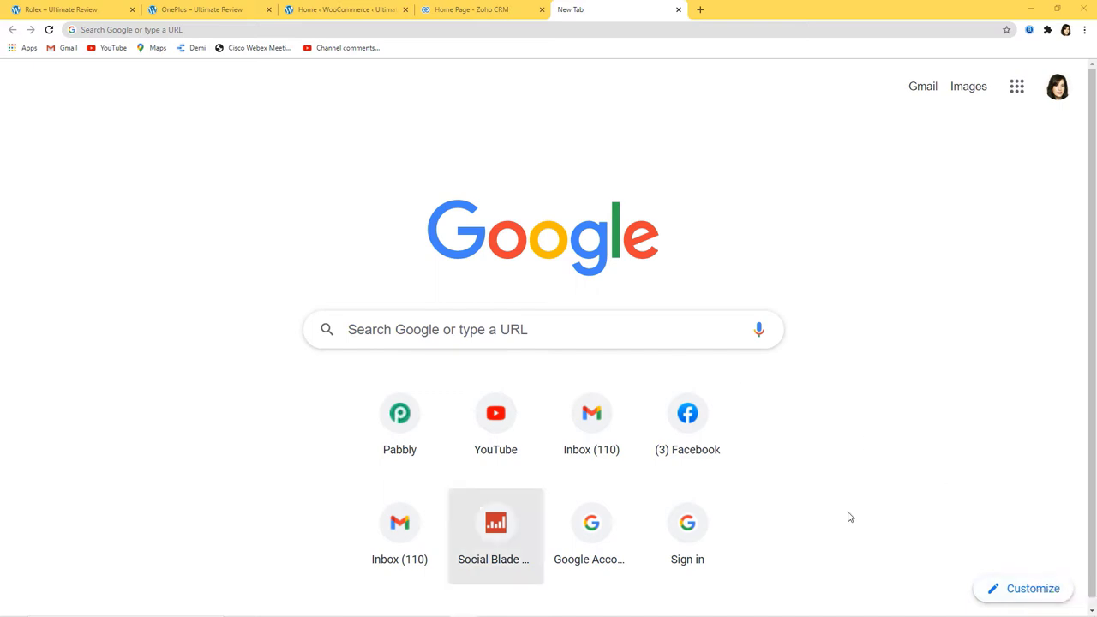
Go to the Pabbly website at pabbly.com.
{"action": "left_click", "coordinate": [365, 29]}
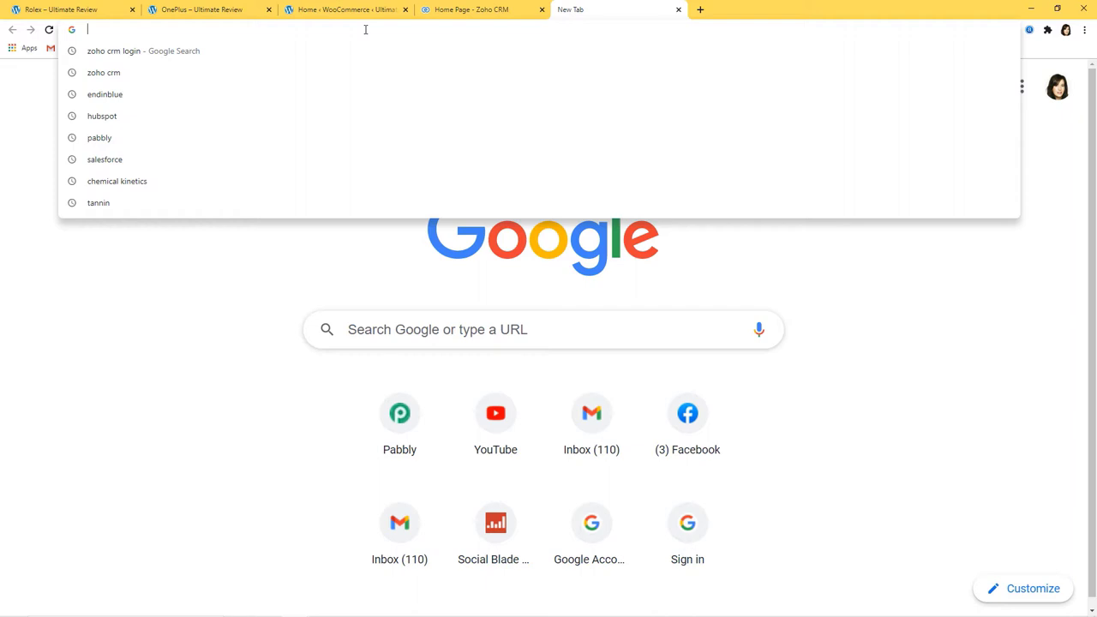
{"action": "type", "text": "pabbly.com"}
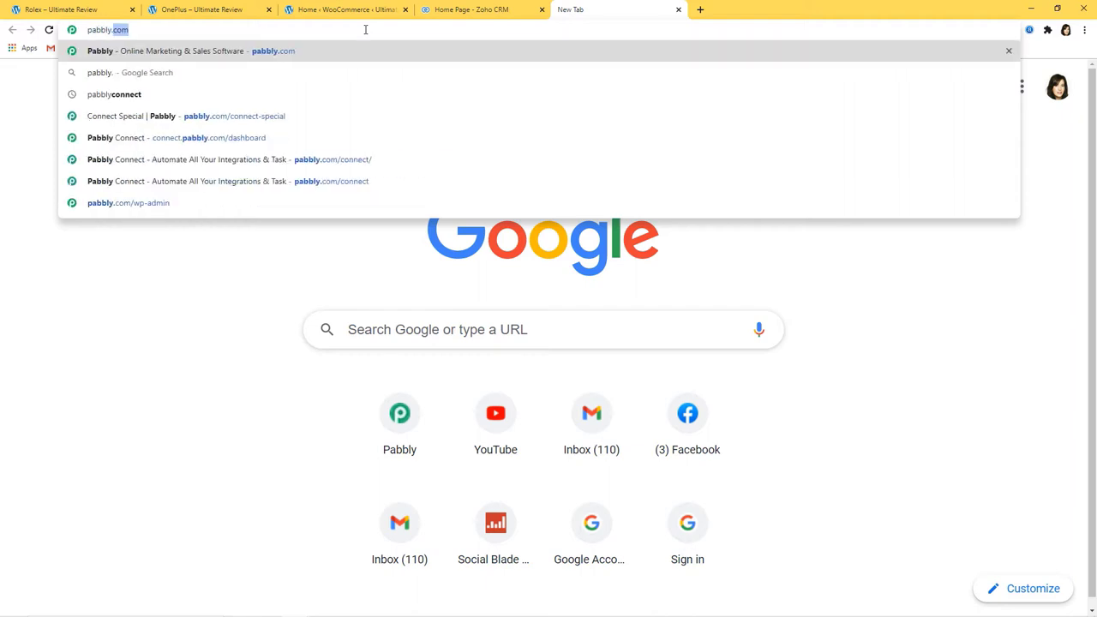
{"action": "key", "text": "Return"}
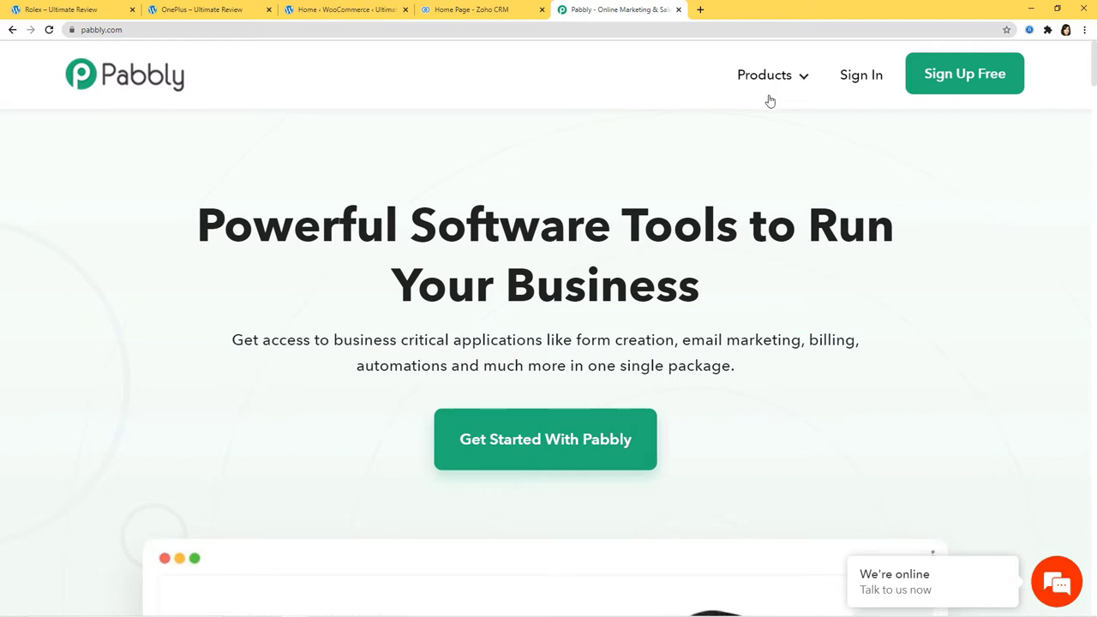
Open the Connect product page and sign in to reach the All Apps list.
{"action": "mouse_move", "coordinate": [766, 79]}
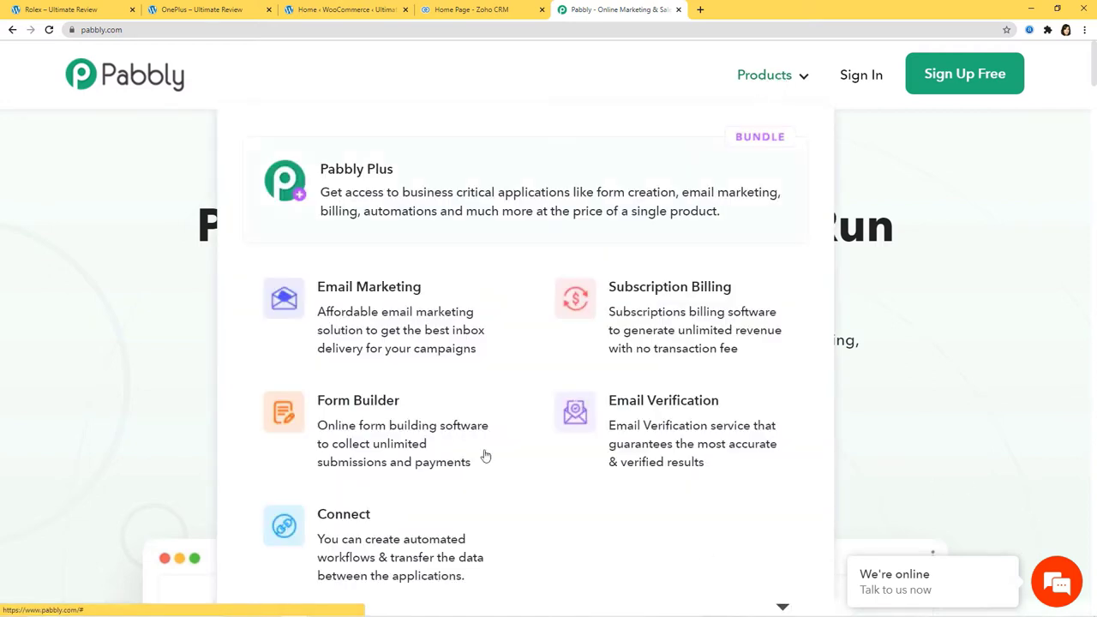
{"action": "left_click", "coordinate": [365, 537]}
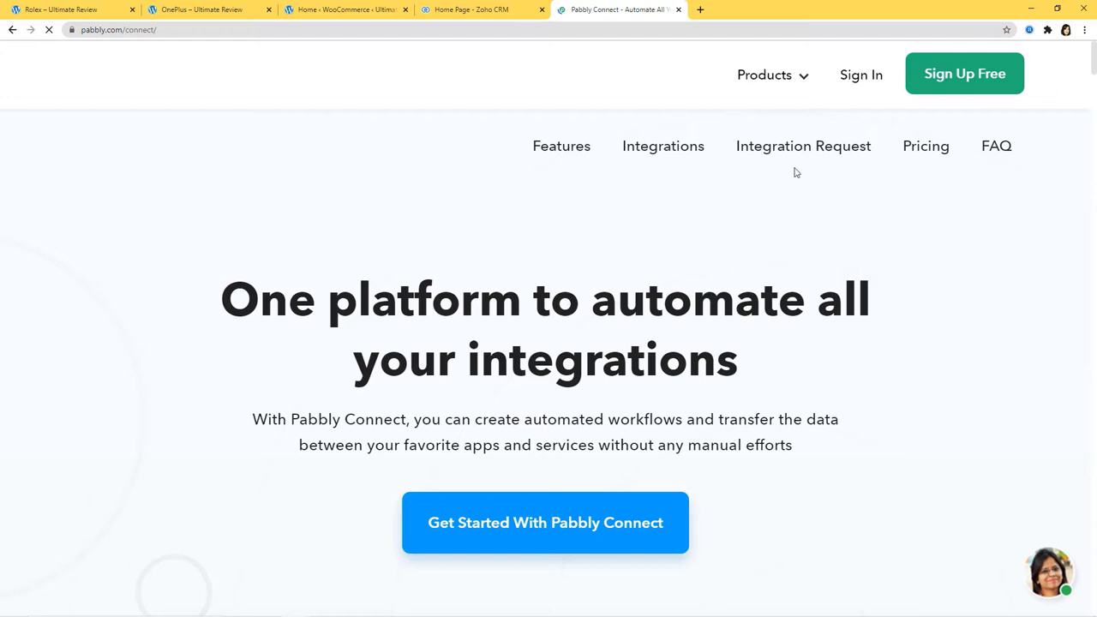
{"action": "left_click", "coordinate": [856, 78]}
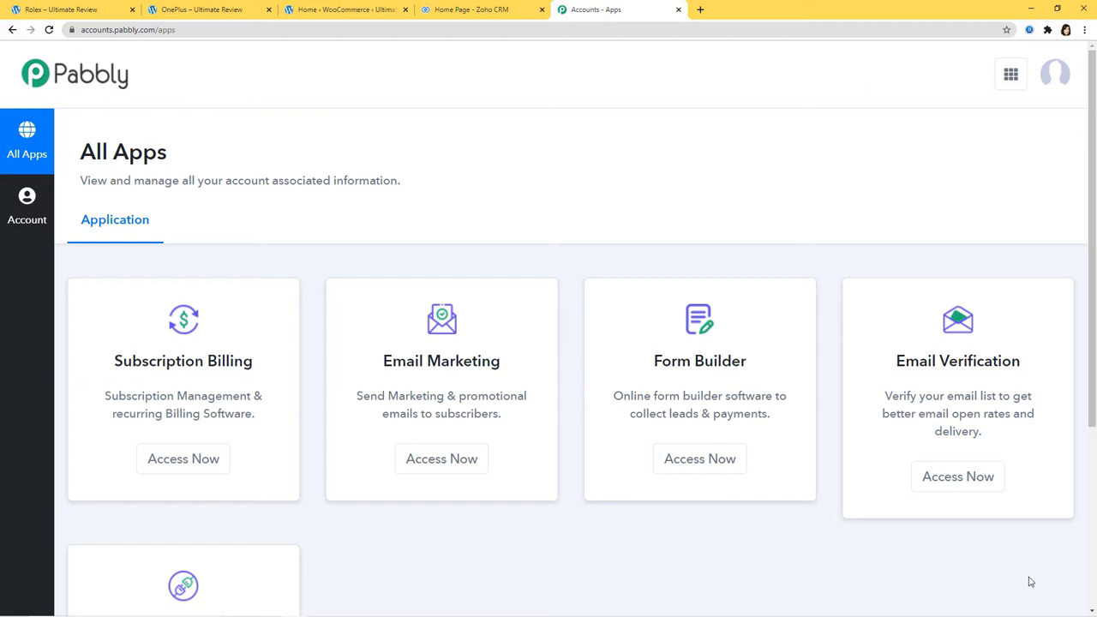
{"action": "scroll", "coordinate": [886, 503], "scroll_direction": "down", "scroll_amount": 3}
{"action": "scroll", "coordinate": [886, 503], "scroll_direction": "down", "scroll_amount": 1}
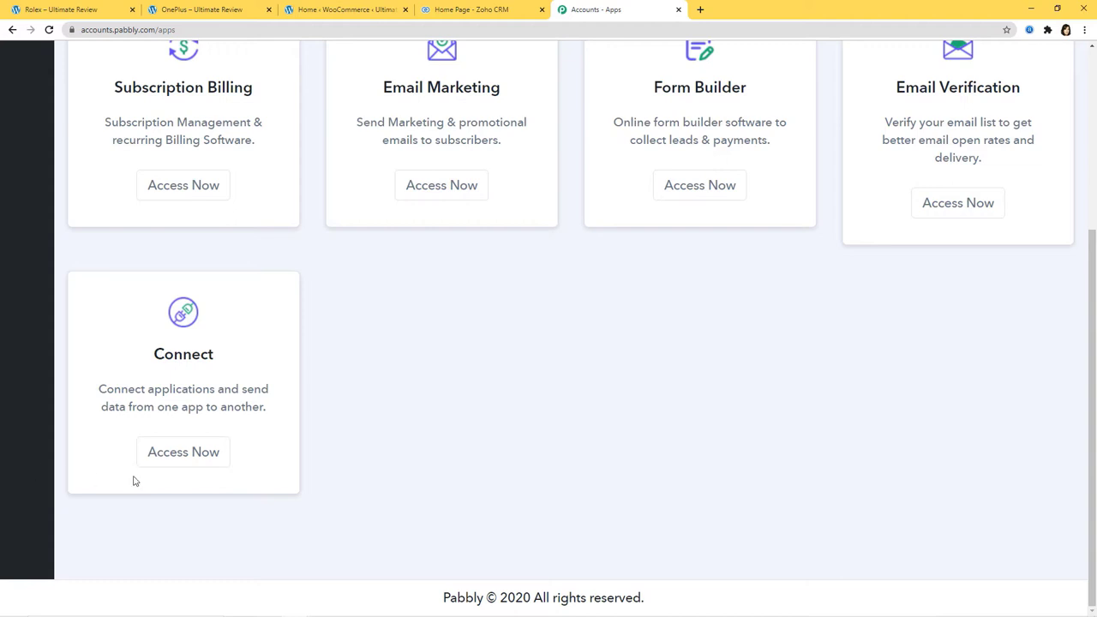
From the Connect app, create a workflow named 'Shopify Integrations' and open its editor.
{"action": "left_click", "coordinate": [176, 461]}
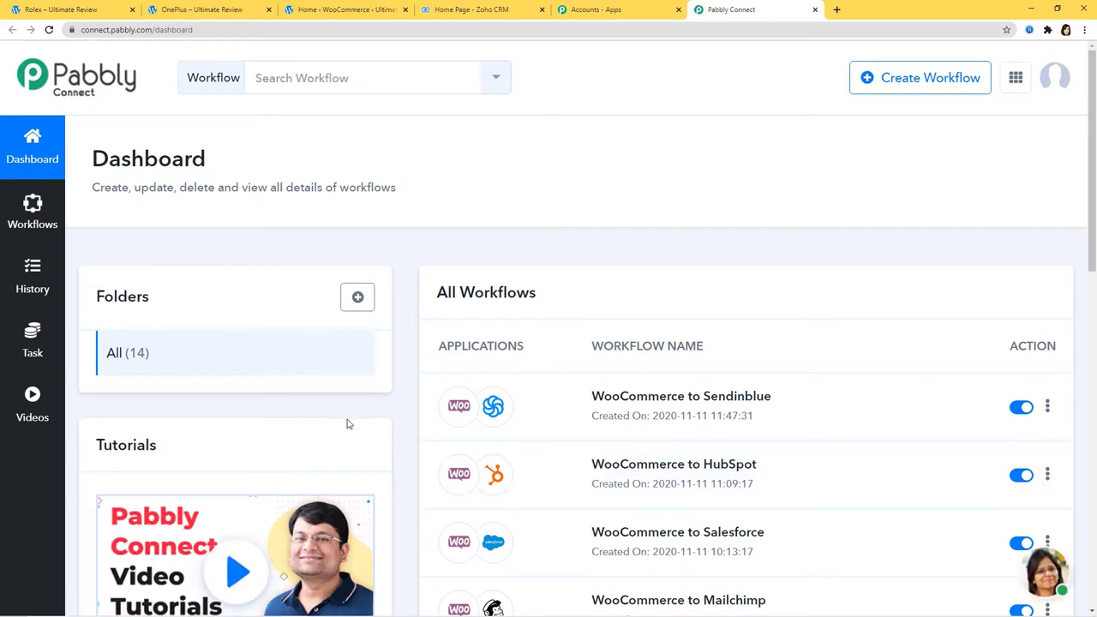
{"action": "left_click", "coordinate": [924, 79]}
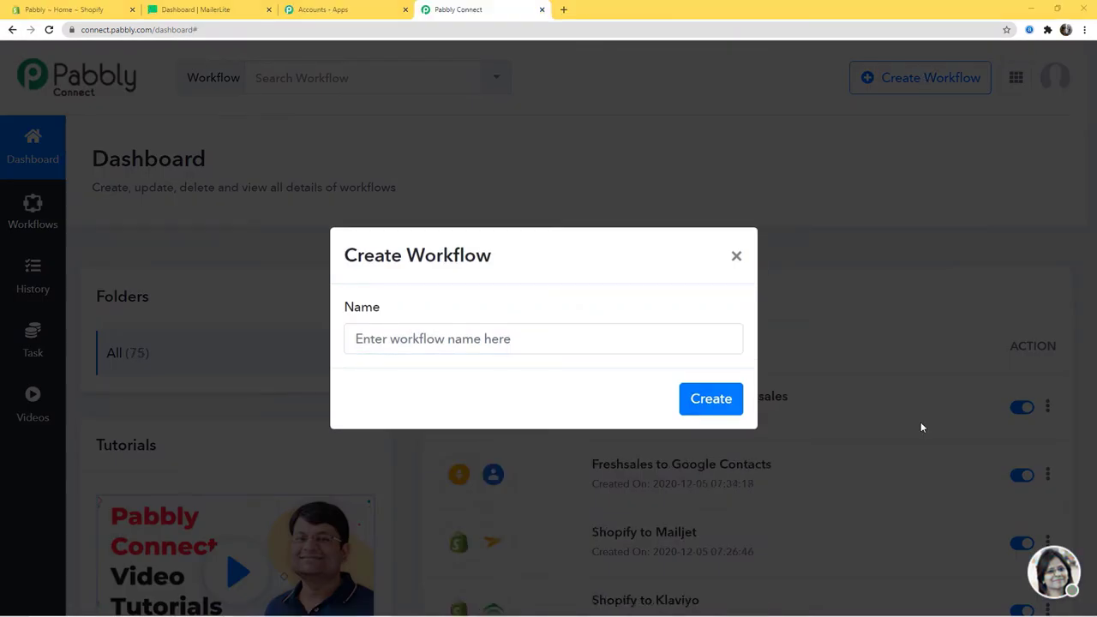
{"action": "left_click", "coordinate": [474, 339]}
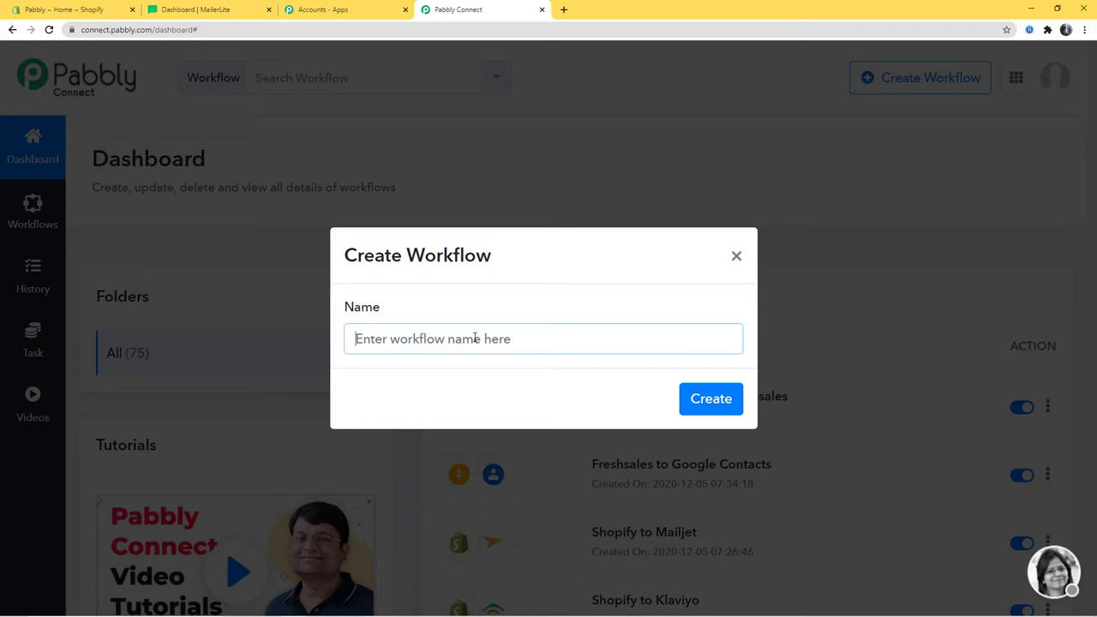
{"action": "type", "text": "Shopify"}
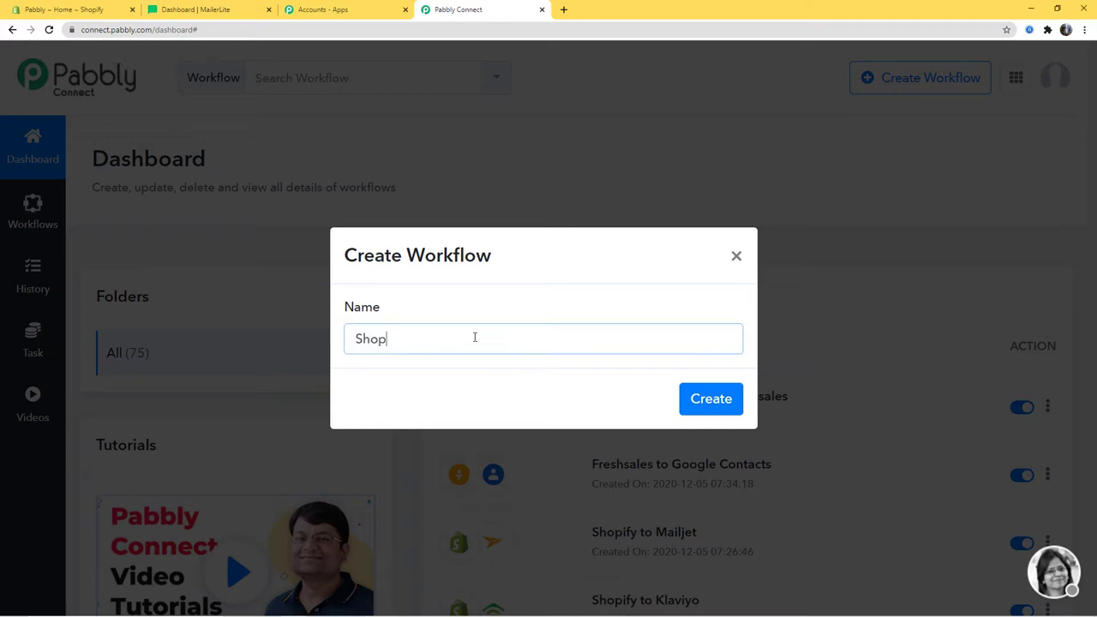
{"action": "type", "text": " Integrations"}
{"action": "left_click", "coordinate": [729, 397]}
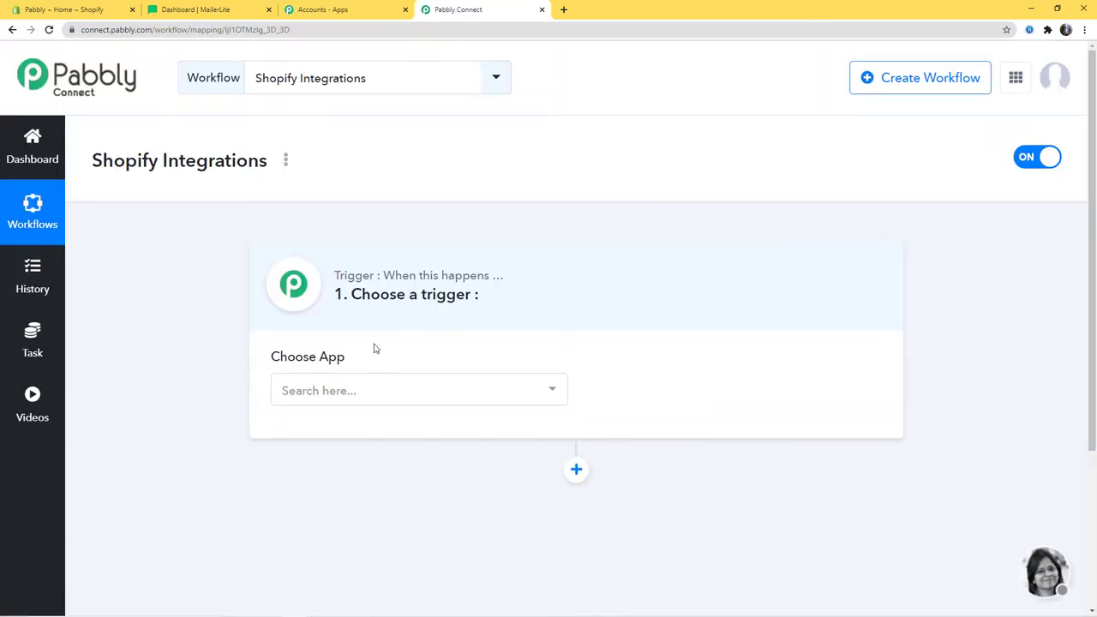
Set the trigger app to Shopify with New Order as the trigger event.
{"action": "left_click", "coordinate": [378, 399]}
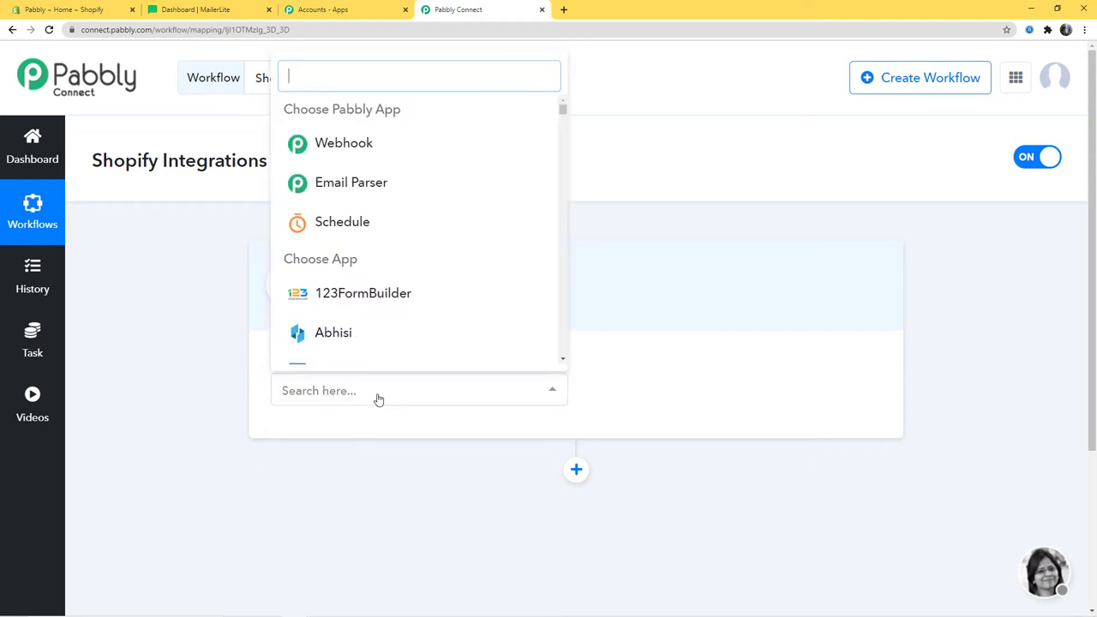
{"action": "type", "text": "Shopi"}
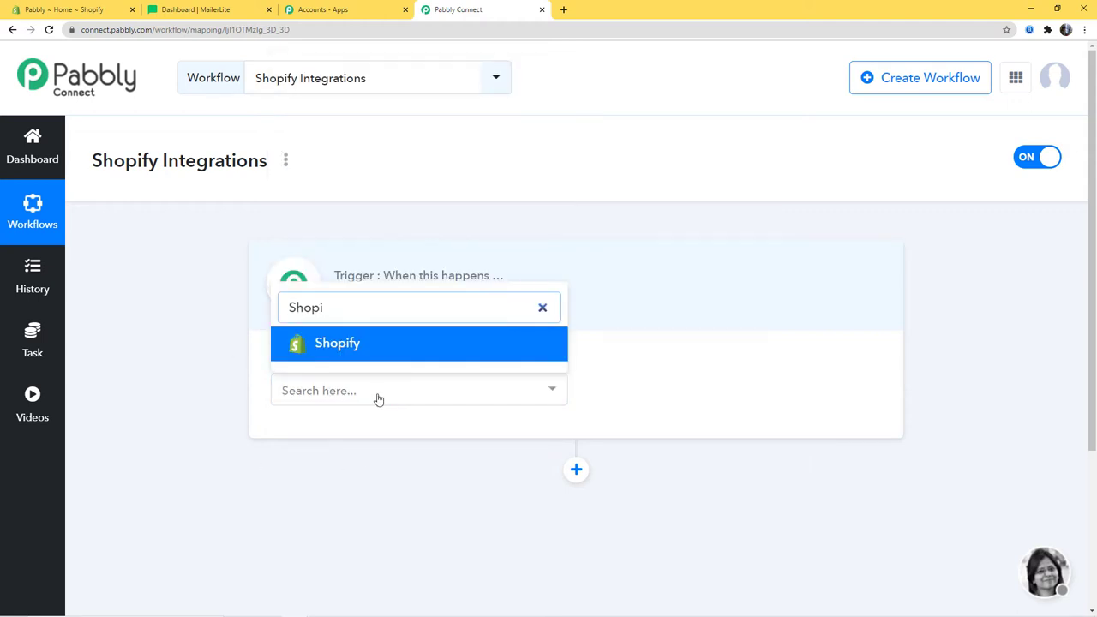
{"action": "left_click", "coordinate": [385, 354]}
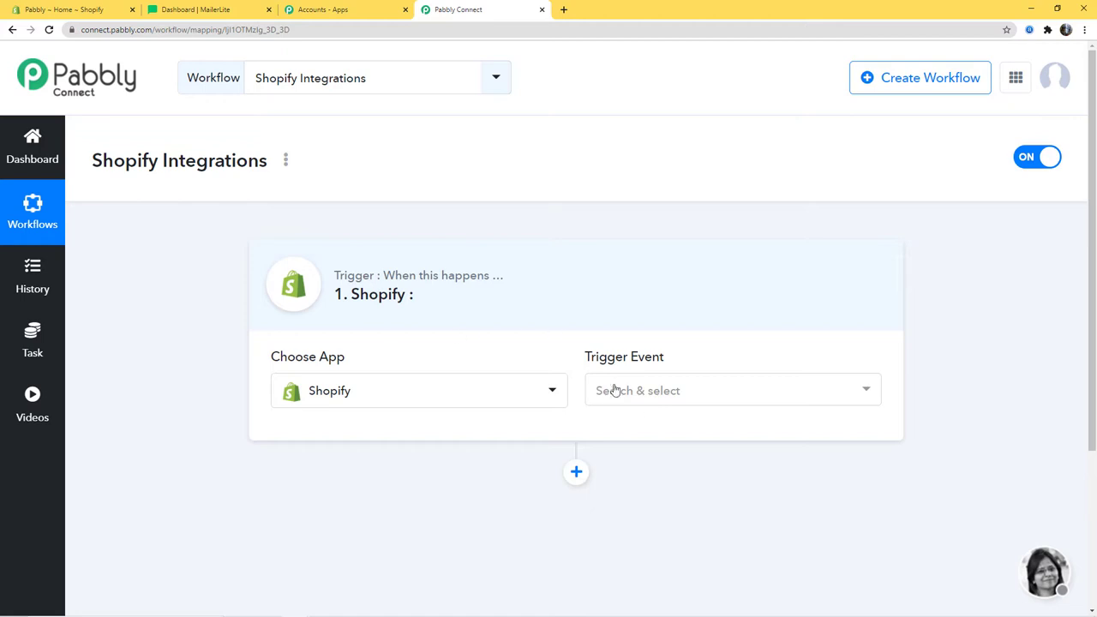
{"action": "left_click", "coordinate": [613, 390]}
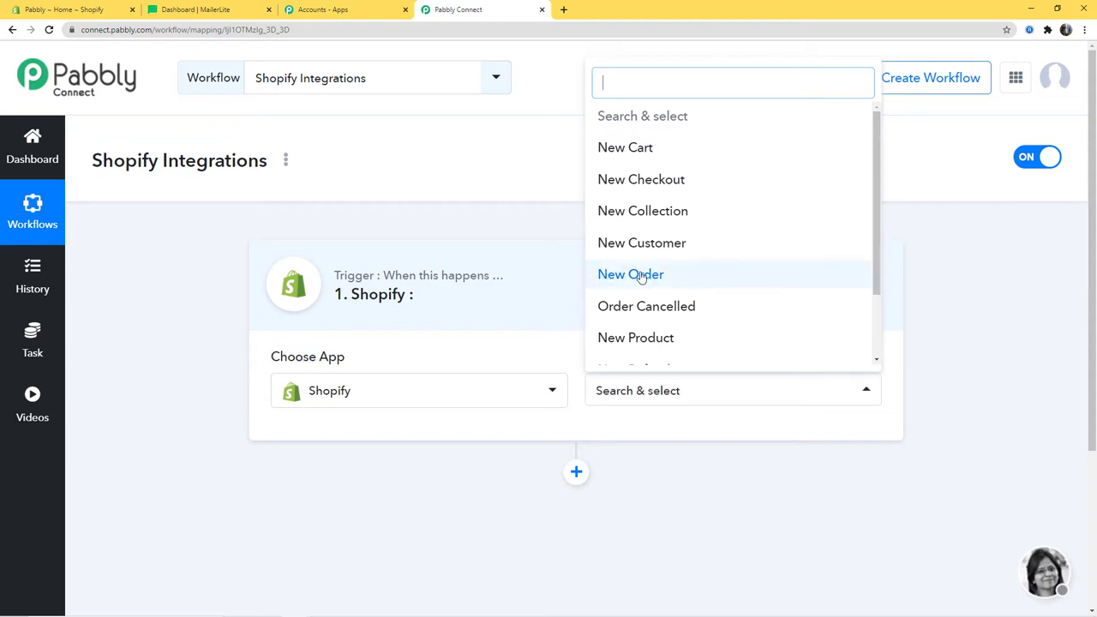
{"action": "left_click_drag", "start_coordinate": [876, 224], "coordinate": [886, 197]}
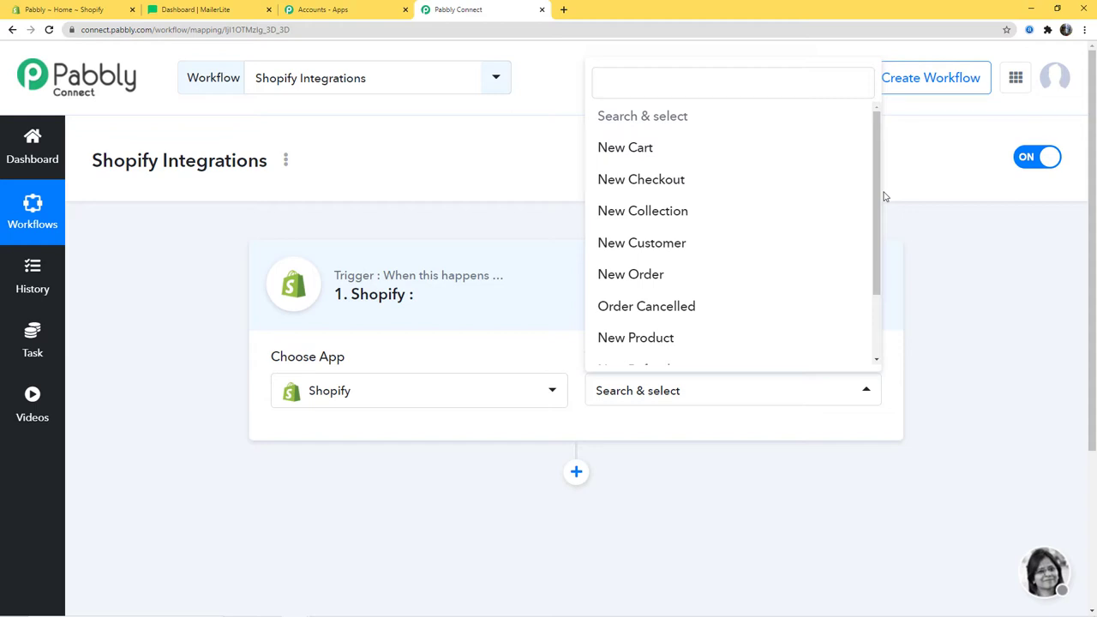
{"action": "left_click", "coordinate": [649, 278]}
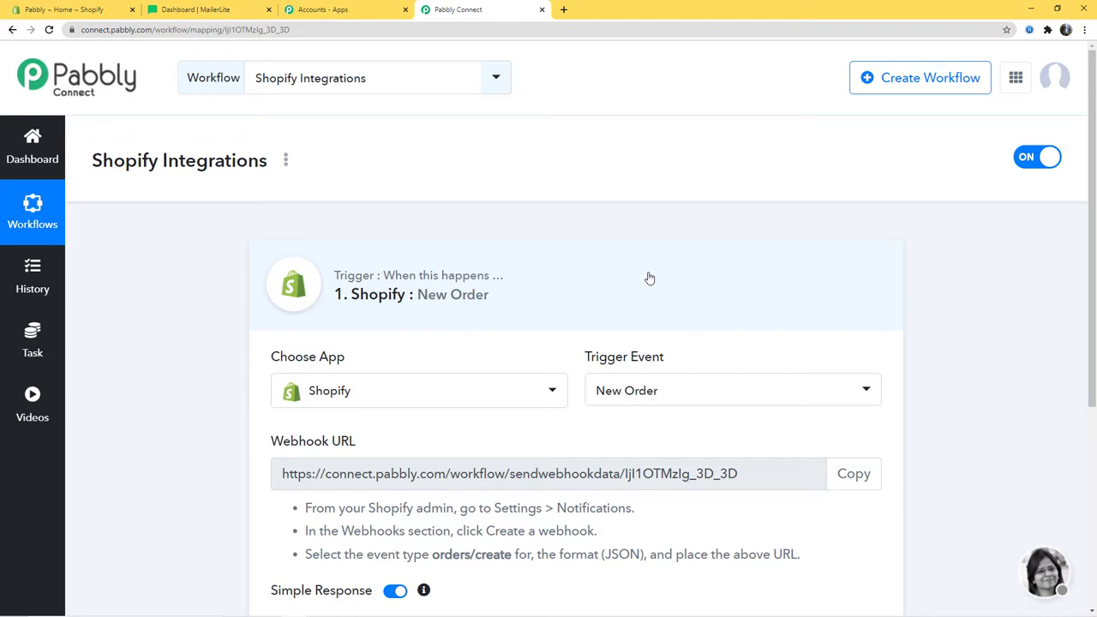
Copy the New Order webhook URL and switch to the Shopify admin.
{"action": "scroll", "coordinate": [649, 278], "scroll_direction": "down", "scroll_amount": 2}
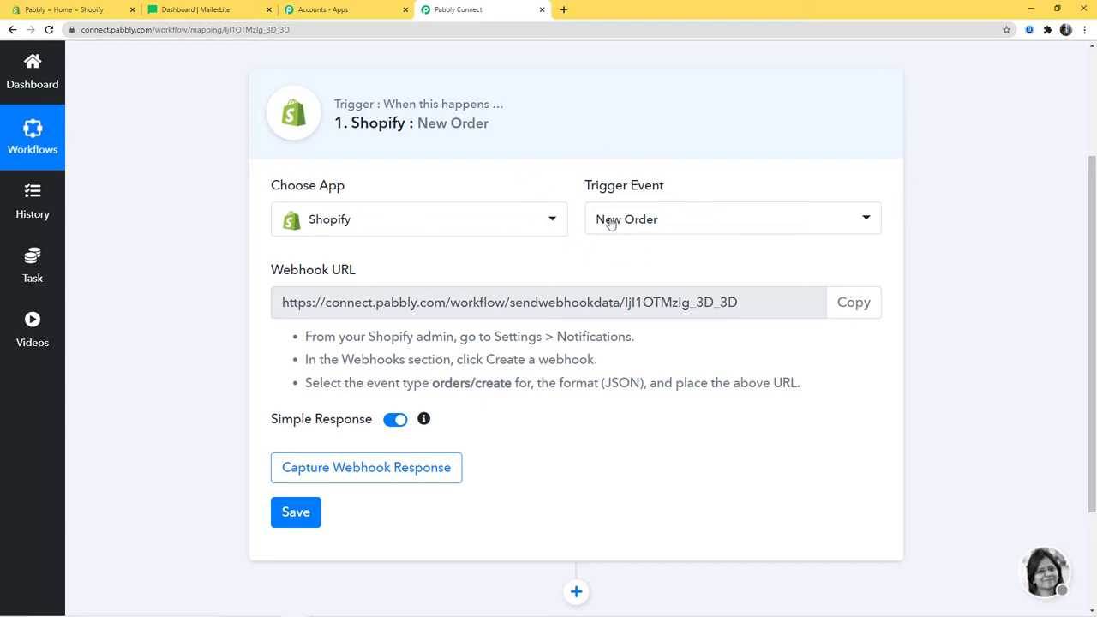
{"action": "left_click", "coordinate": [852, 308]}
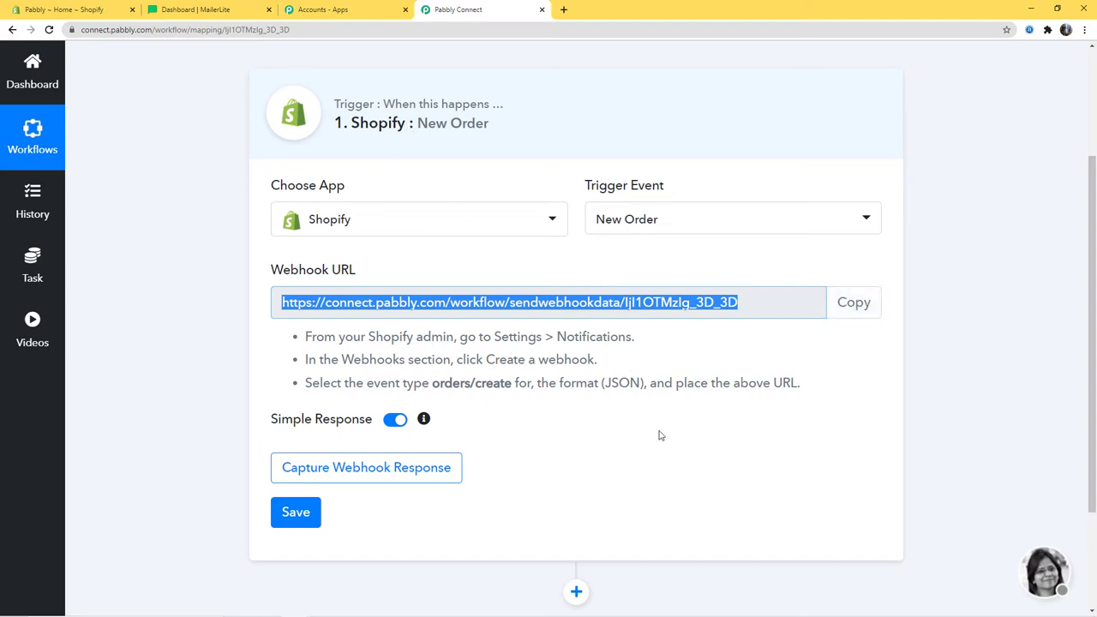
{"action": "left_click", "coordinate": [306, 336]}
{"action": "left_click_drag", "start_coordinate": [306, 336], "coordinate": [866, 392]}
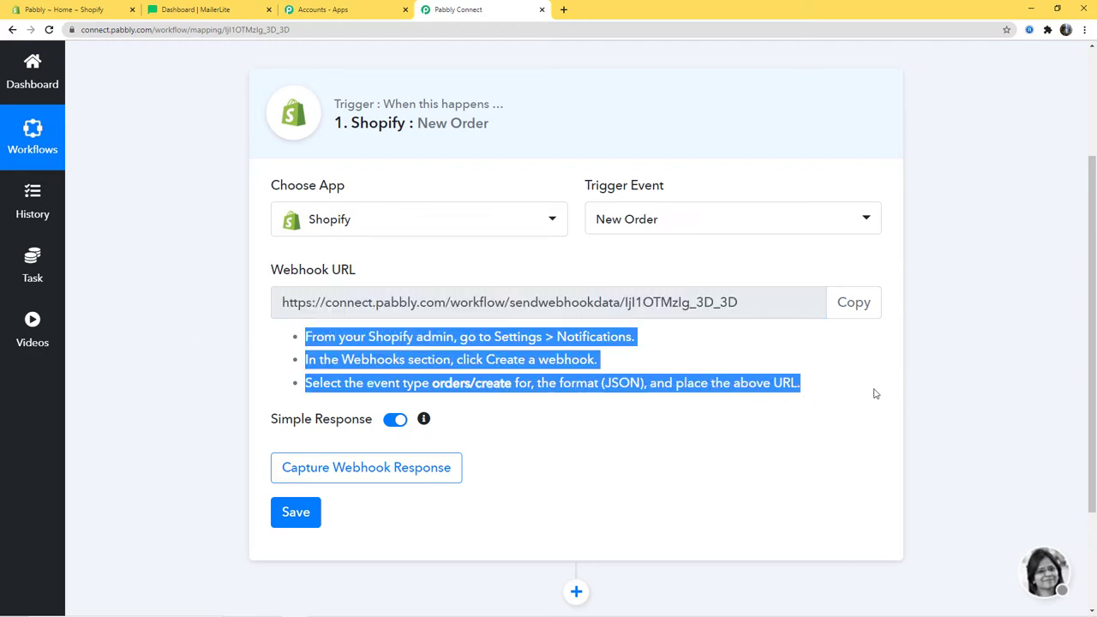
{"action": "left_click", "coordinate": [875, 394]}
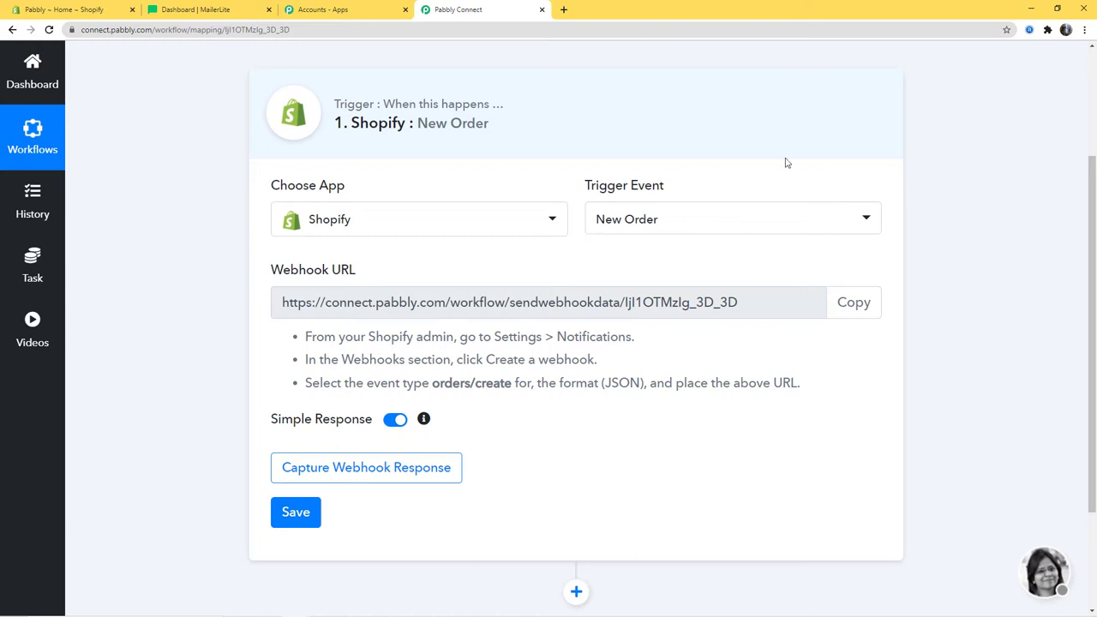
{"action": "left_click", "coordinate": [90, 10]}
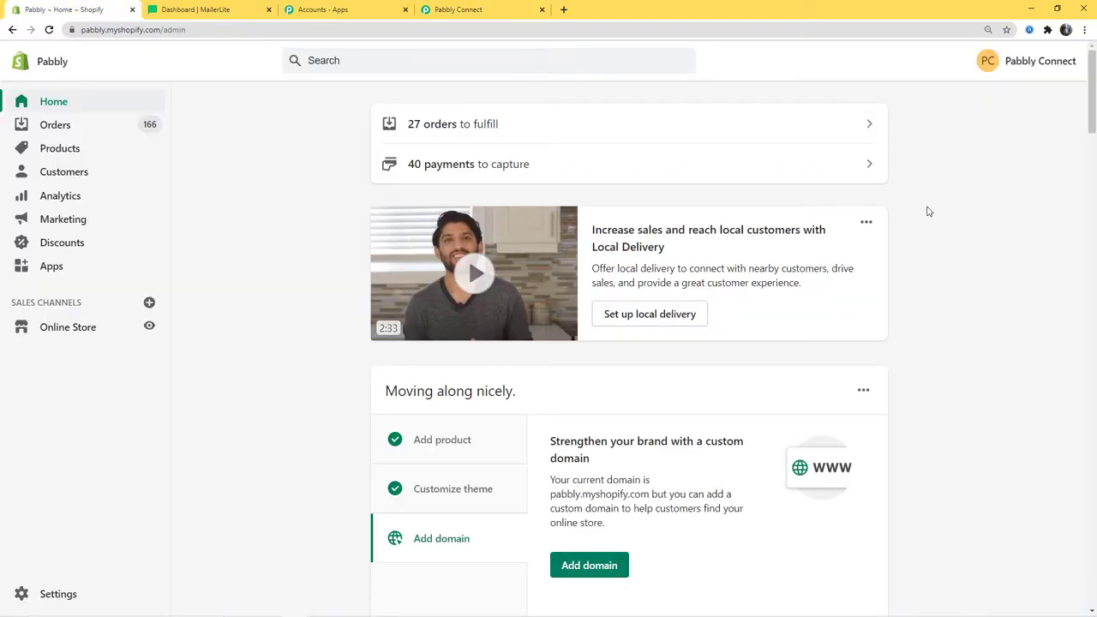
Start a new webhook from Shopify Settings > Notifications.
{"action": "left_click", "coordinate": [60, 595]}
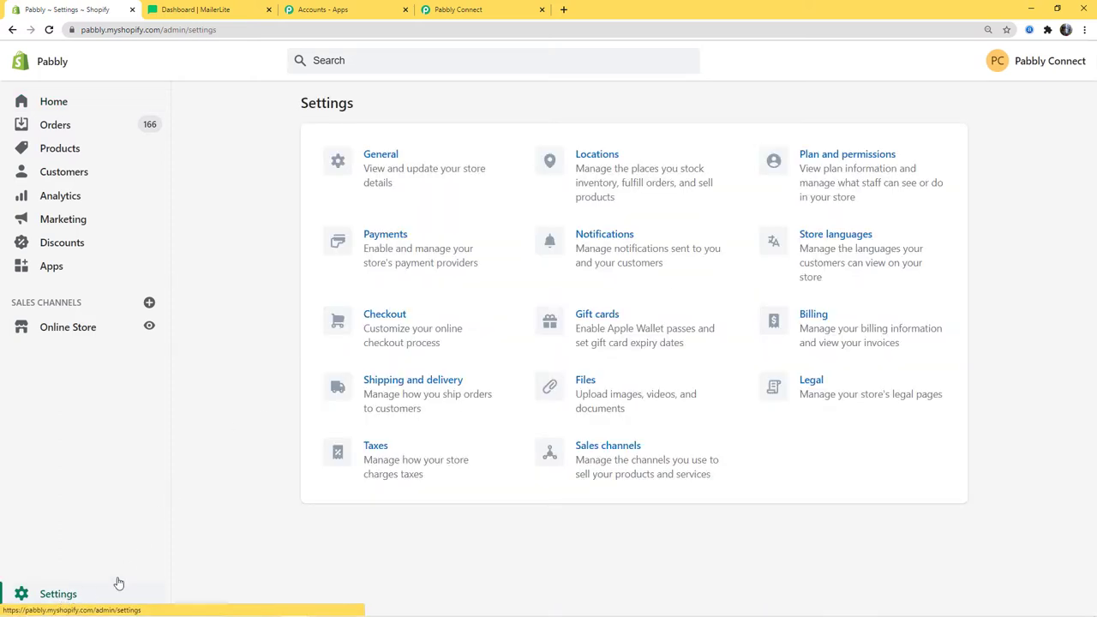
{"action": "left_click", "coordinate": [614, 243]}
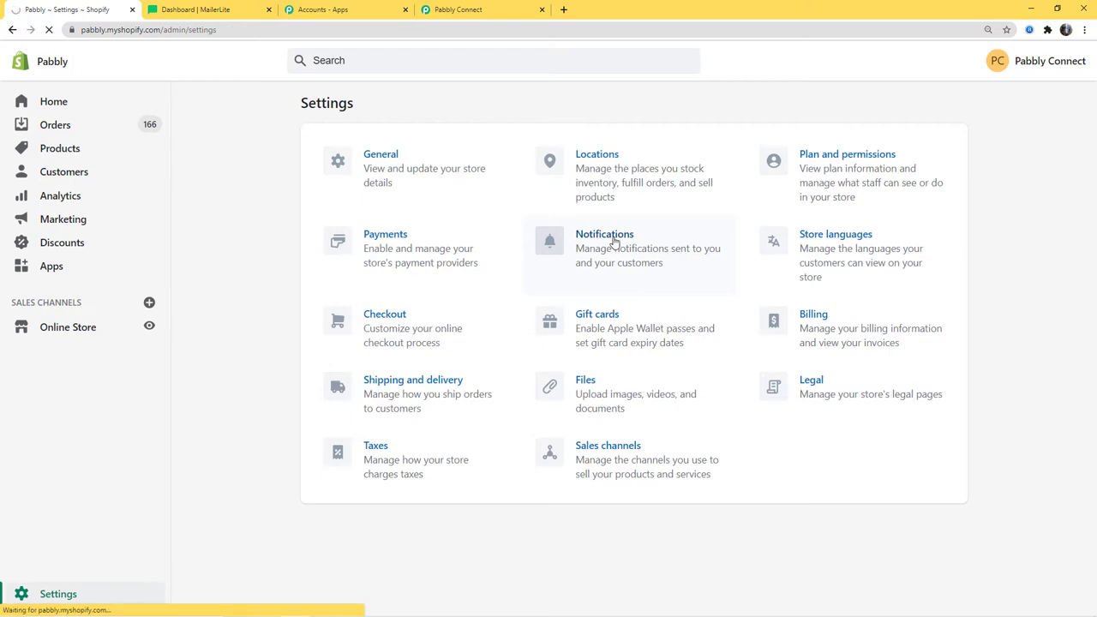
{"action": "scroll", "coordinate": [407, 367], "scroll_direction": "down", "scroll_amount": 15}
{"action": "scroll", "coordinate": [407, 367], "scroll_direction": "down", "scroll_amount": 15}
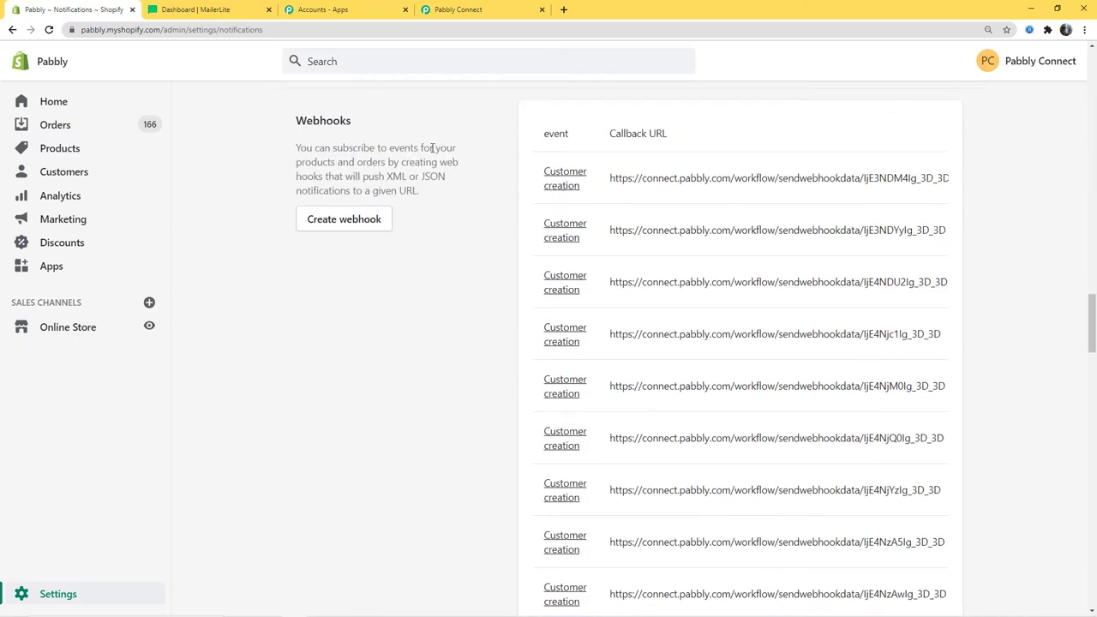
{"action": "left_click", "coordinate": [358, 224]}
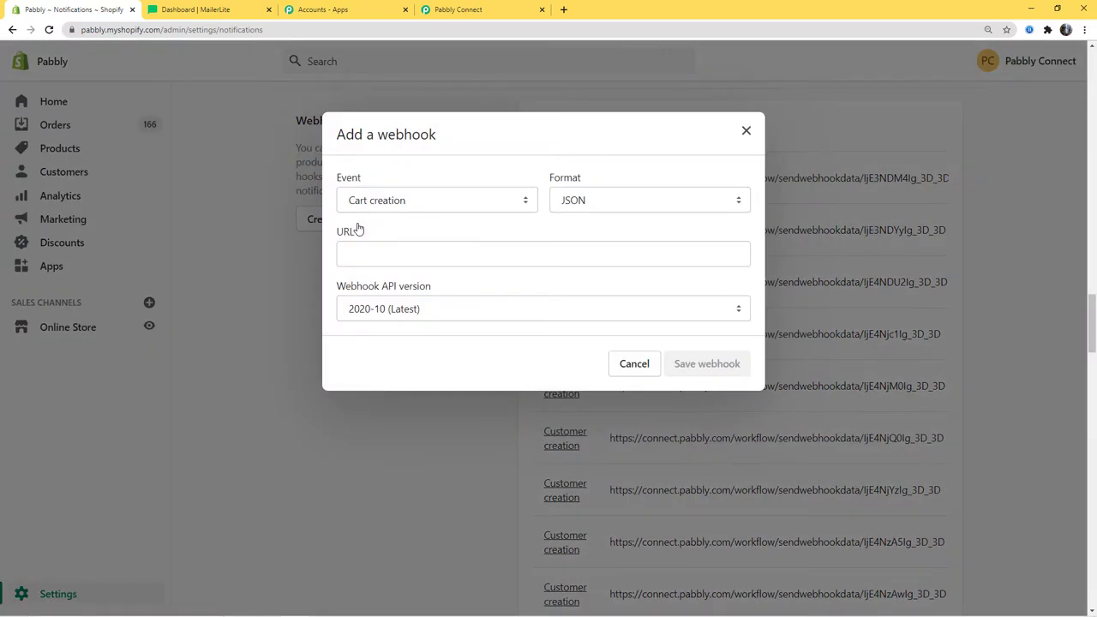
Set the webhook event to Order creation.
{"action": "left_click", "coordinate": [469, 210]}
{"action": "key", "text": "o"}
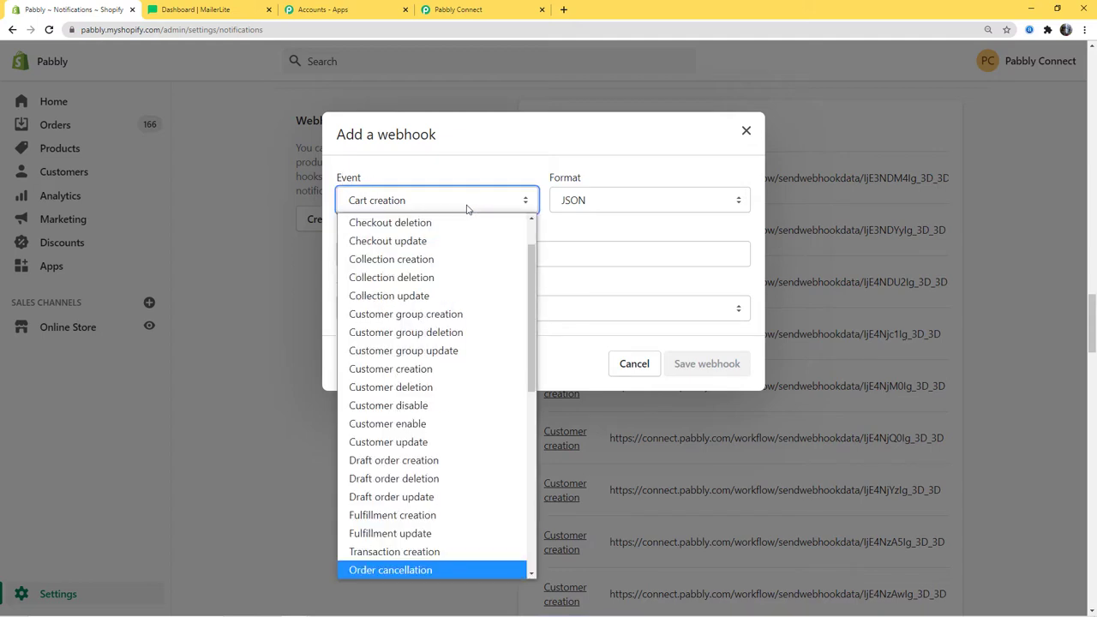
{"action": "scroll", "coordinate": [428, 367], "scroll_direction": "up", "scroll_amount": 1}
{"action": "scroll", "coordinate": [407, 382], "scroll_direction": "down", "scroll_amount": 1}
{"action": "scroll", "coordinate": [407, 381], "scroll_direction": "down", "scroll_amount": 3}
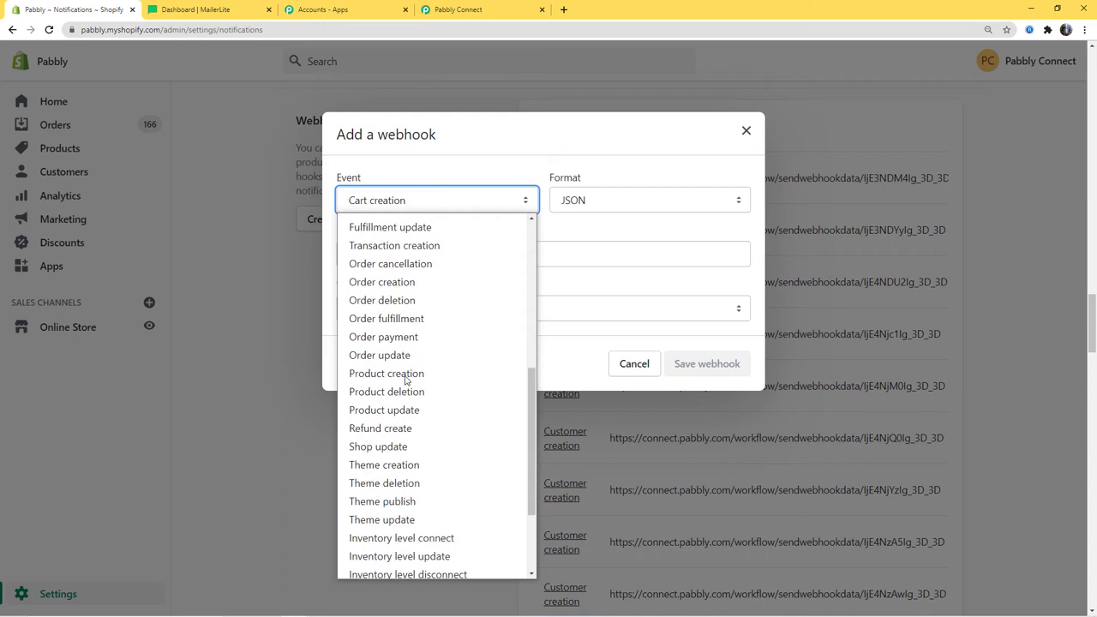
{"action": "left_click", "coordinate": [381, 286]}
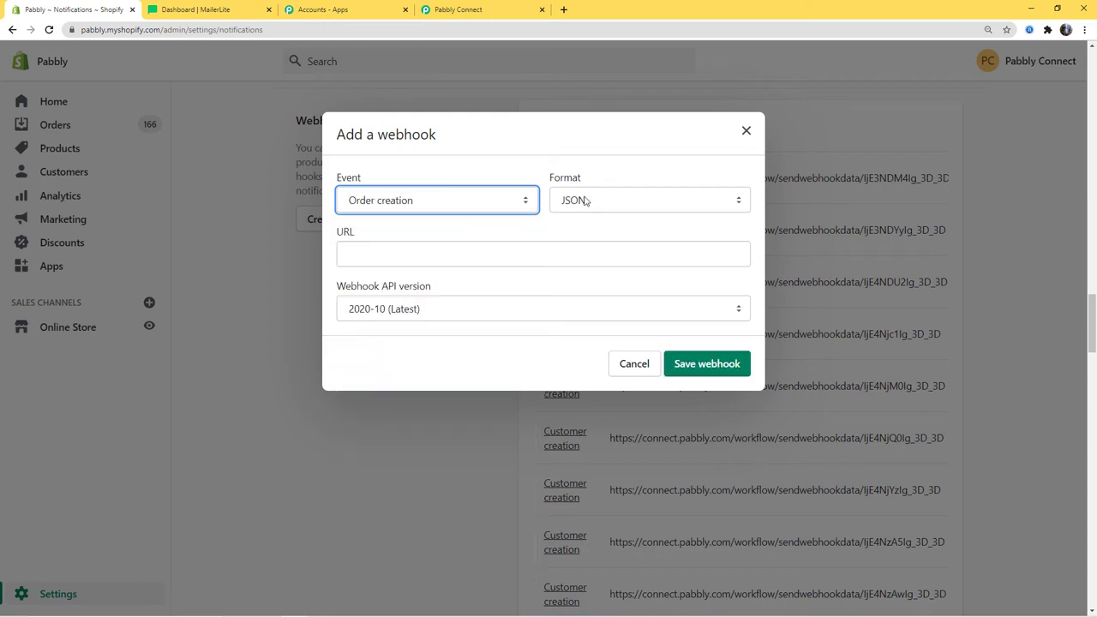
Paste the Pabbly Connect webhook URL into the webhook, save it, and return to Pabbly.
{"action": "left_click", "coordinate": [431, 255]}
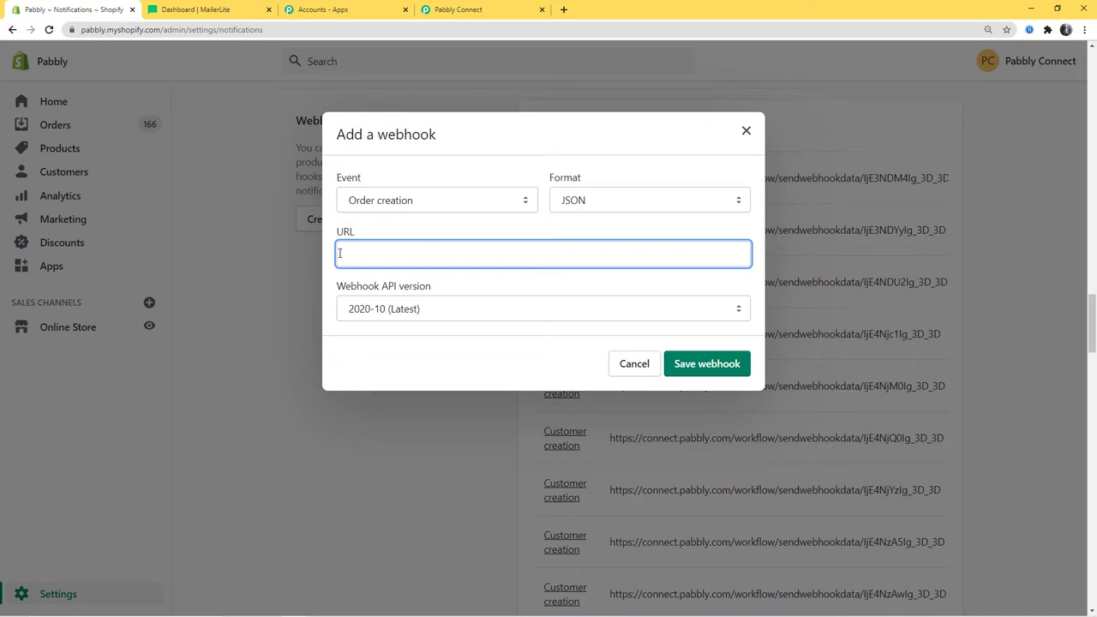
{"action": "left_click", "coordinate": [476, 16]}
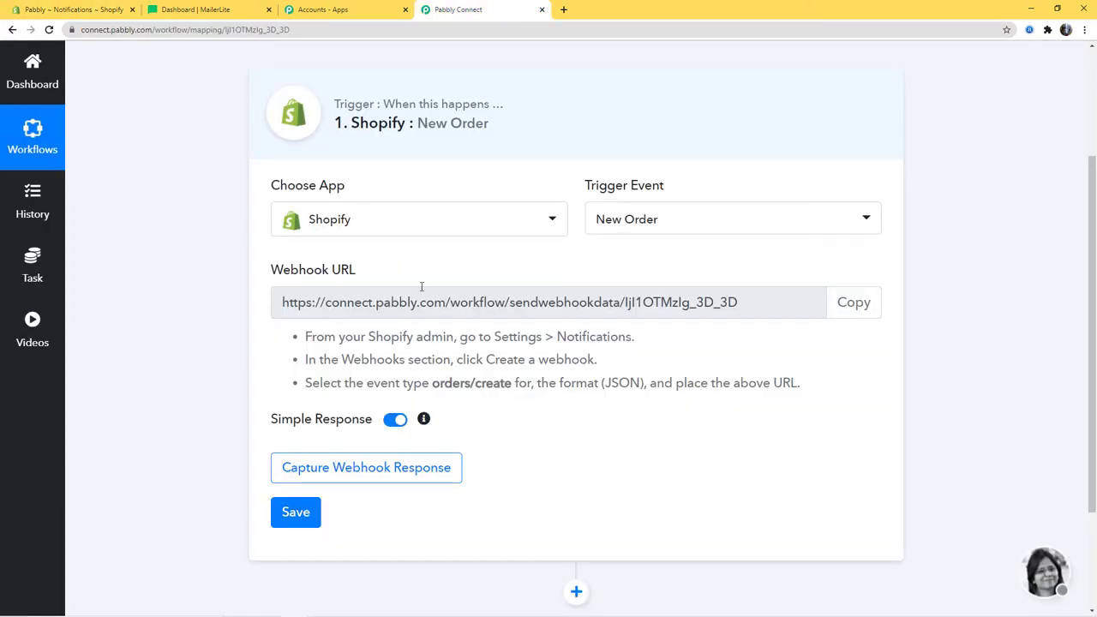
{"action": "left_click", "coordinate": [867, 310]}
{"action": "key", "text": "ctrl+c"}
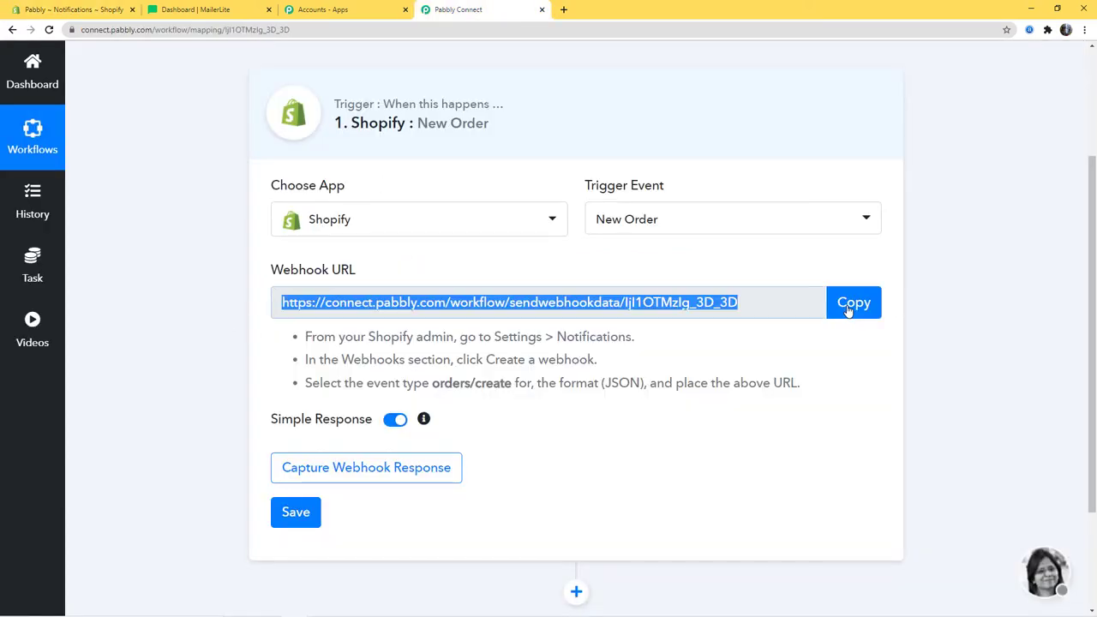
{"action": "left_click", "coordinate": [86, 10]}
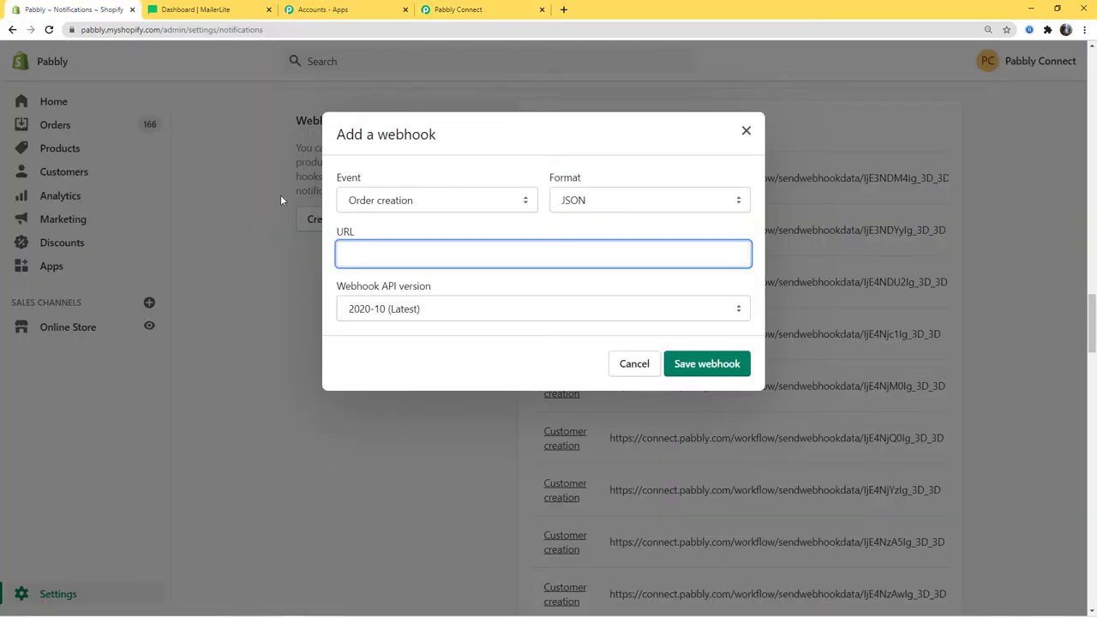
{"action": "key", "text": "ctrl+v"}
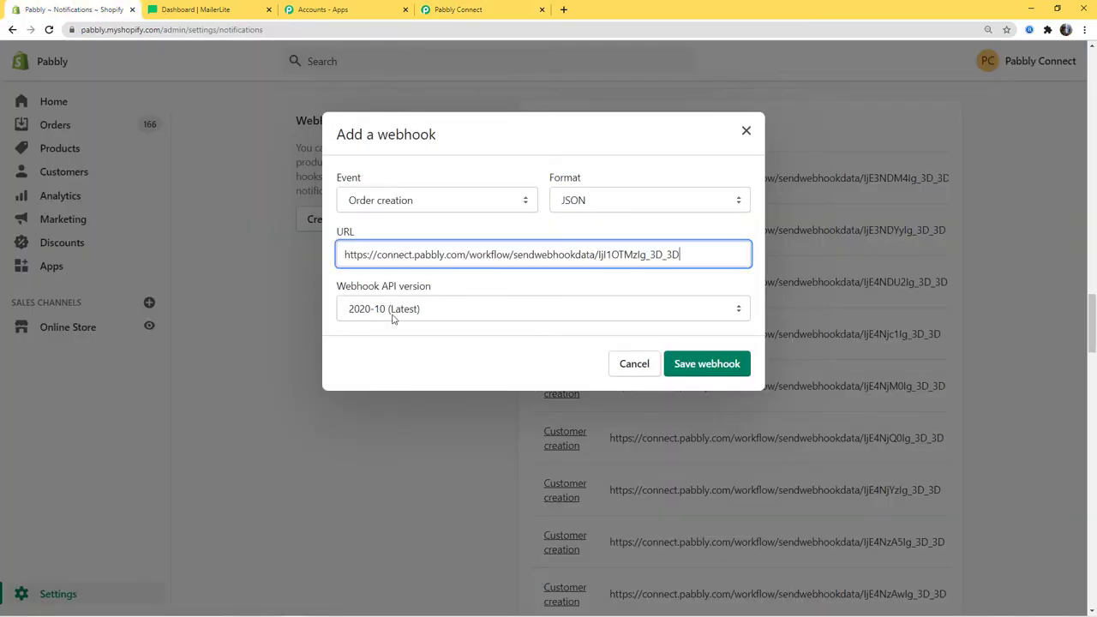
{"action": "left_click", "coordinate": [734, 364]}
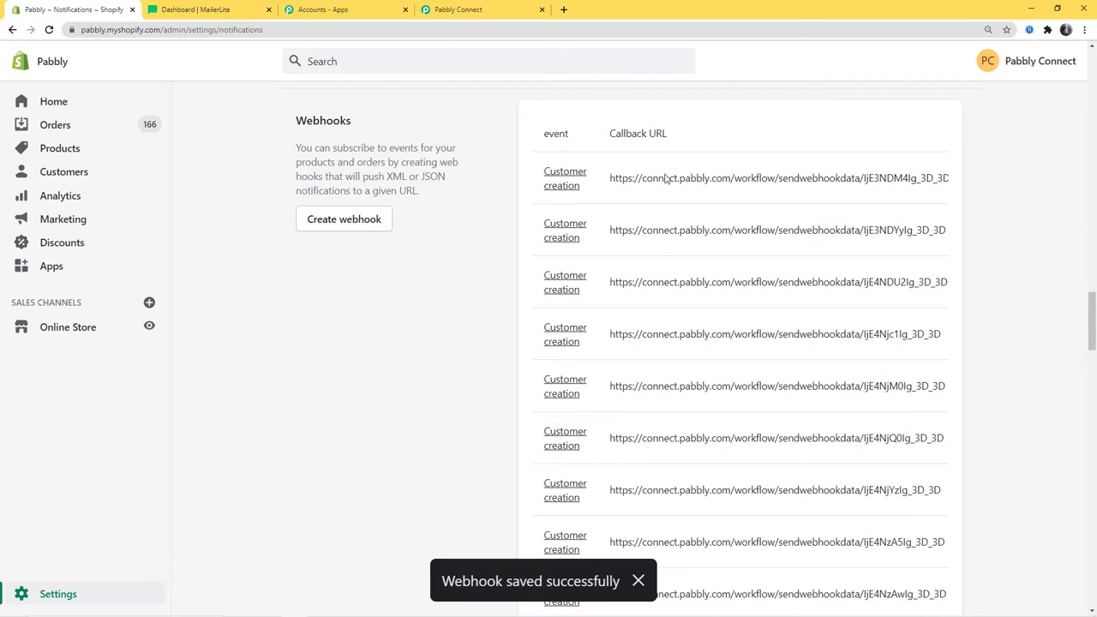
{"action": "left_click", "coordinate": [487, 10]}
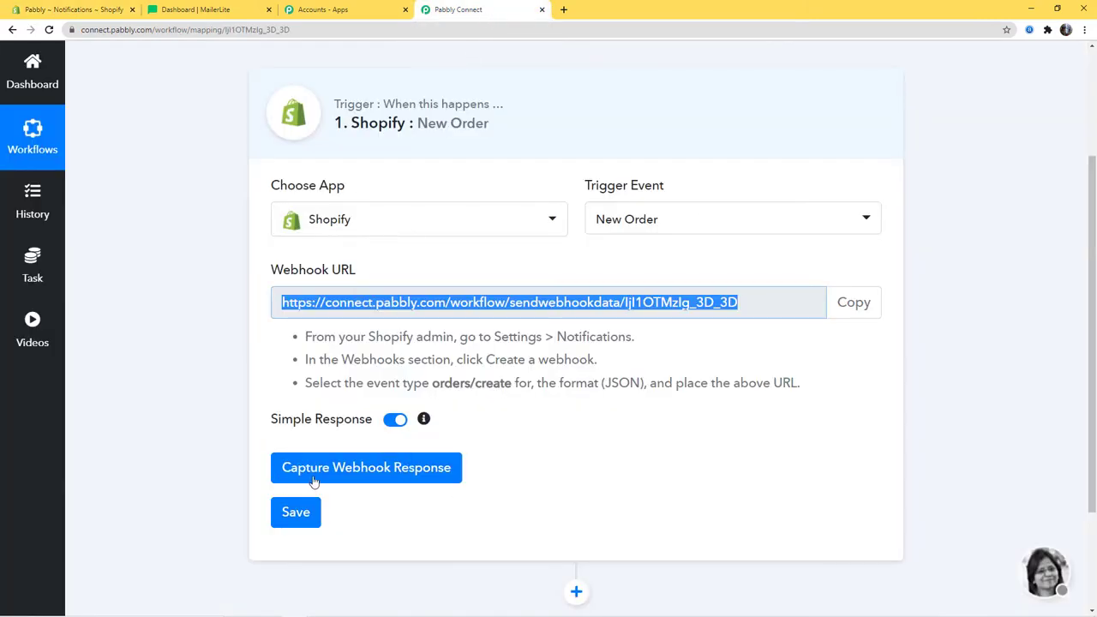
Start capturing the webhook response, then return to Shopify's Notifications page.
{"action": "left_click", "coordinate": [371, 478]}
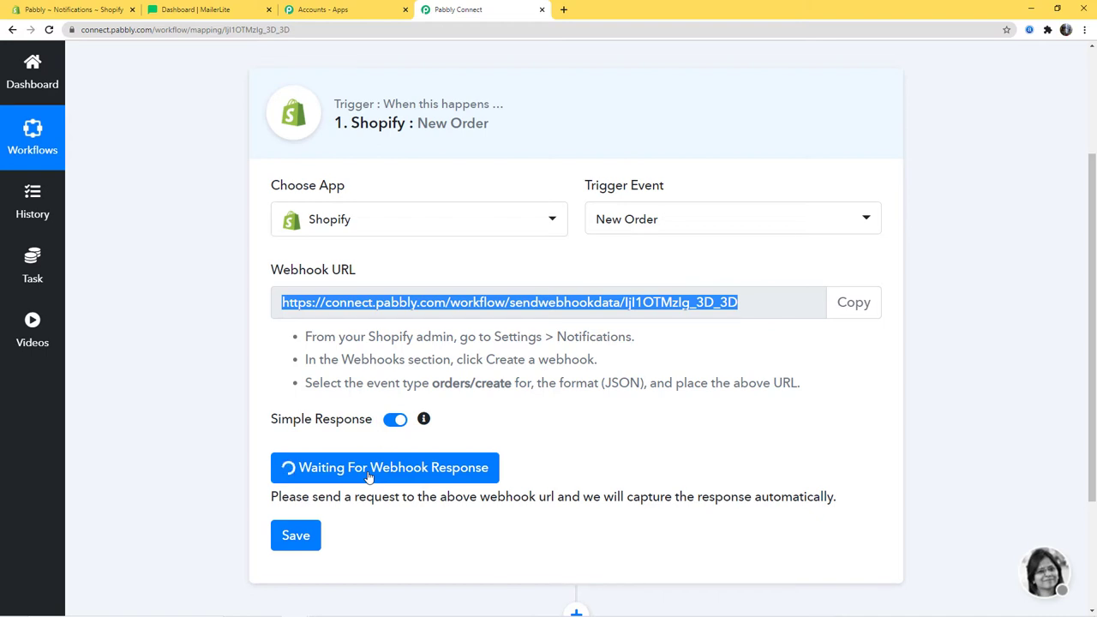
{"action": "left_click", "coordinate": [86, 12]}
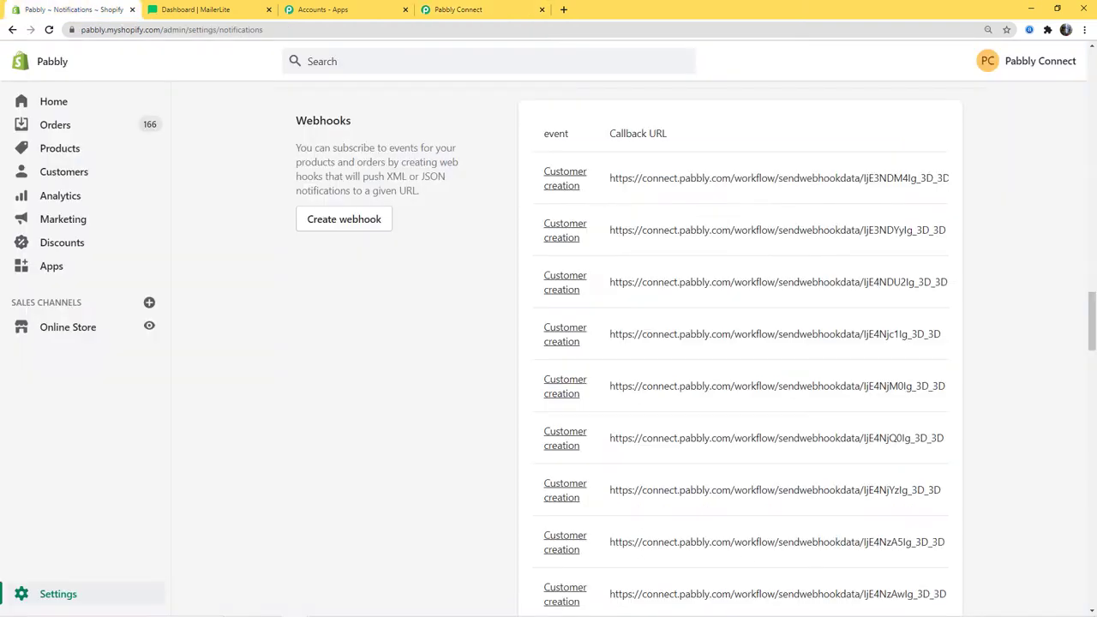
{"action": "right_click", "coordinate": [124, 329]}
Open the storefront in a new tab and Buy It Now on the Canon EOS 1500D camera.
{"action": "left_click", "coordinate": [168, 337]}
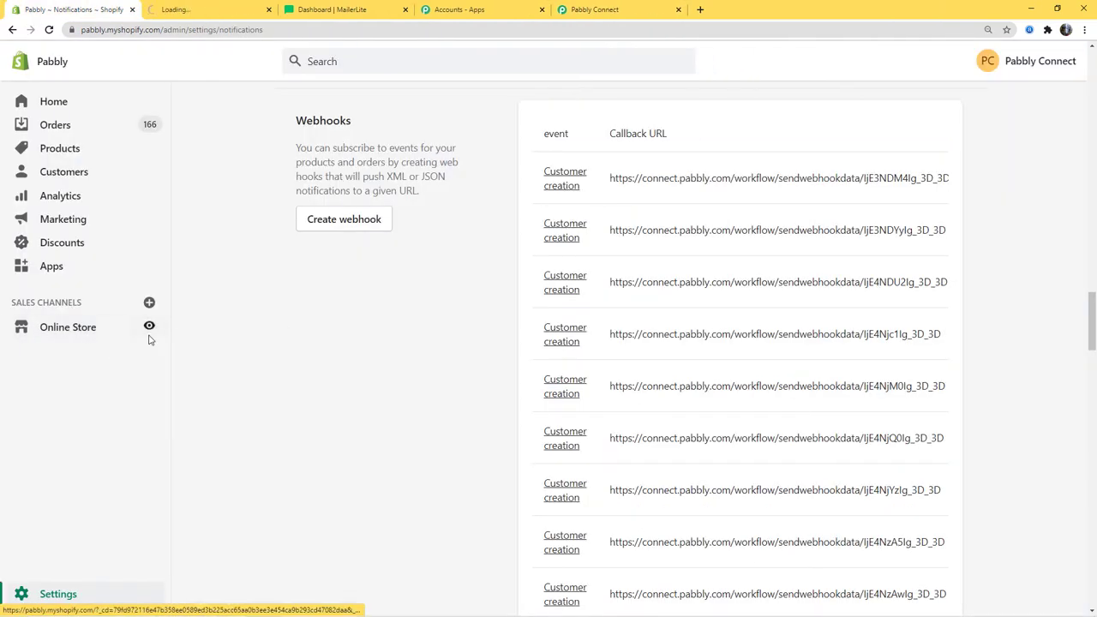
{"action": "key", "text": "ctrl+Tab"}
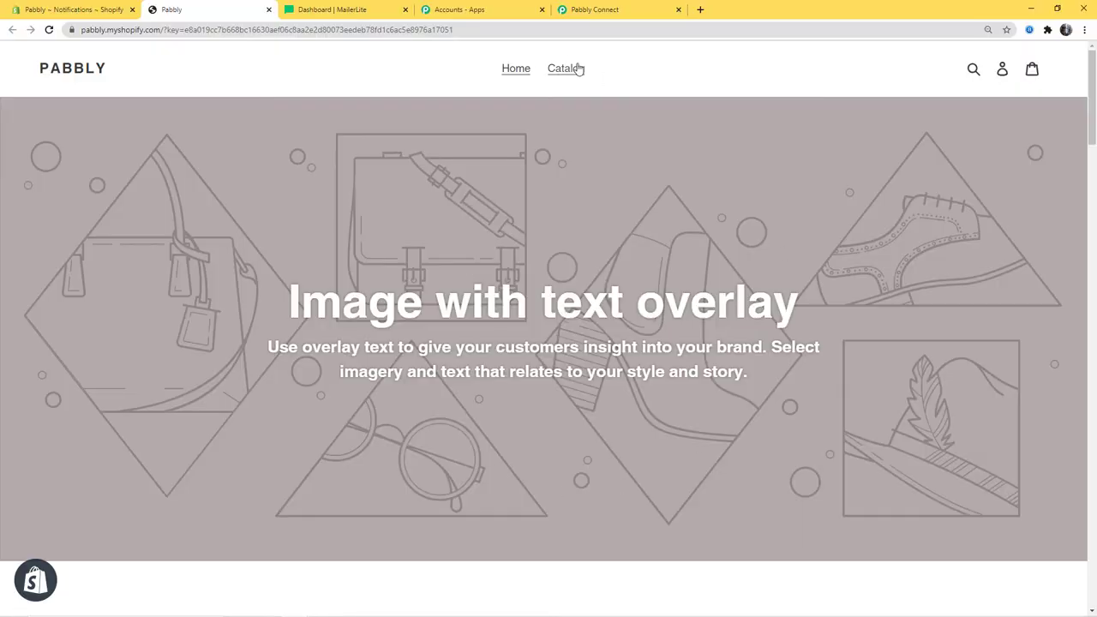
{"action": "left_click", "coordinate": [569, 69]}
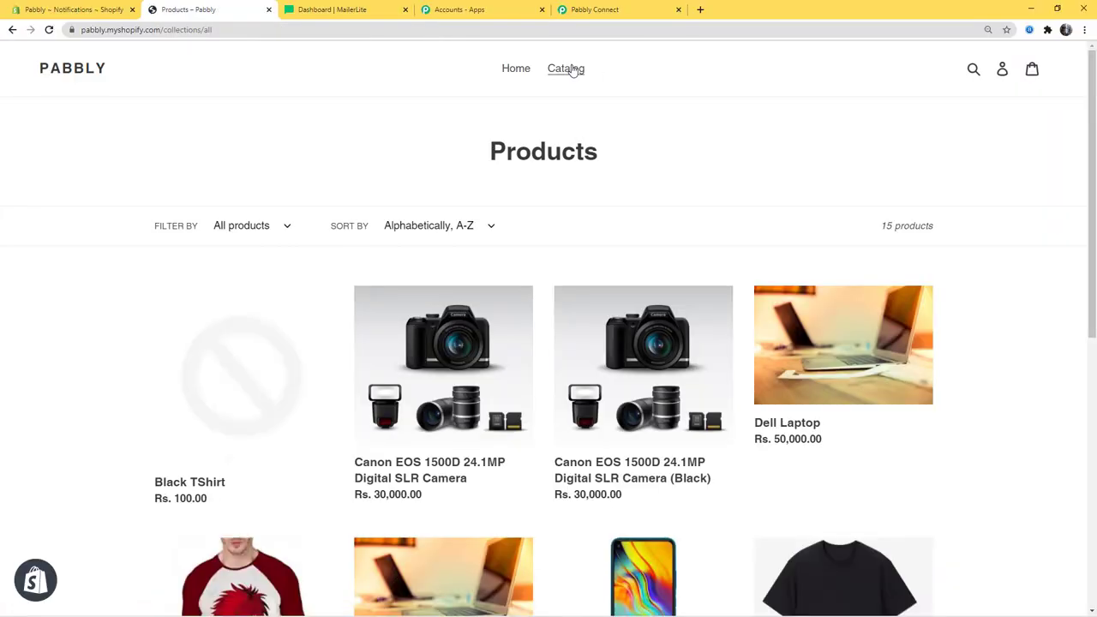
{"action": "scroll", "coordinate": [556, 452], "scroll_direction": "down", "scroll_amount": 1}
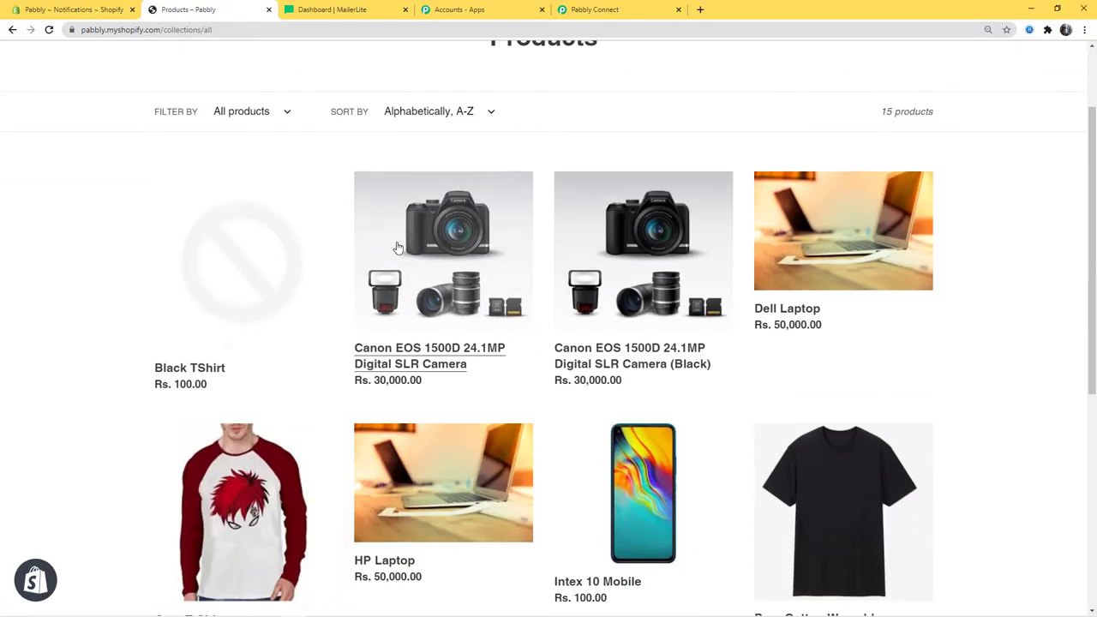
{"action": "left_click", "coordinate": [424, 281]}
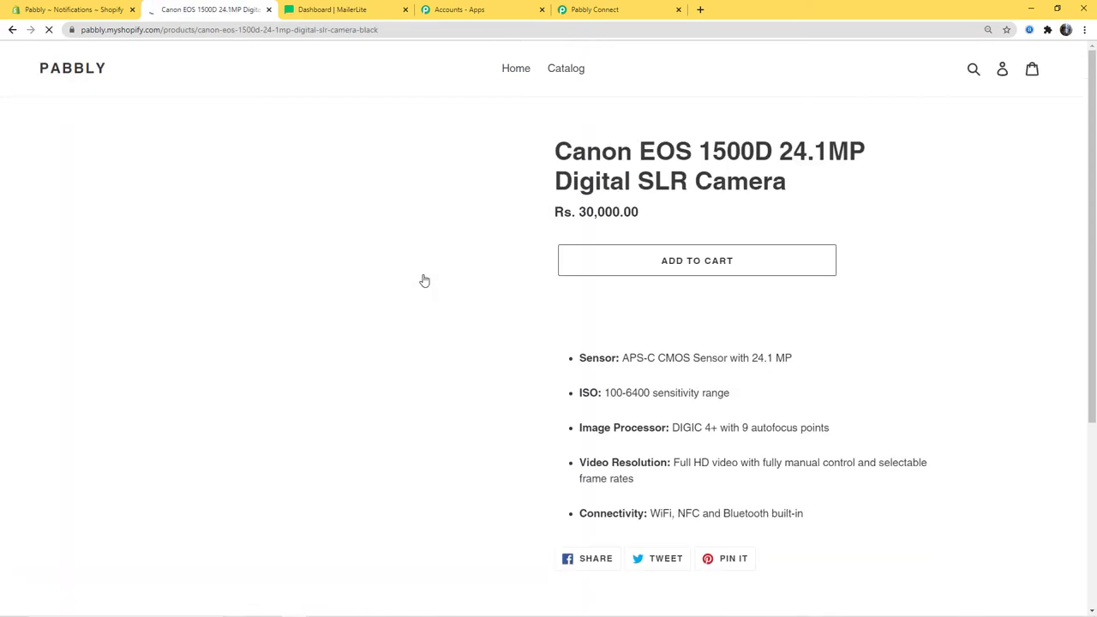
{"action": "left_click", "coordinate": [754, 307]}
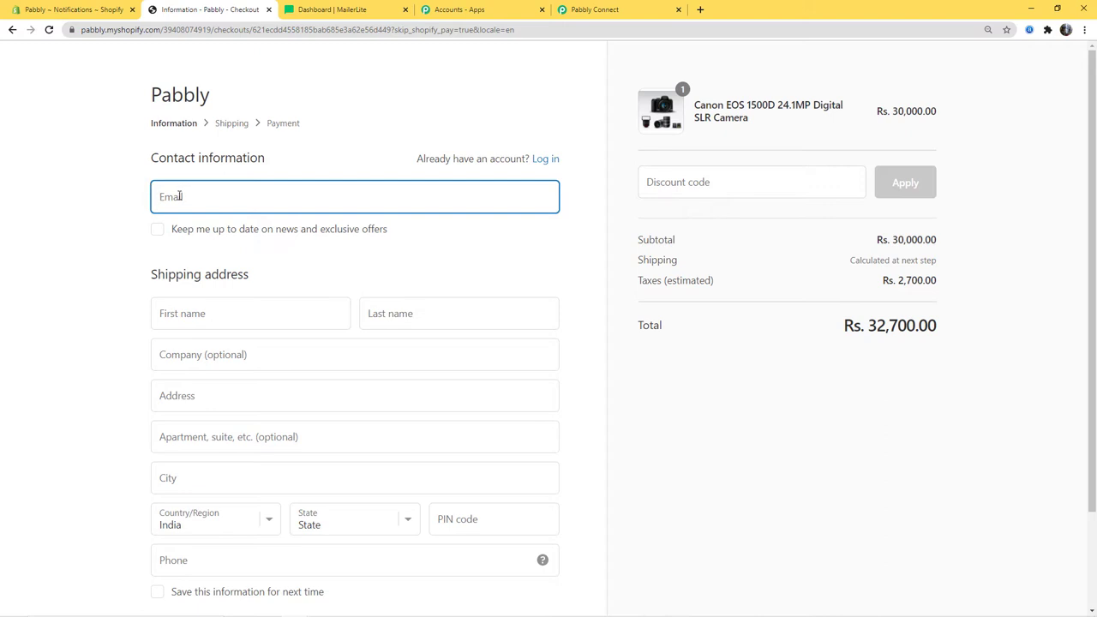
Enter the customer's e-mail, first and last name, and company name.
{"action": "left_click", "coordinate": [178, 196]}
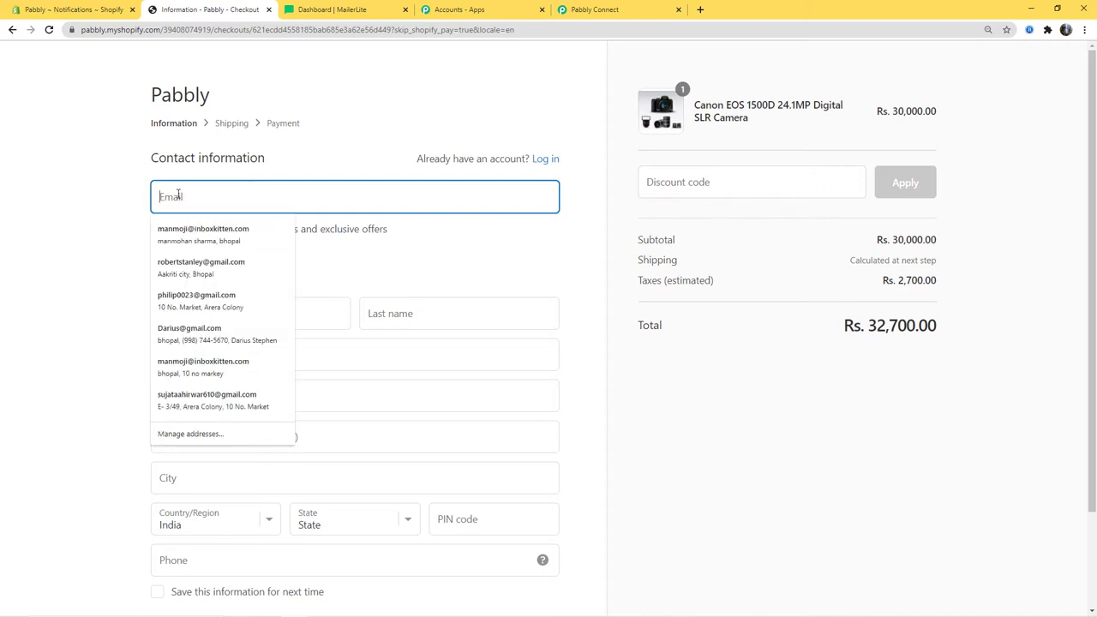
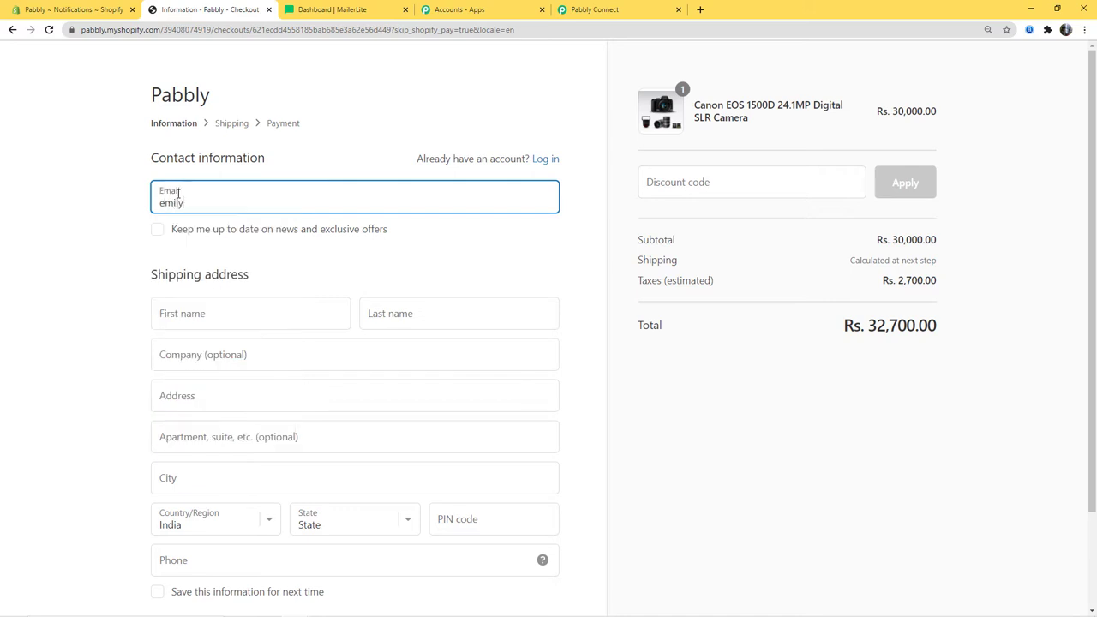
{"action": "left_click", "coordinate": [191, 310]}
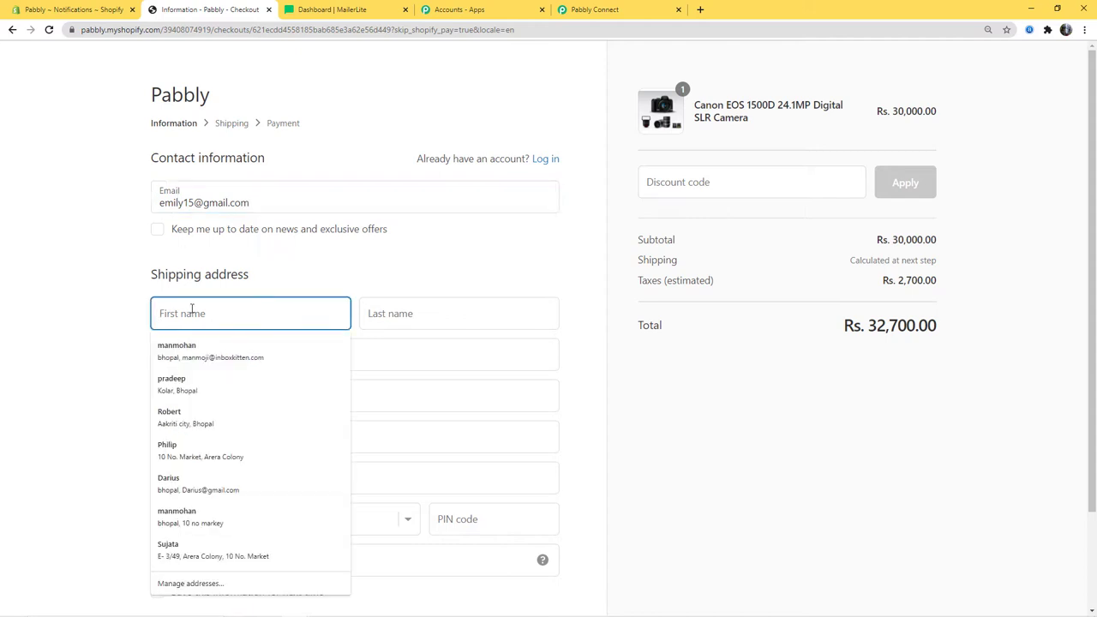
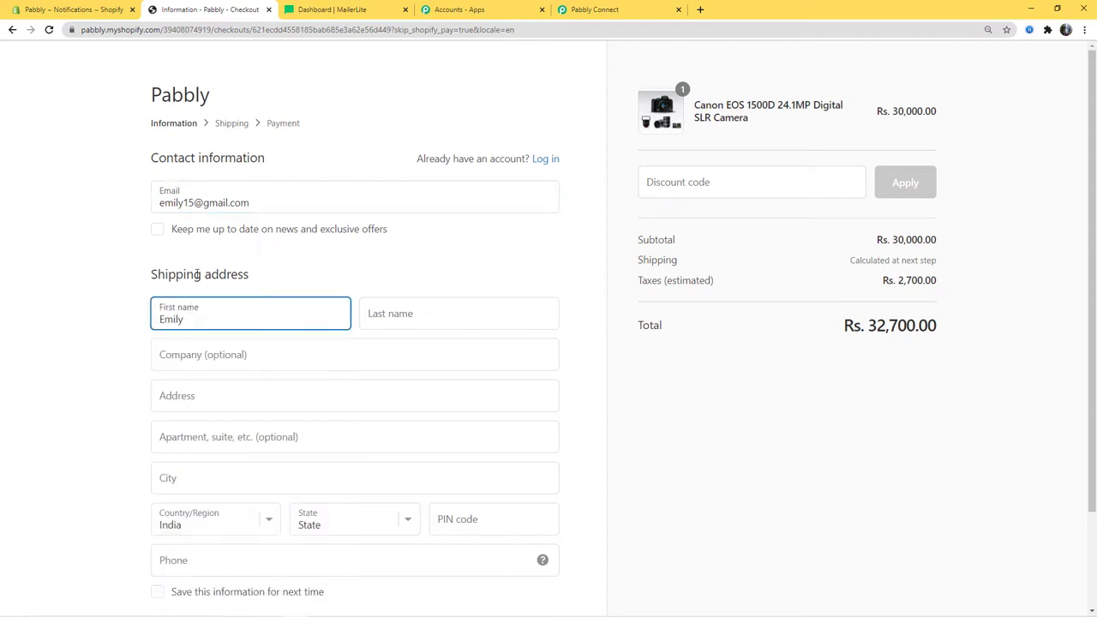
{"action": "left_click", "coordinate": [397, 315]}
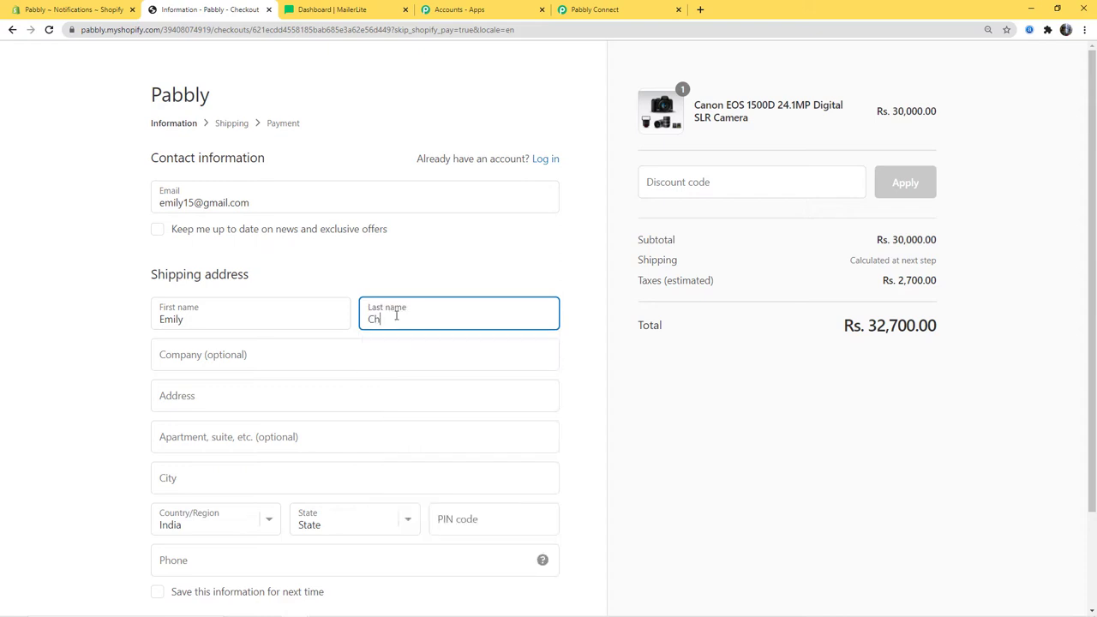
{"action": "left_click", "coordinate": [248, 353]}
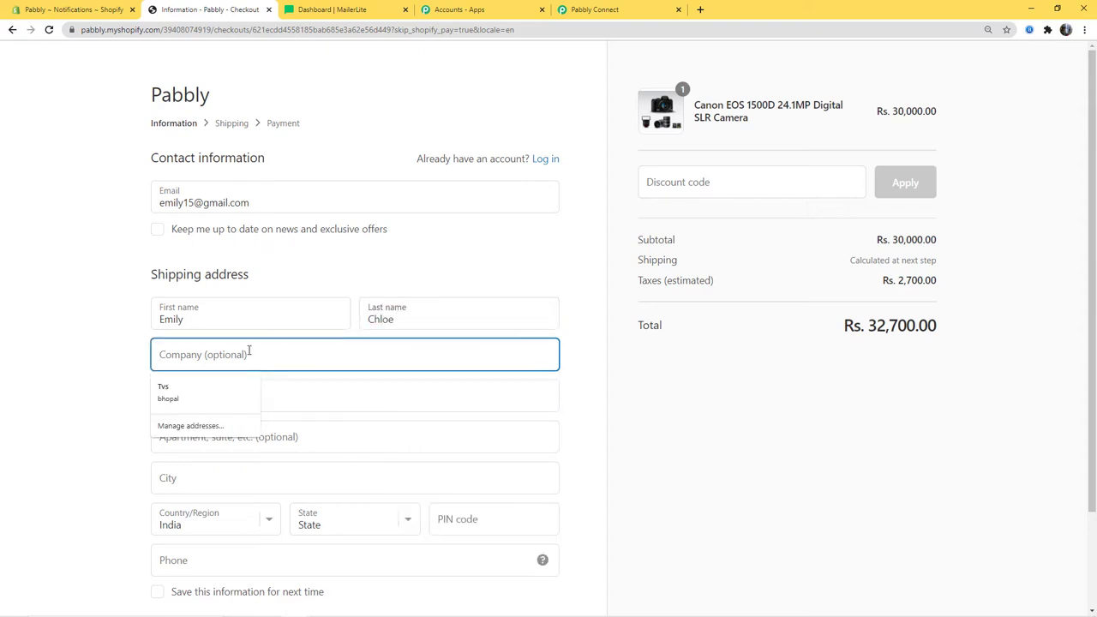
{"action": "type", "text": "tvs"}
Fill in the customer's street address and city, with Madhya Pradesh as the state.
{"action": "left_click", "coordinate": [297, 402]}
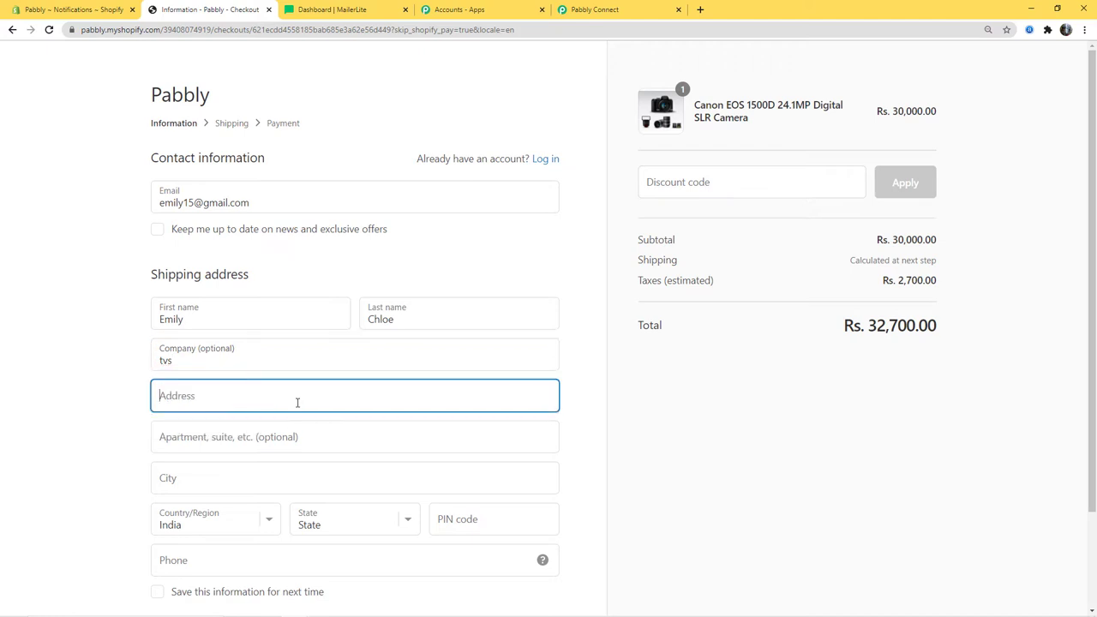
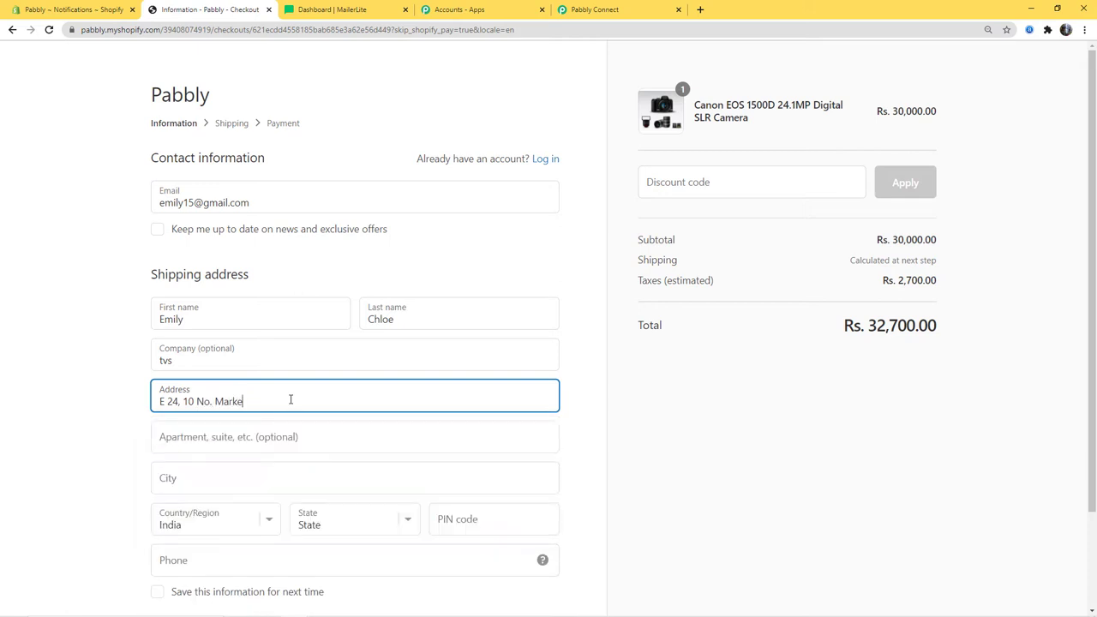
{"action": "left_click", "coordinate": [226, 477]}
{"action": "type", "text": "Bhopal"}
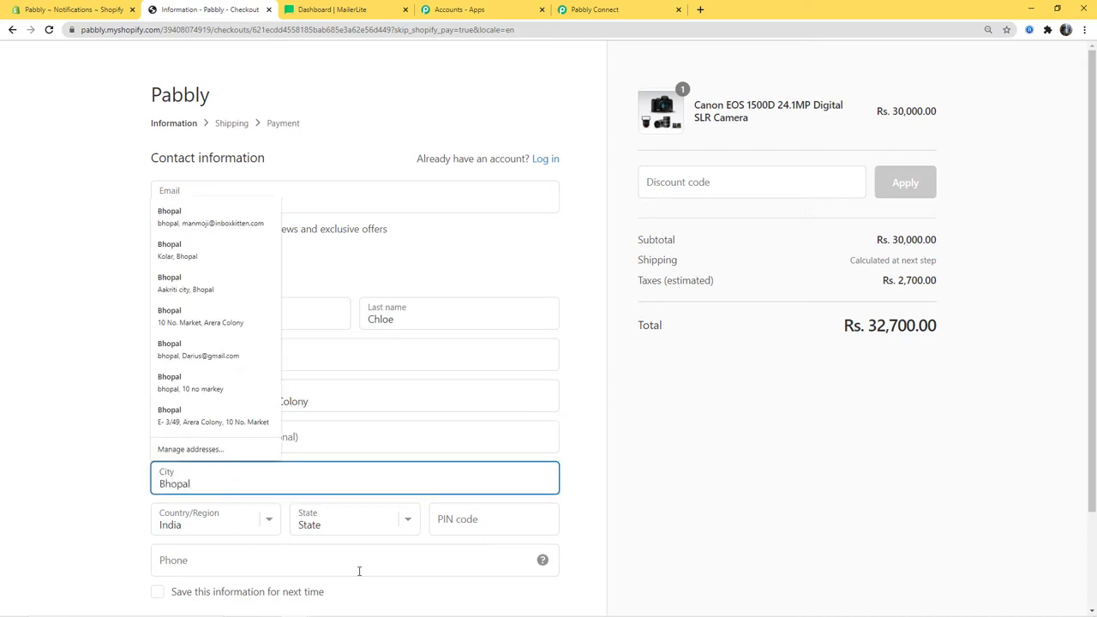
{"action": "left_click", "coordinate": [410, 524]}
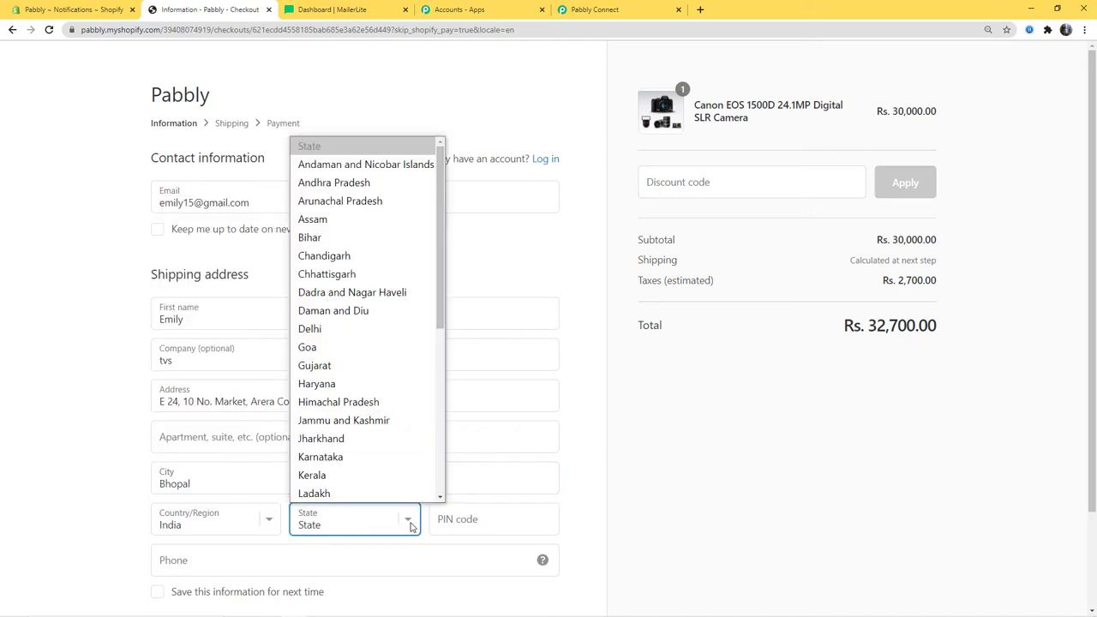
{"action": "type", "text": "m"}
{"action": "left_click", "coordinate": [385, 495]}
Add the customer's PIN code and phone number, then continue to shipping.
{"action": "left_click", "coordinate": [456, 518]}
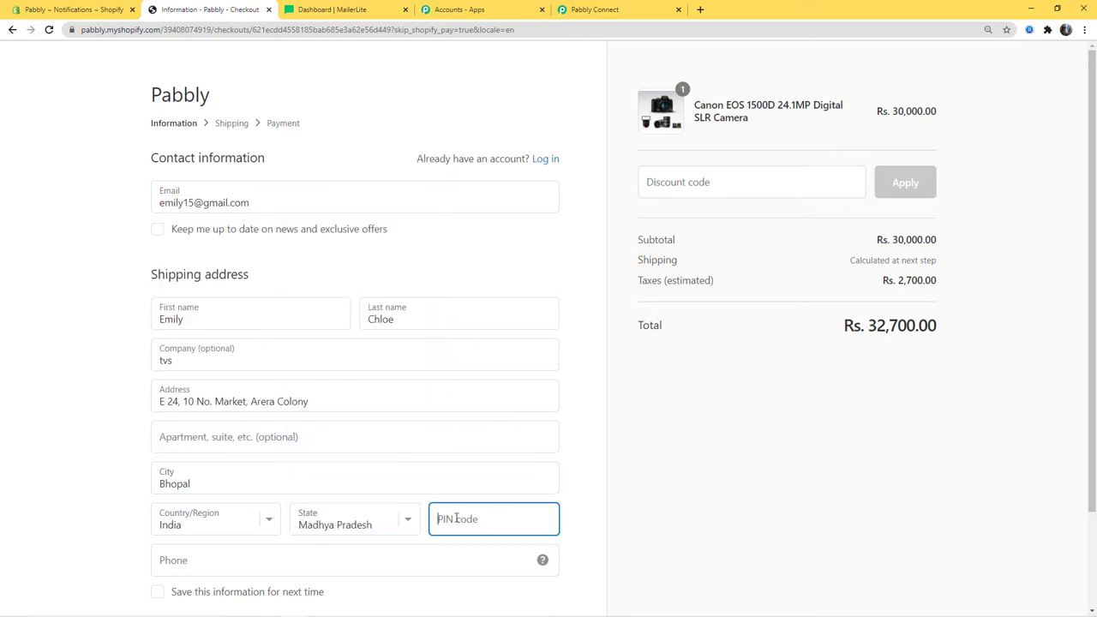
{"action": "type", "text": "462016"}
{"action": "left_click", "coordinate": [384, 556]}
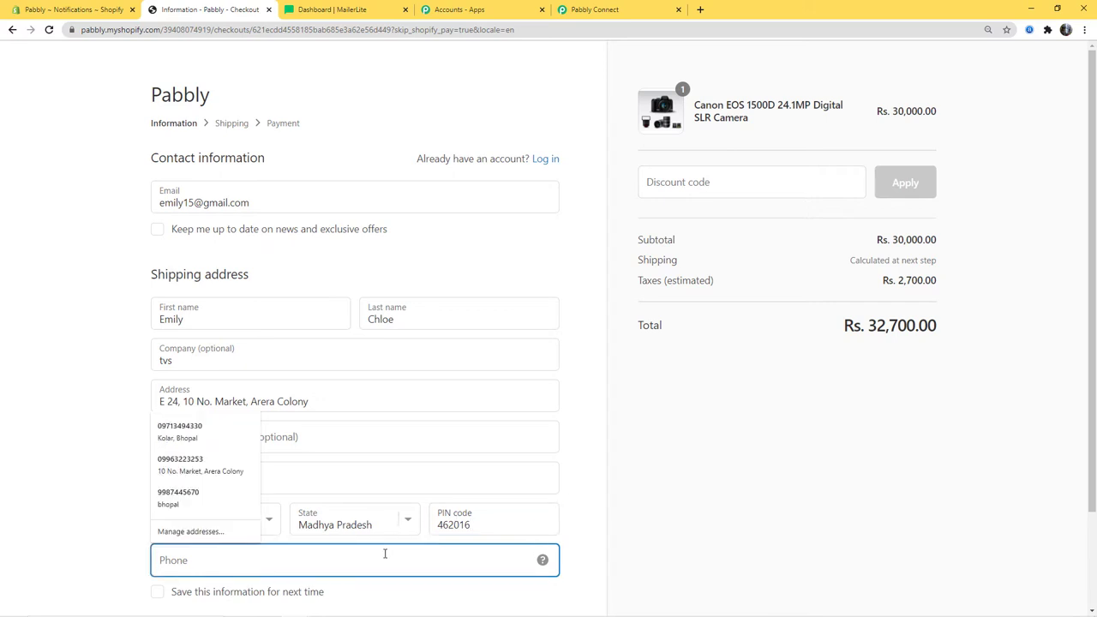
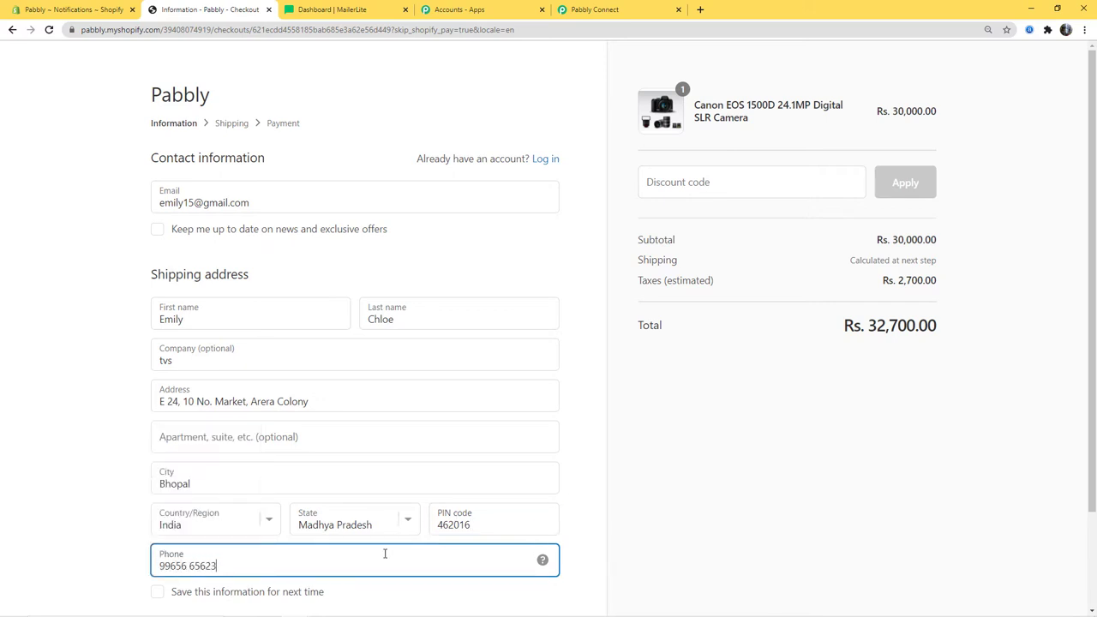
{"action": "scroll", "coordinate": [768, 470], "scroll_direction": "down", "scroll_amount": 2}
{"action": "left_click", "coordinate": [504, 522]}
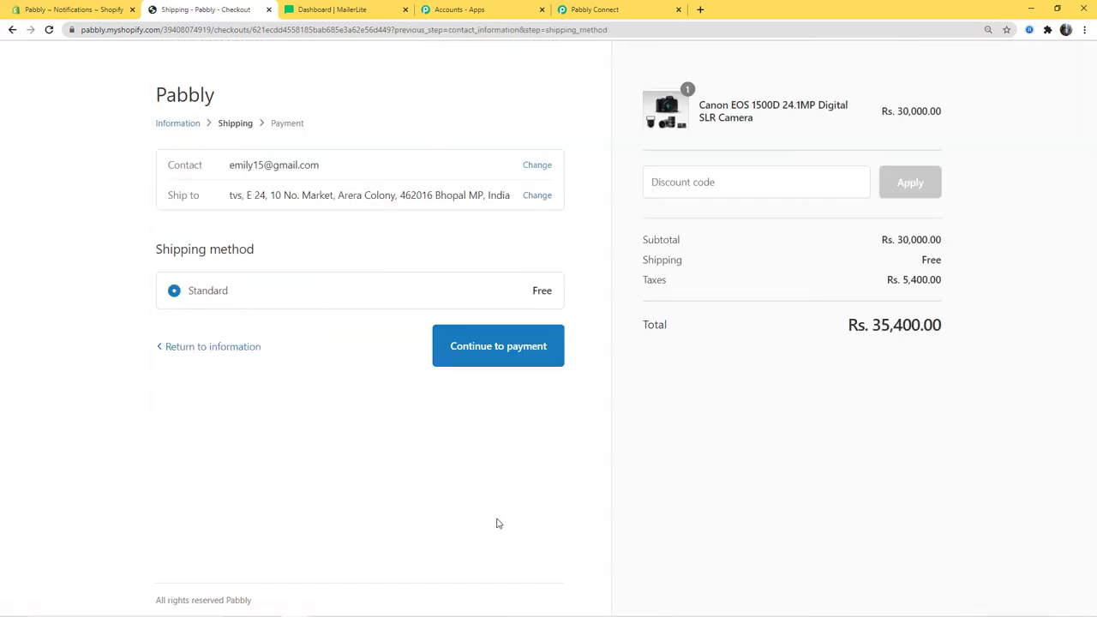
Proceed to payment and enter the Bogus Gateway test card details, expiring 02 / 35.
{"action": "left_click", "coordinate": [477, 352]}
{"action": "scroll", "coordinate": [615, 326], "scroll_direction": "up", "scroll_amount": 3}
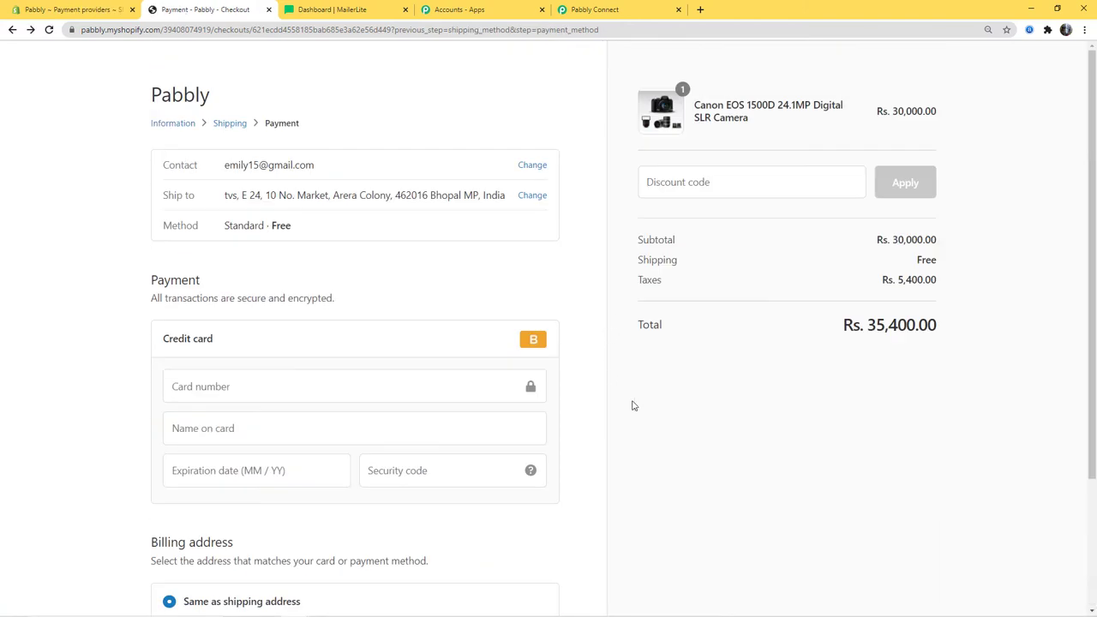
{"action": "left_click", "coordinate": [204, 387]}
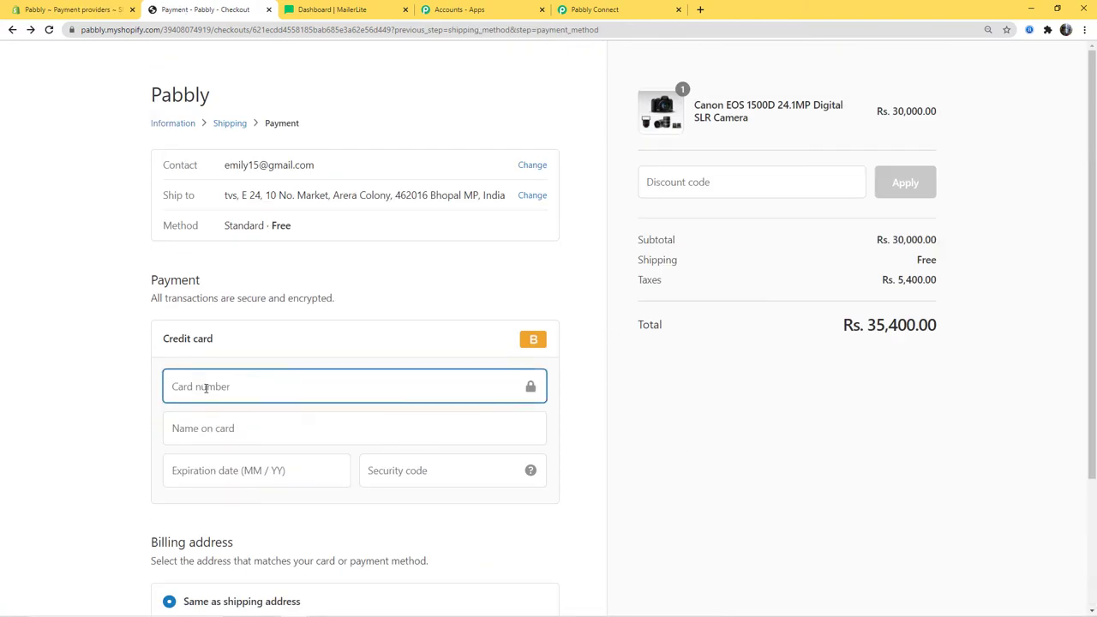
{"action": "type", "text": "1"}
{"action": "left_click", "coordinate": [242, 431]}
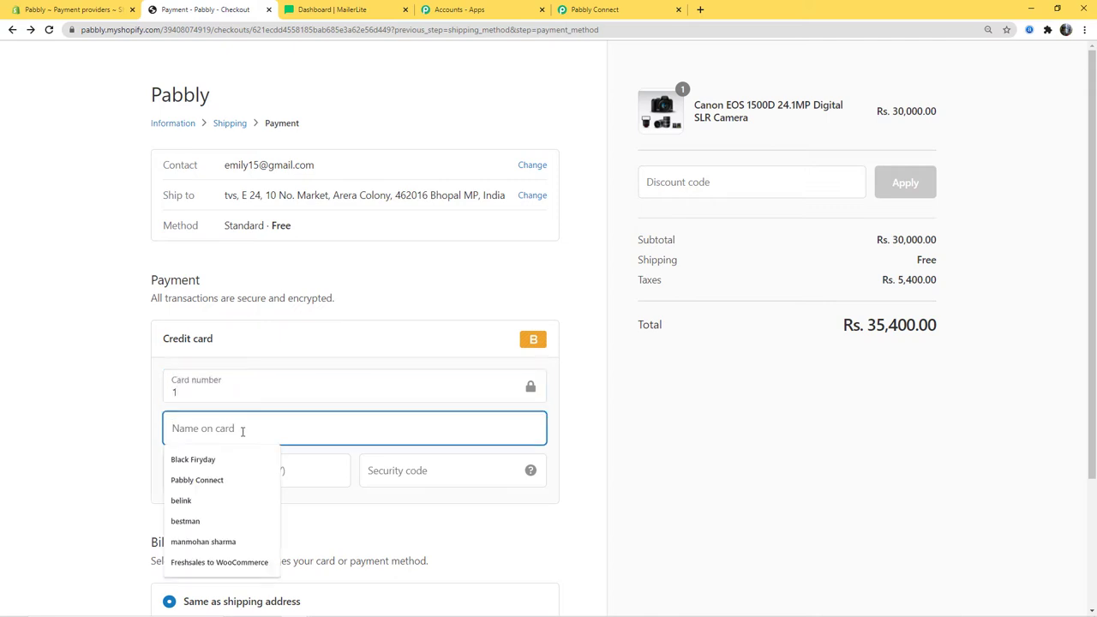
{"action": "type", "text": "Bogus Gateway"}
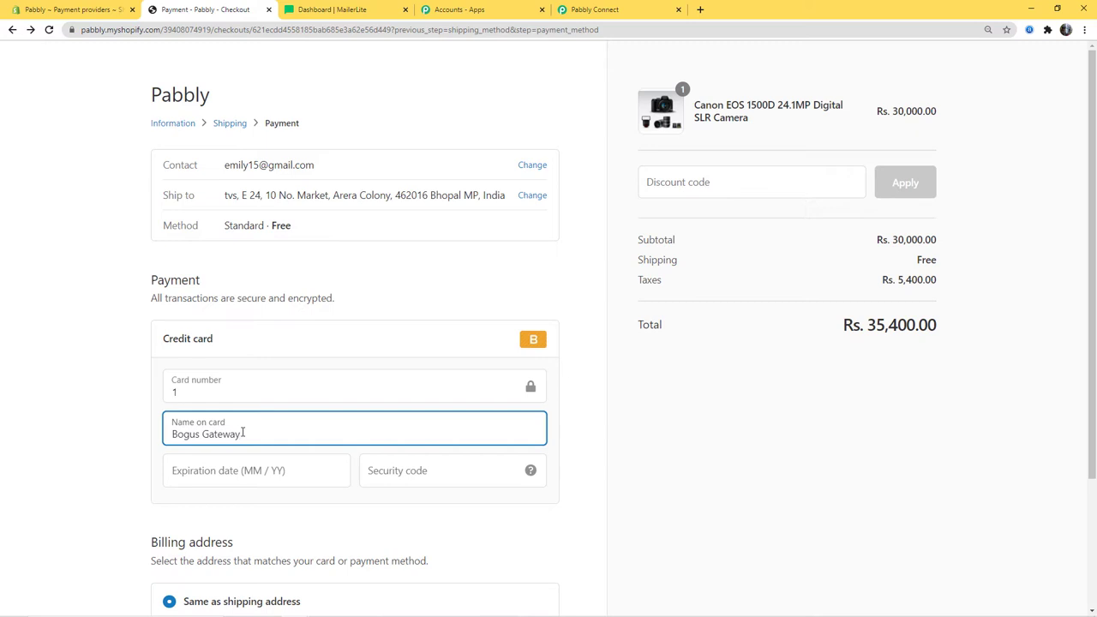
{"action": "left_click", "coordinate": [227, 477]}
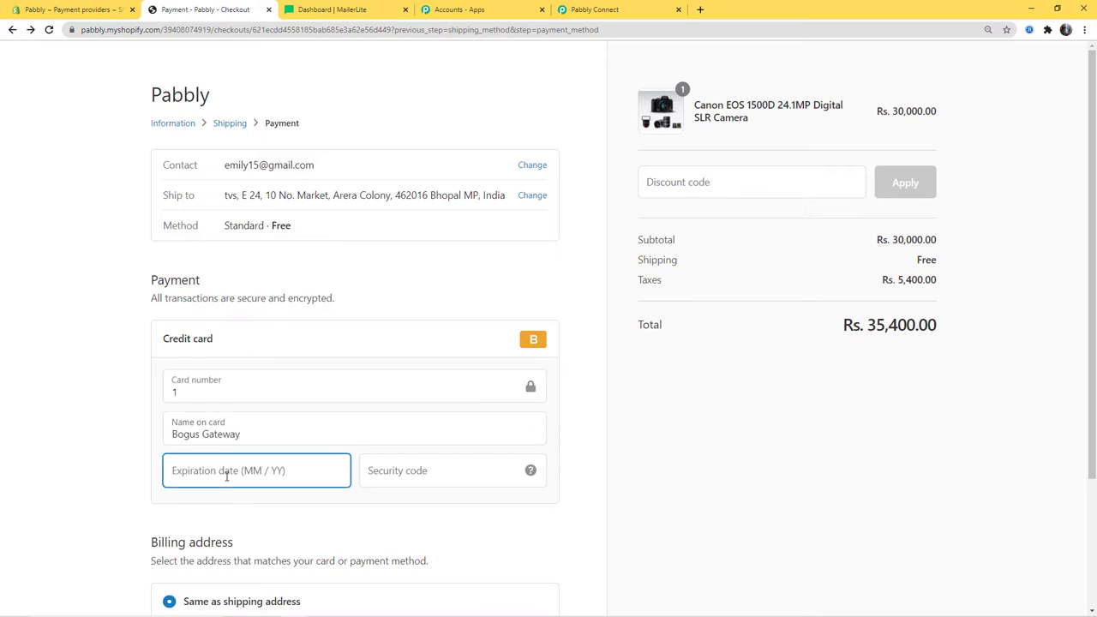
{"action": "type", "text": "02 / 35"}
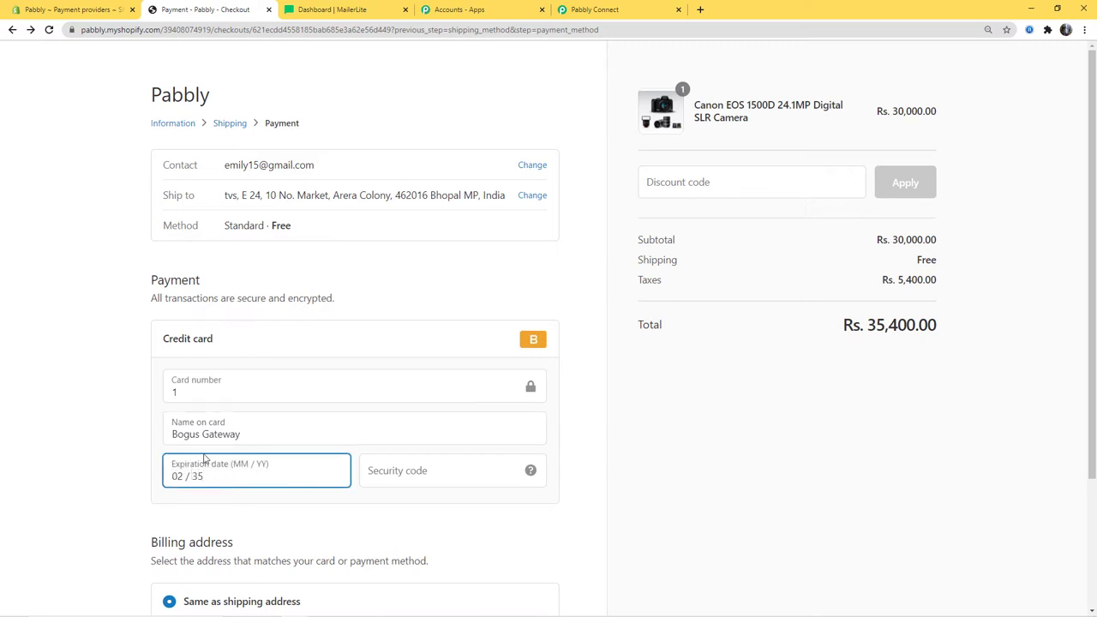
{"action": "key", "text": "Tab"}
{"action": "type", "text": "123"}
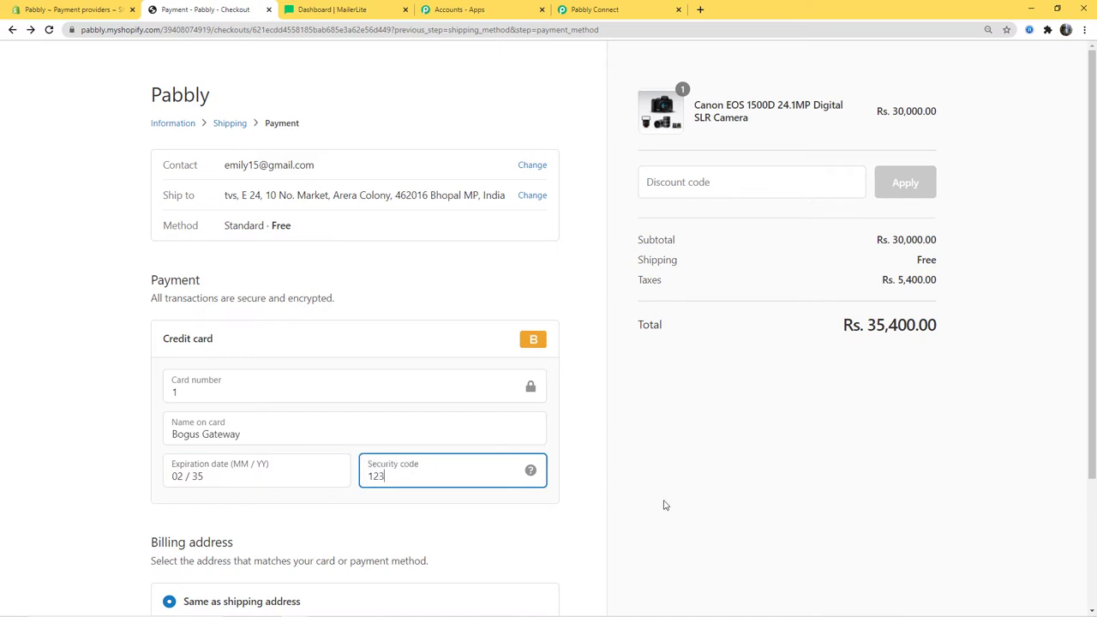
Pay now to place the test order, then return to Pabbly Connect.
{"action": "scroll", "coordinate": [634, 497], "scroll_direction": "down", "scroll_amount": 2}
{"action": "left_click", "coordinate": [506, 522]}
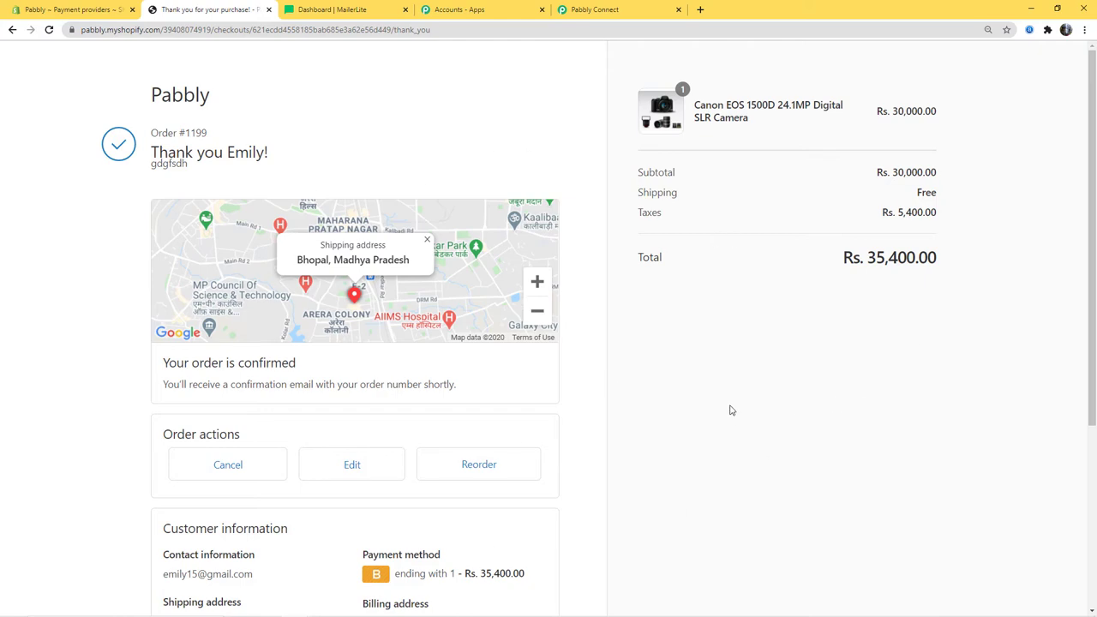
{"action": "scroll", "coordinate": [771, 443], "scroll_direction": "down", "scroll_amount": 2}
{"action": "scroll", "coordinate": [711, 402], "scroll_direction": "up", "scroll_amount": 2}
{"action": "left_click", "coordinate": [602, 11]}
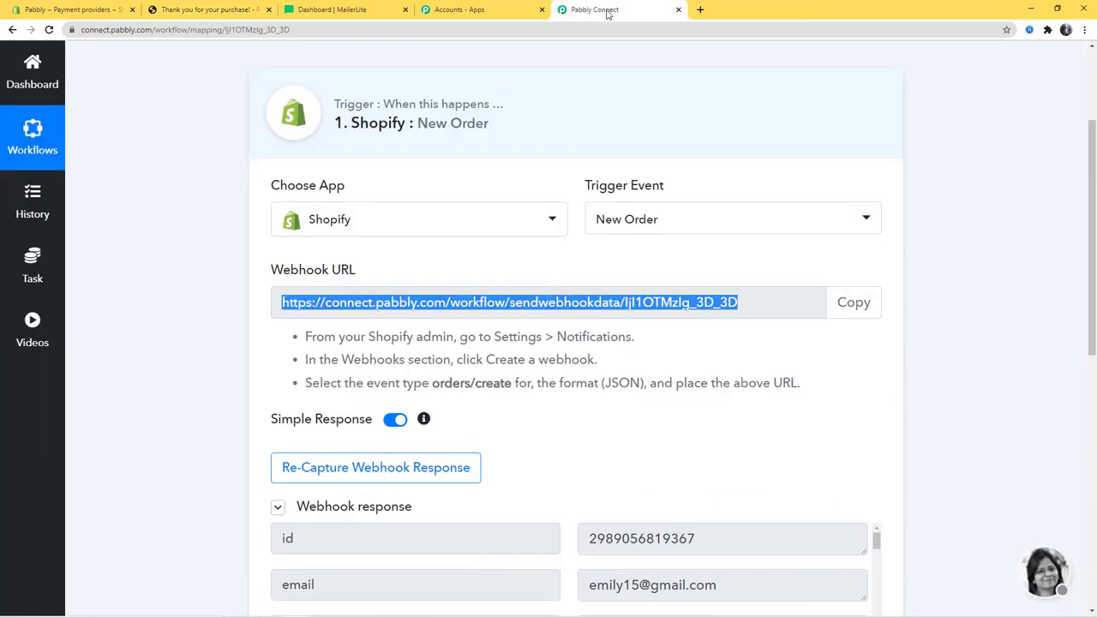
Review the captured order fields, save the Shopify trigger, and confirm the success dialog.
{"action": "scroll", "coordinate": [963, 459], "scroll_direction": "down", "scroll_amount": 3}
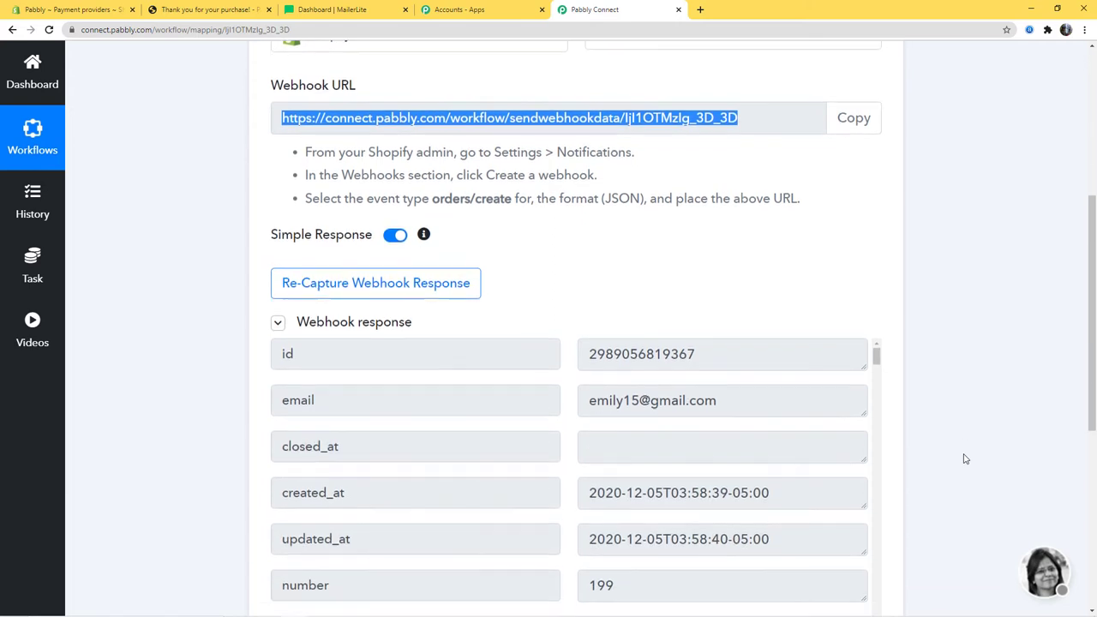
{"action": "scroll", "coordinate": [994, 320], "scroll_direction": "down", "scroll_amount": 2}
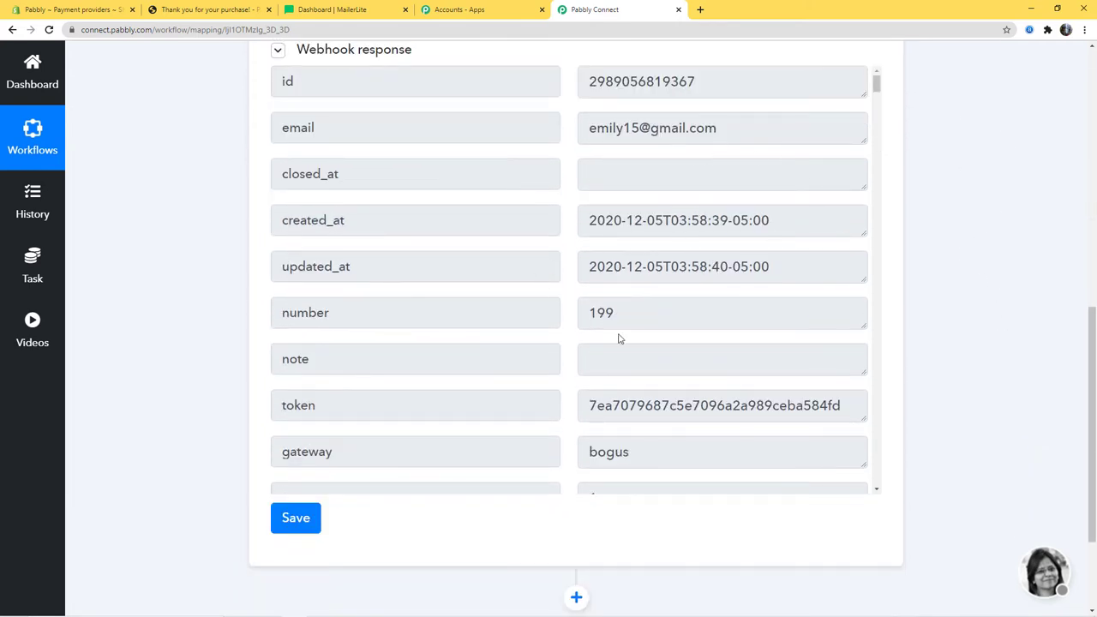
{"action": "left_click_drag", "start_coordinate": [877, 82], "coordinate": [878, 184]}
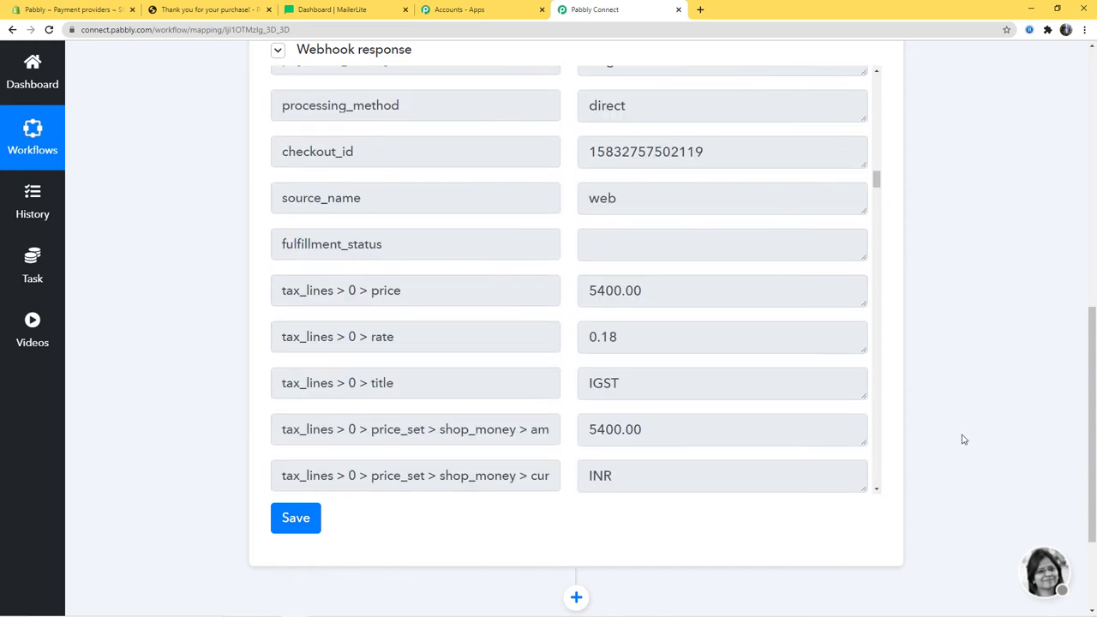
{"action": "left_click", "coordinate": [299, 520]}
{"action": "left_click", "coordinate": [545, 434]}
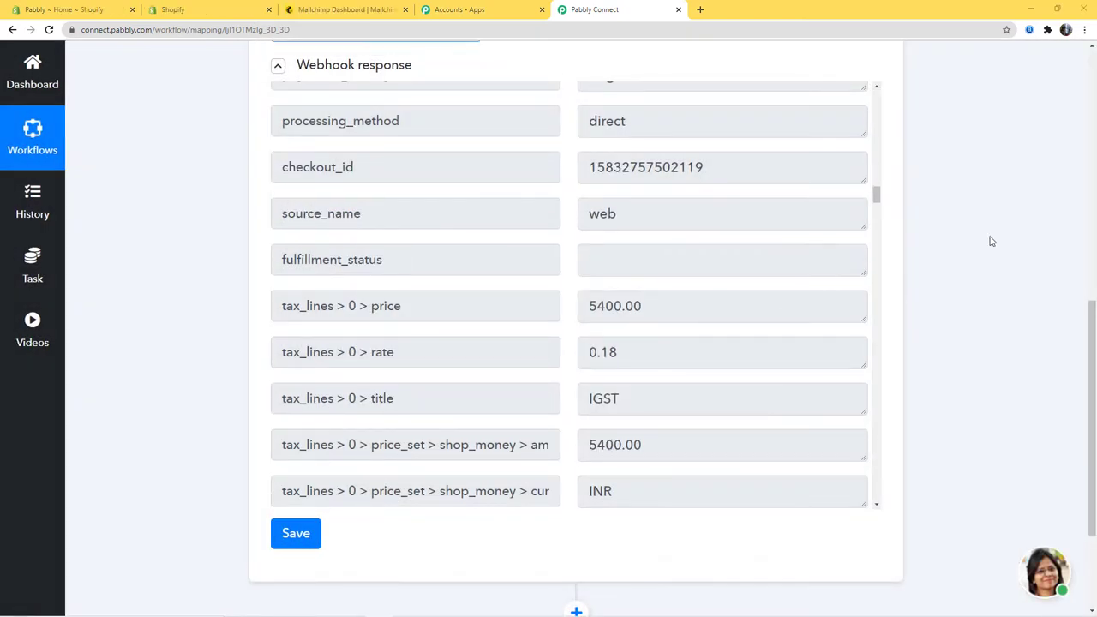
{"action": "scroll", "coordinate": [991, 242], "scroll_direction": "down", "scroll_amount": 1}
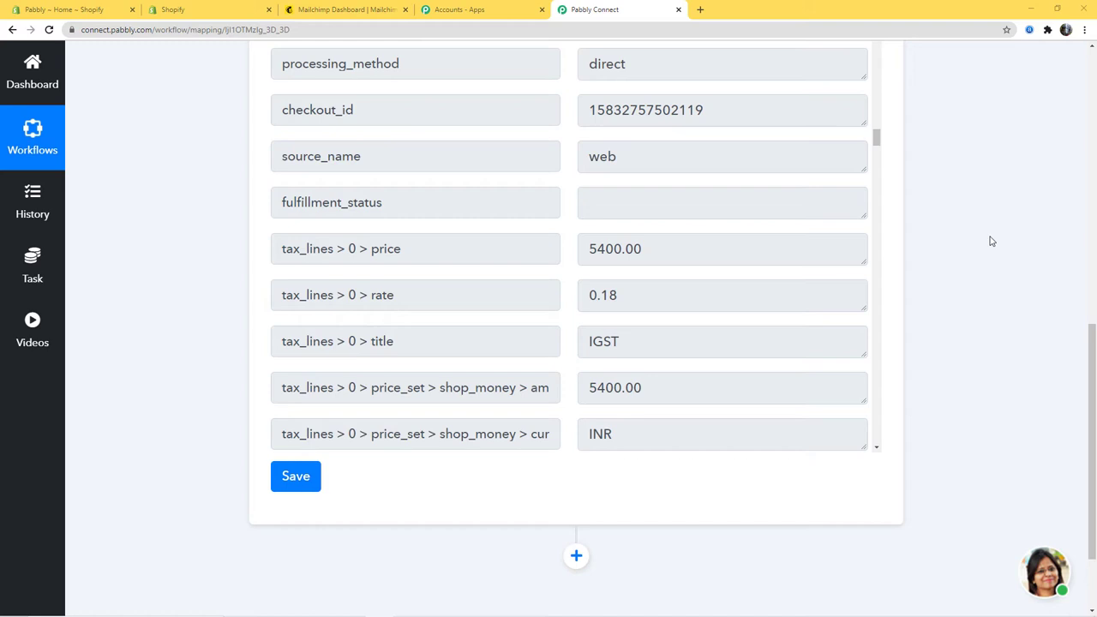
{"action": "scroll", "coordinate": [977, 301], "scroll_direction": "down", "scroll_amount": 2}
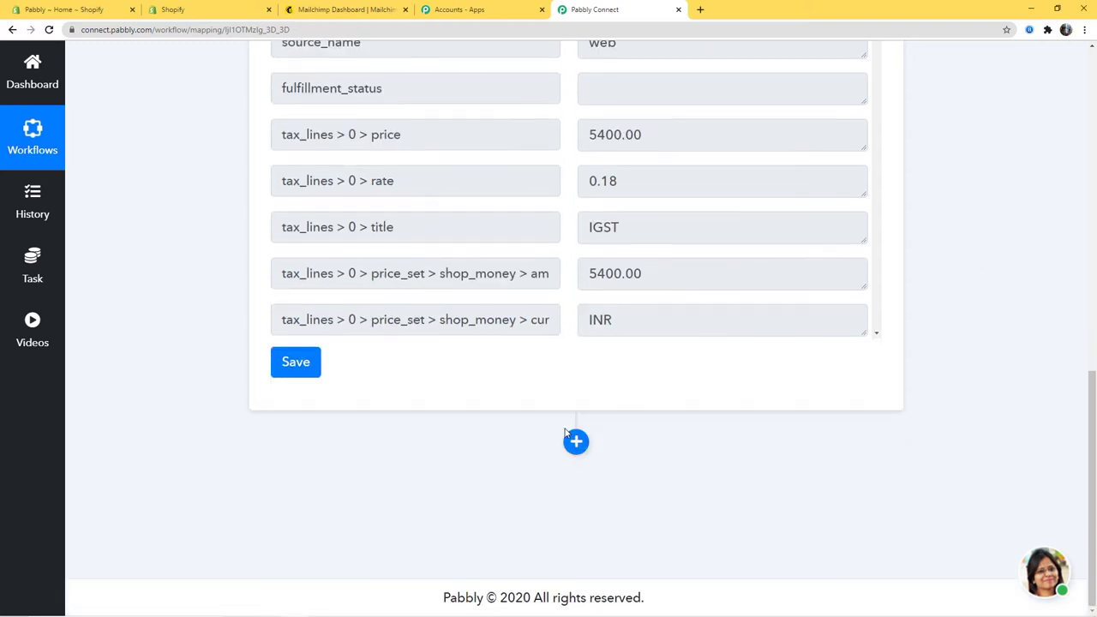
Add a MailChimp action step below the Shopify trigger with the Add New Member event.
{"action": "left_click", "coordinate": [582, 444]}
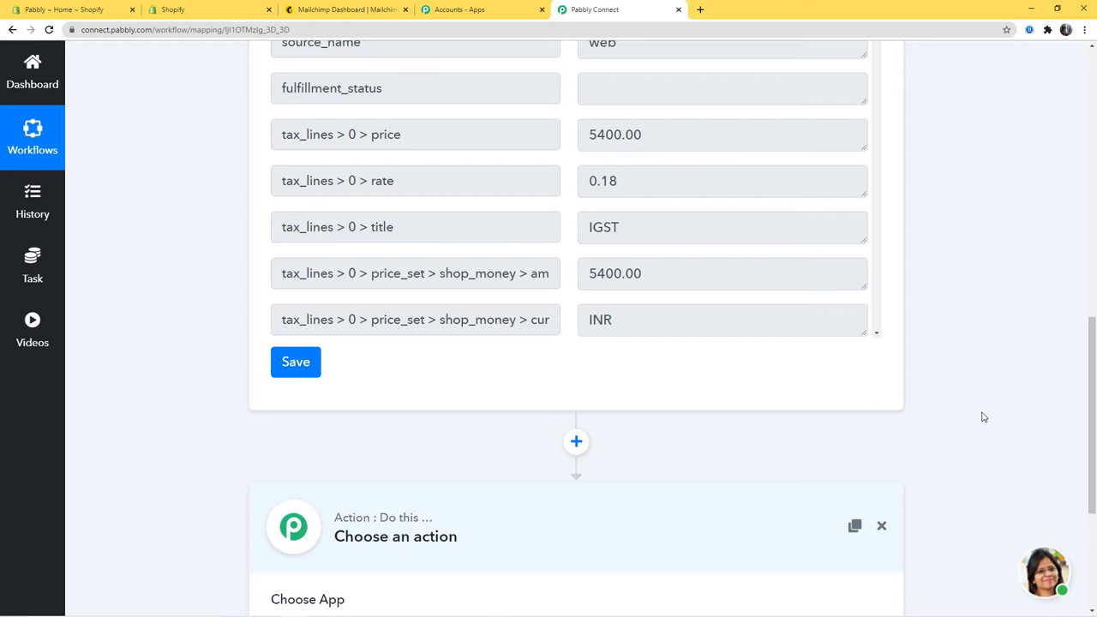
{"action": "scroll", "coordinate": [982, 414], "scroll_direction": "down", "scroll_amount": 5}
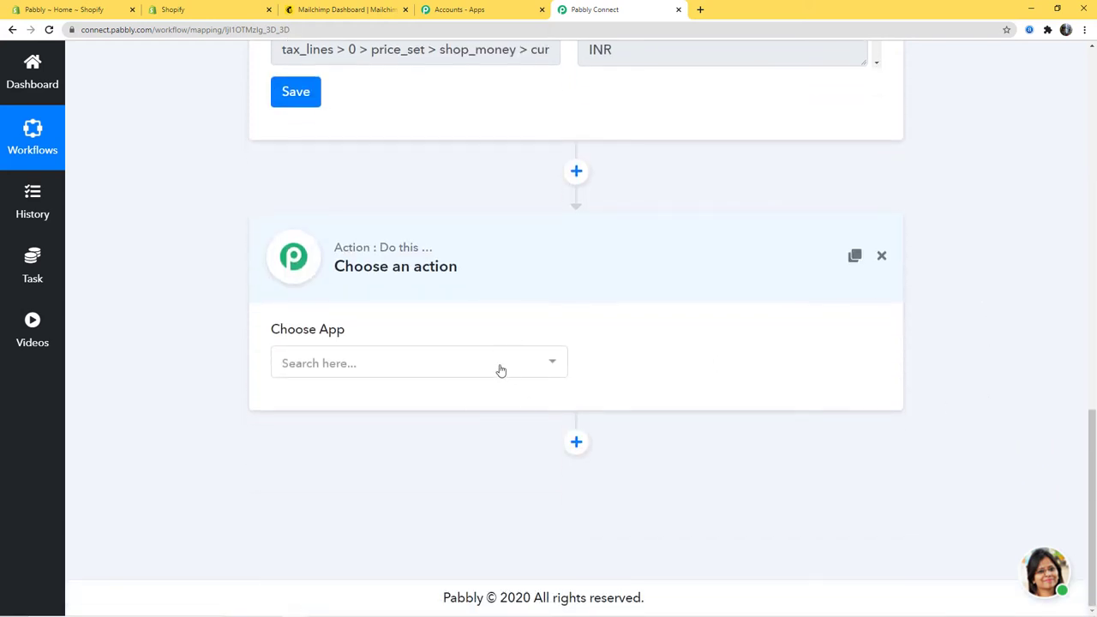
{"action": "left_click", "coordinate": [501, 367]}
{"action": "type", "text": "mai"}
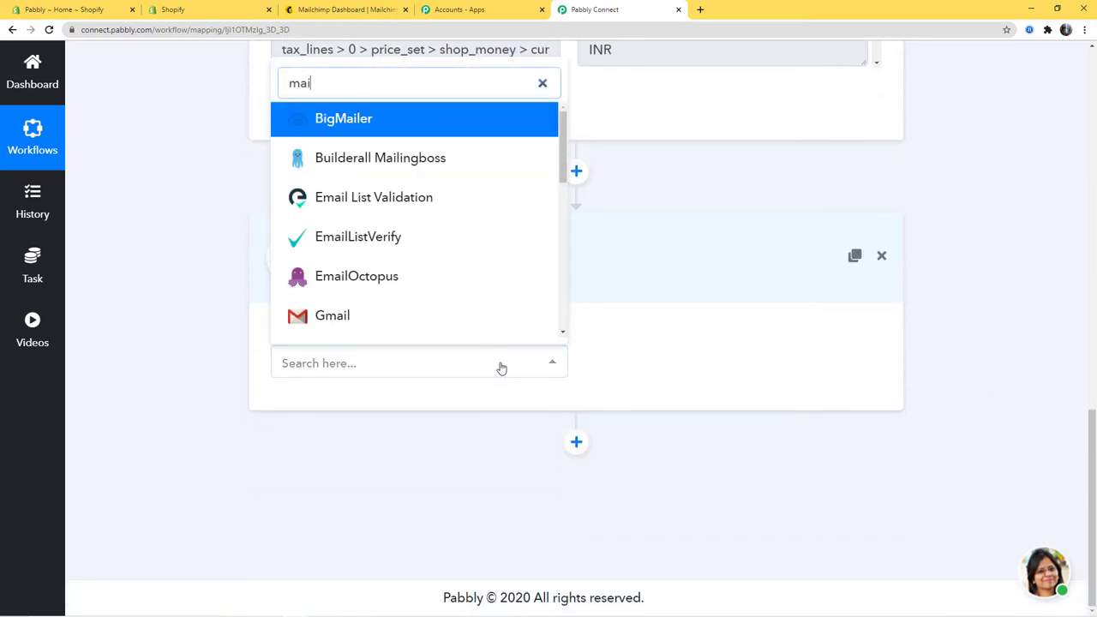
{"action": "type", "text": "lch"}
{"action": "left_click", "coordinate": [447, 312]}
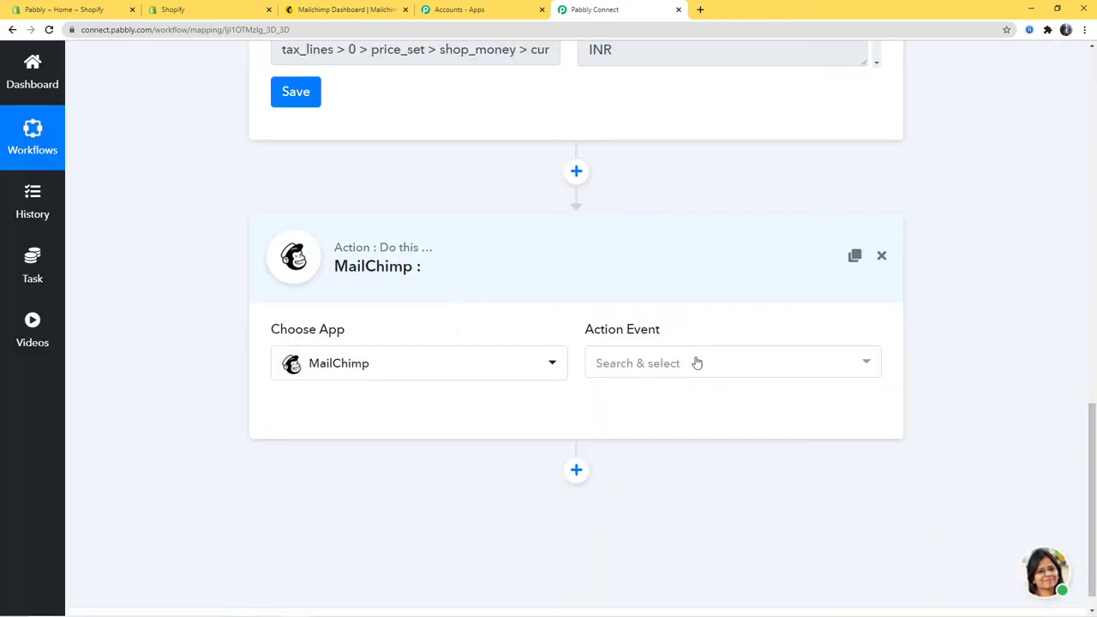
{"action": "left_click", "coordinate": [697, 363]}
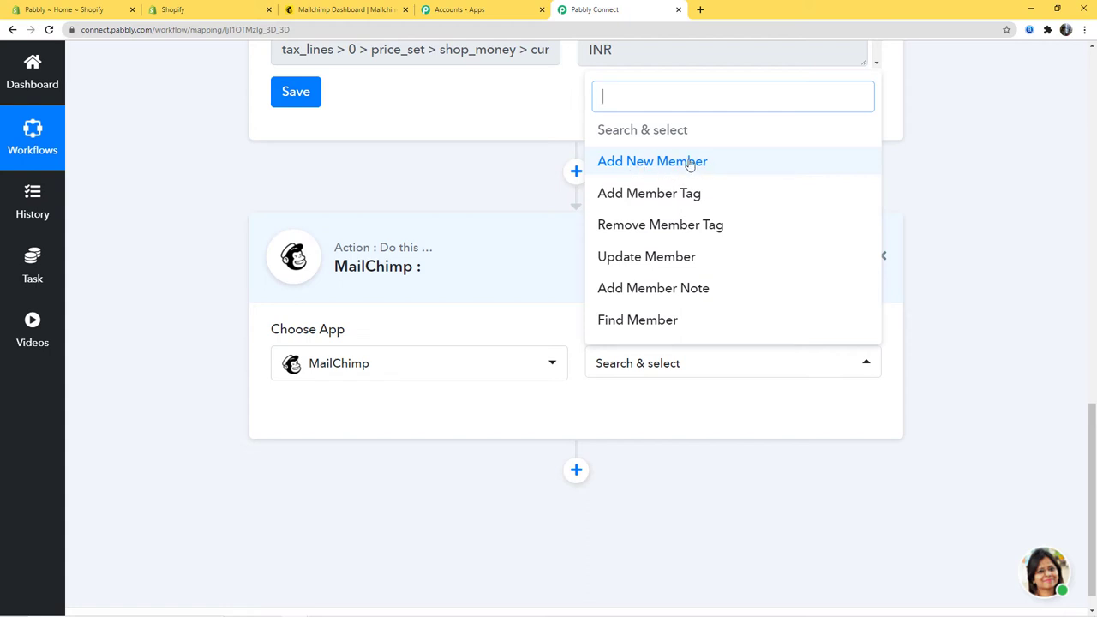
{"action": "left_click", "coordinate": [672, 162]}
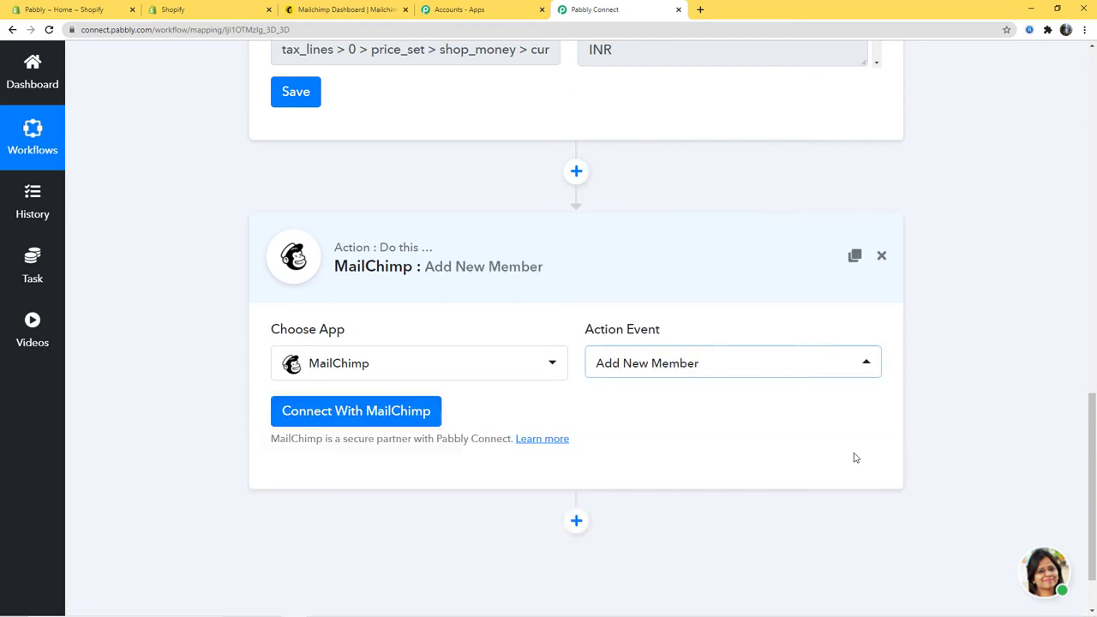
Start the MailChimp connection and show the saved MailChimp credentials list.
{"action": "left_click", "coordinate": [370, 412]}
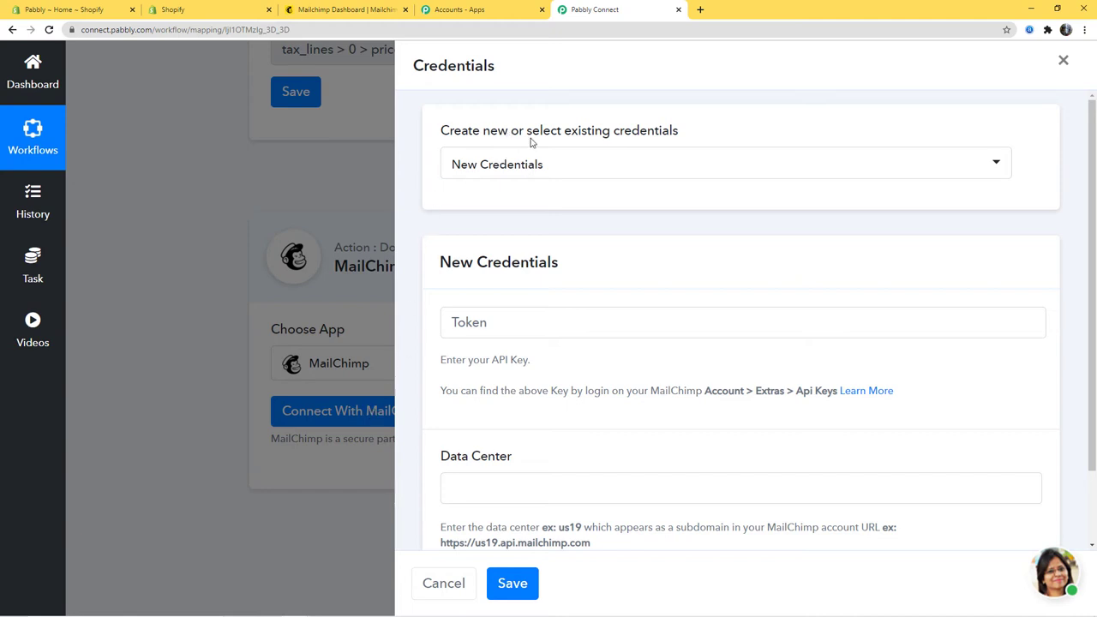
{"action": "left_click", "coordinate": [599, 167]}
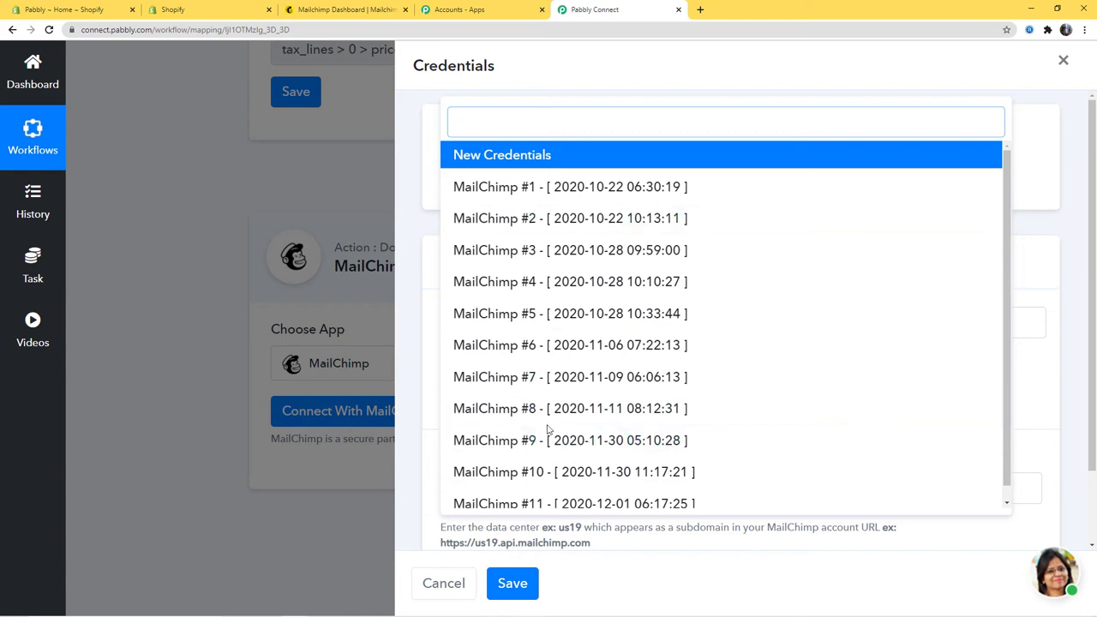
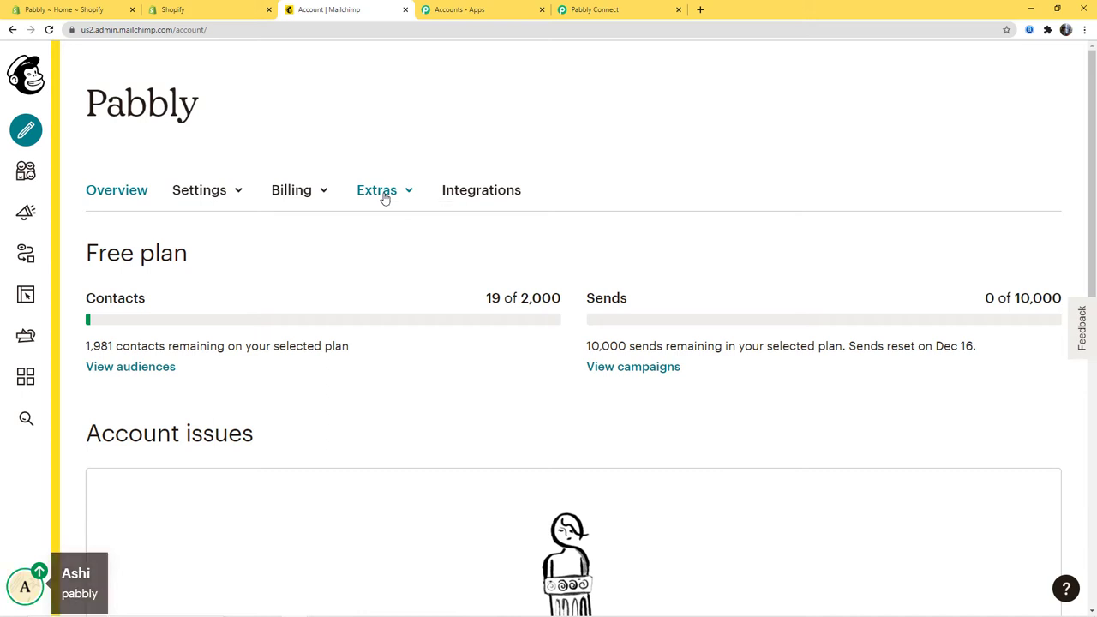
Copy the existing Mailchimp API key from the Extras > API keys page.
{"action": "left_click", "coordinate": [383, 197]}
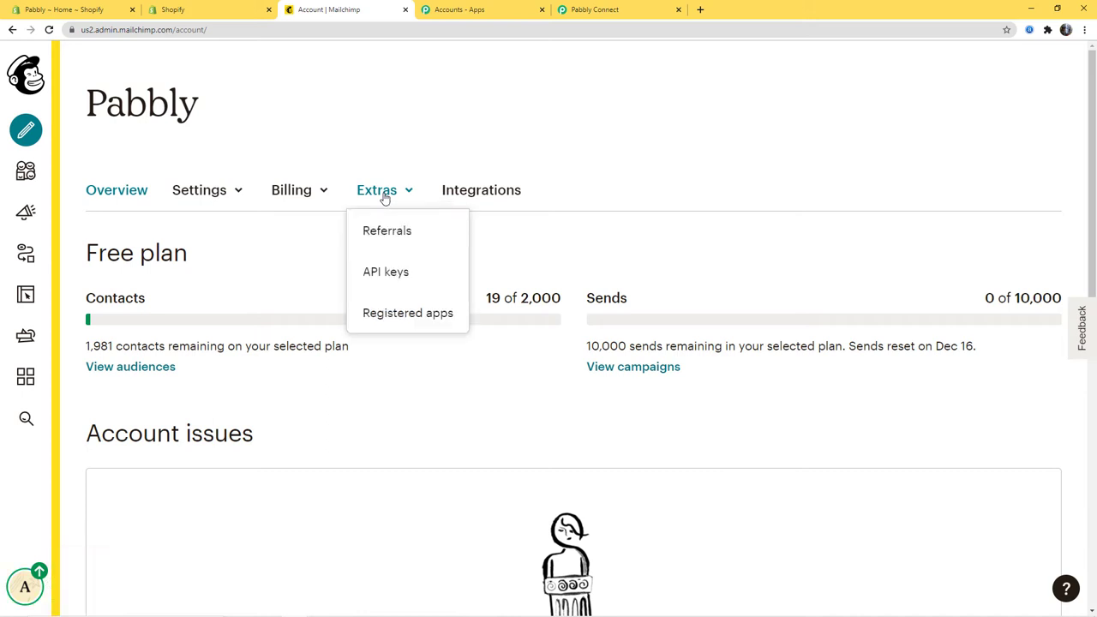
{"action": "left_click", "coordinate": [383, 275]}
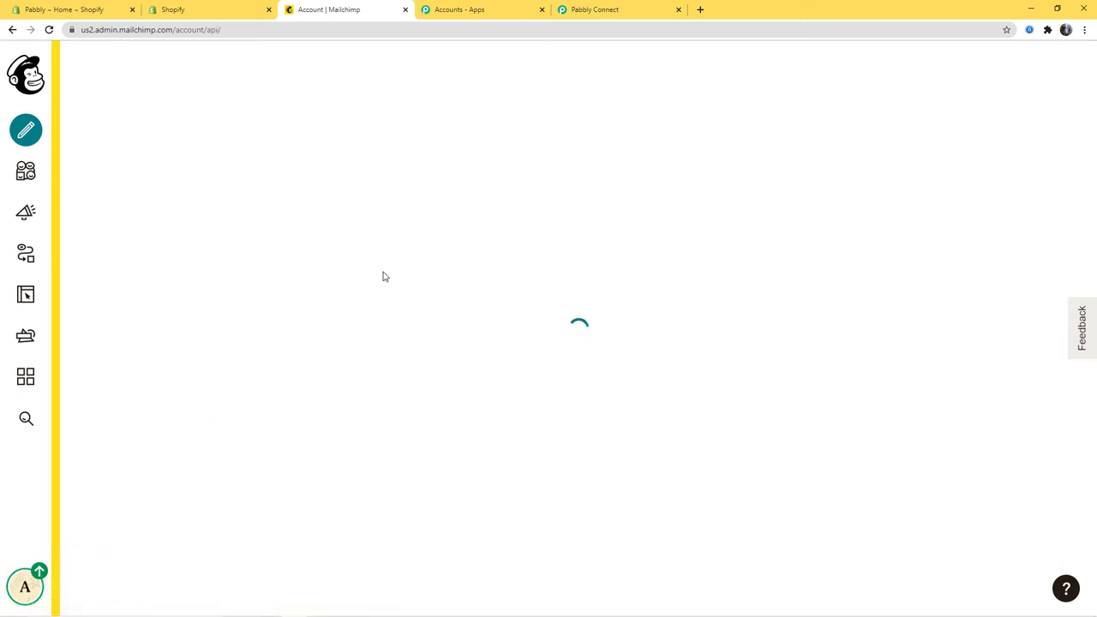
{"action": "scroll", "coordinate": [383, 275], "scroll_direction": "down", "scroll_amount": 3}
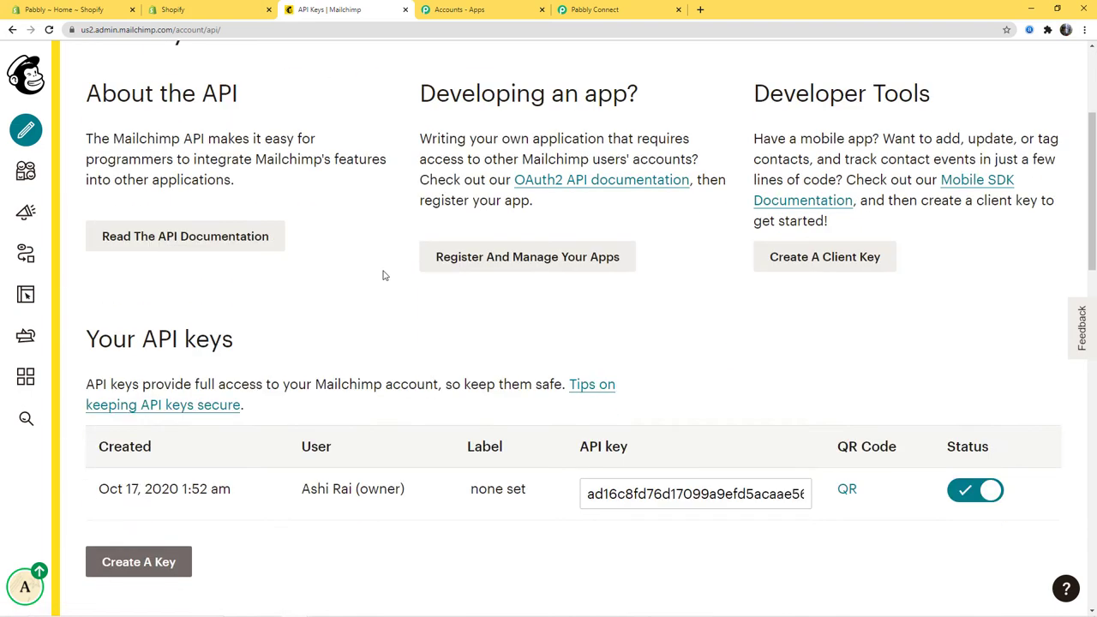
{"action": "scroll", "coordinate": [383, 275], "scroll_direction": "down", "scroll_amount": 2}
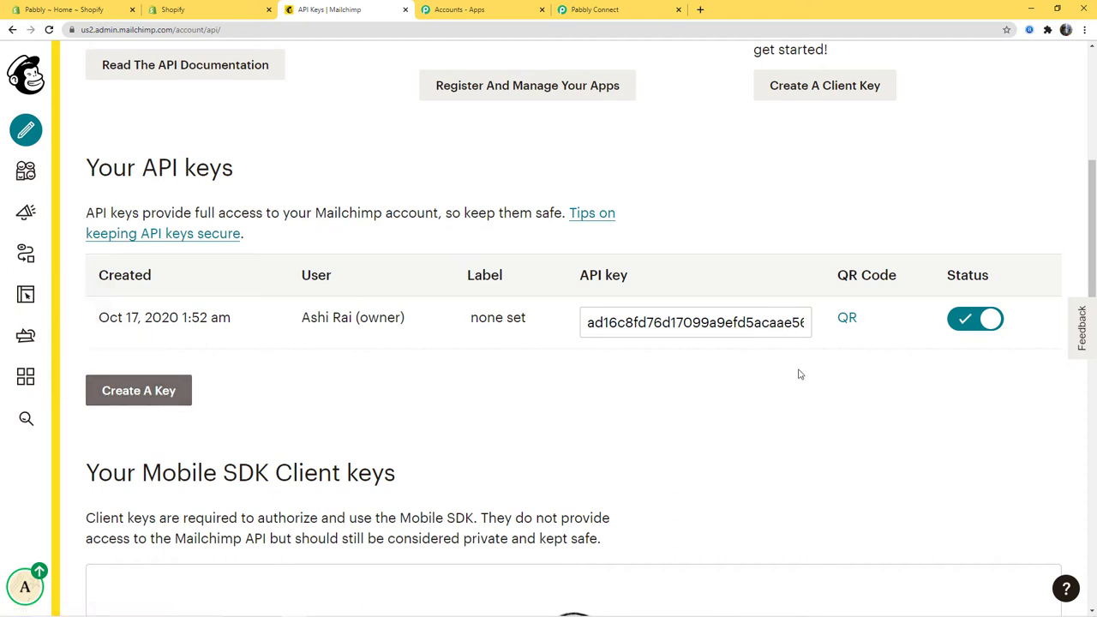
{"action": "left_click", "coordinate": [668, 326]}
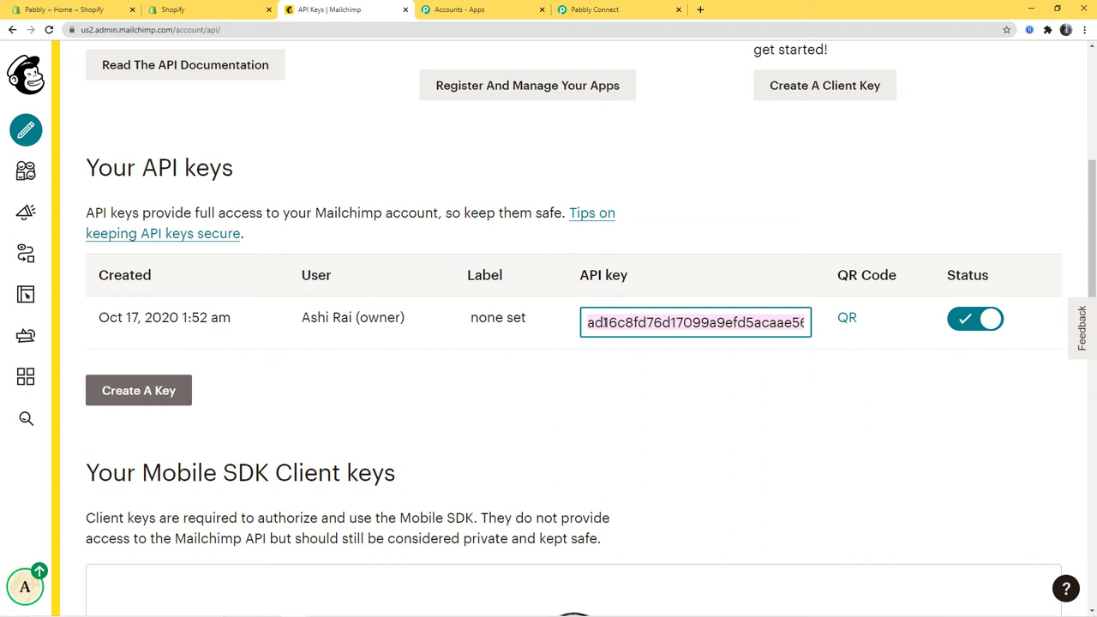
{"action": "right_click", "coordinate": [603, 322]}
{"action": "left_click", "coordinate": [634, 363]}
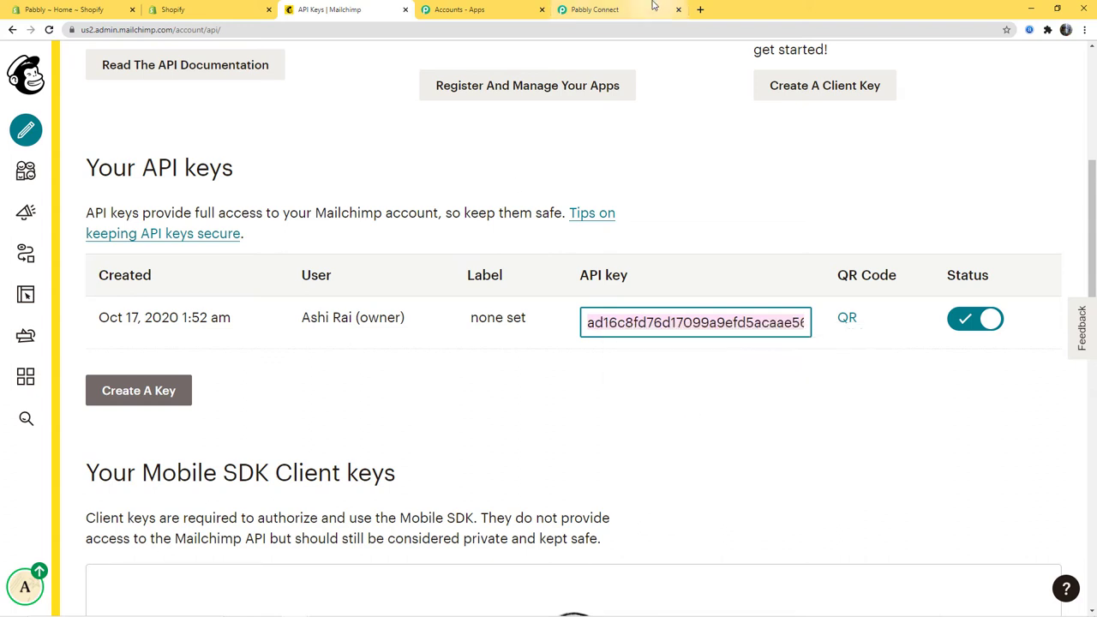
{"action": "left_click", "coordinate": [653, 7]}
Save MailChimp credentials with the pasted API key as Token and us2 as Data Center.
{"action": "right_click", "coordinate": [514, 234]}
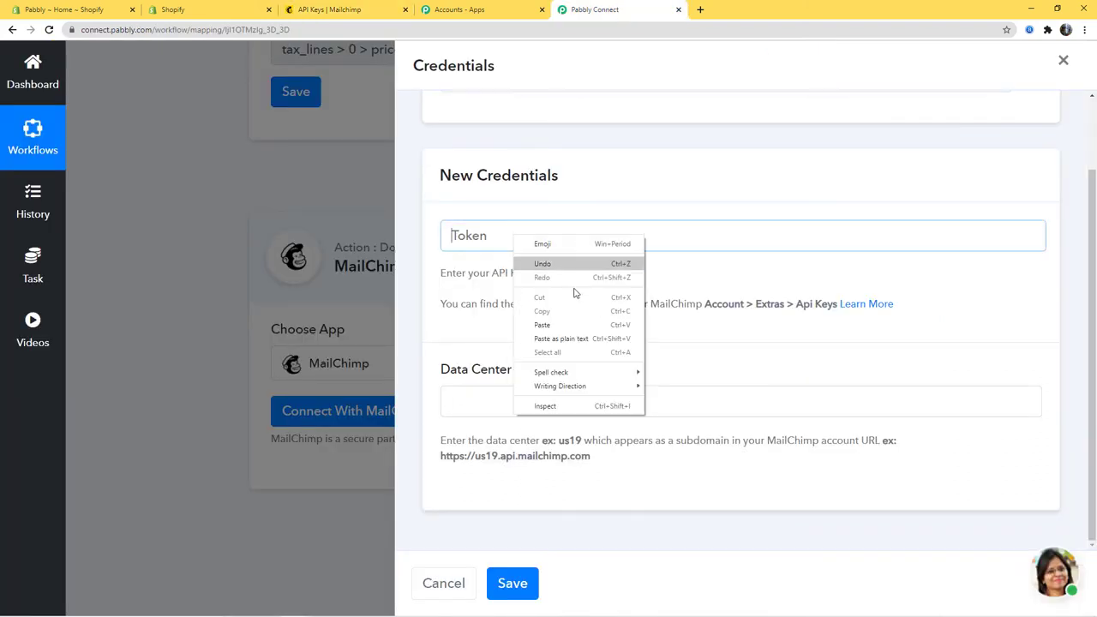
{"action": "left_click", "coordinate": [558, 327]}
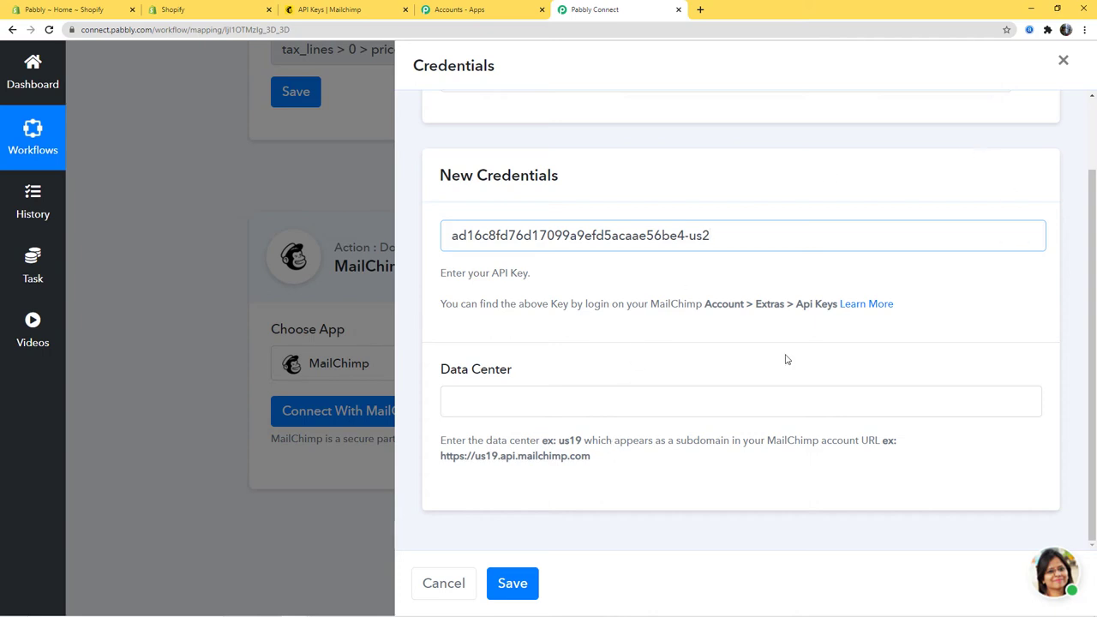
{"action": "left_click", "coordinate": [336, 10]}
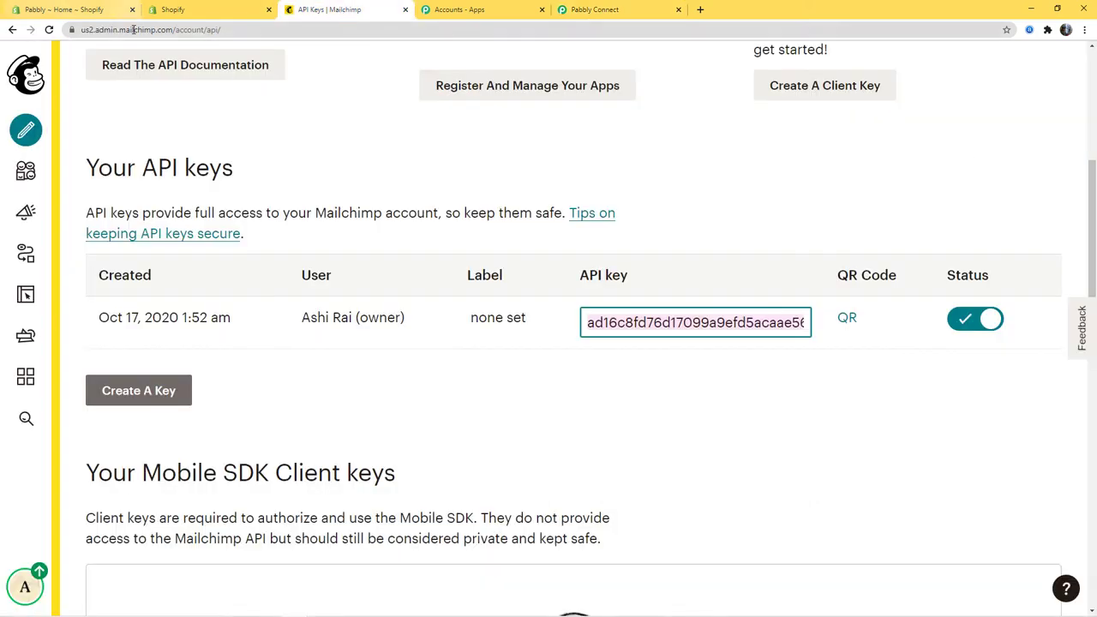
{"action": "left_click", "coordinate": [90, 30]}
{"action": "left_click", "coordinate": [90, 32]}
{"action": "left_click_drag", "start_coordinate": [107, 30], "coordinate": [119, 33]}
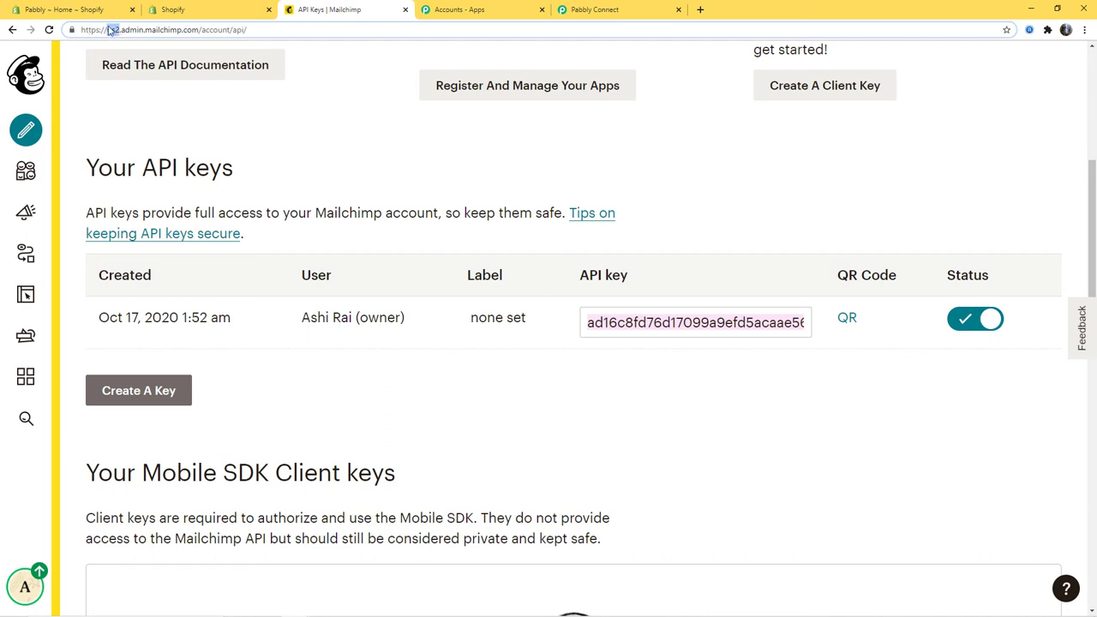
{"action": "left_click", "coordinate": [599, 10]}
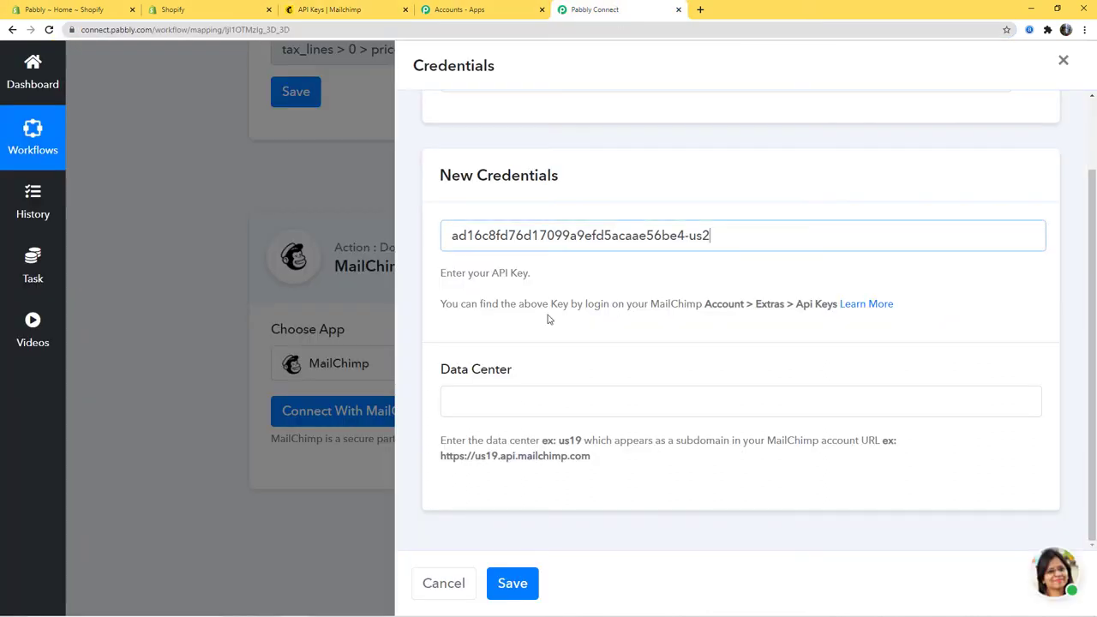
{"action": "right_click", "coordinate": [491, 394]}
{"action": "left_click", "coordinate": [533, 482]}
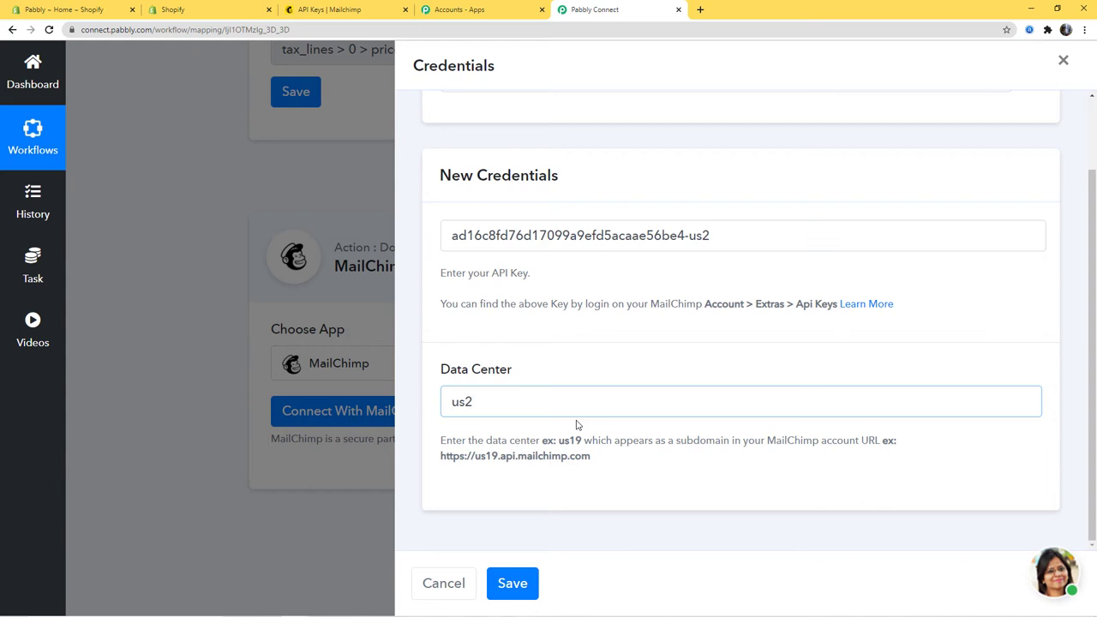
{"action": "left_click", "coordinate": [518, 582]}
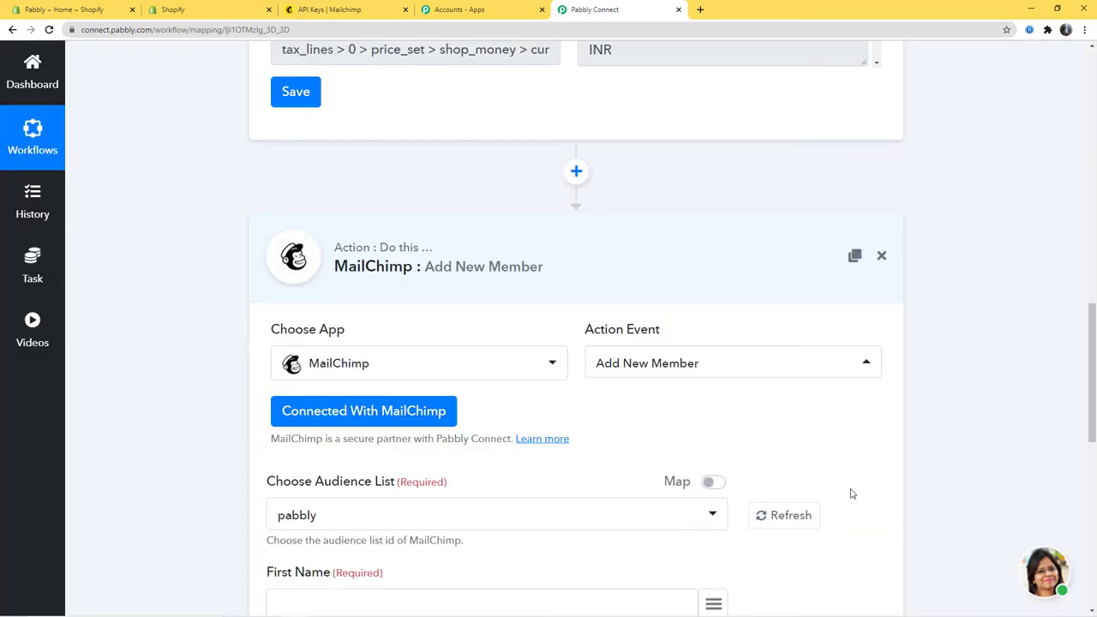
Scroll through the MailChimp action fields and captured Shopify order data, then return to Mailchimp.
{"action": "scroll", "coordinate": [1017, 421], "scroll_direction": "down", "scroll_amount": 5}
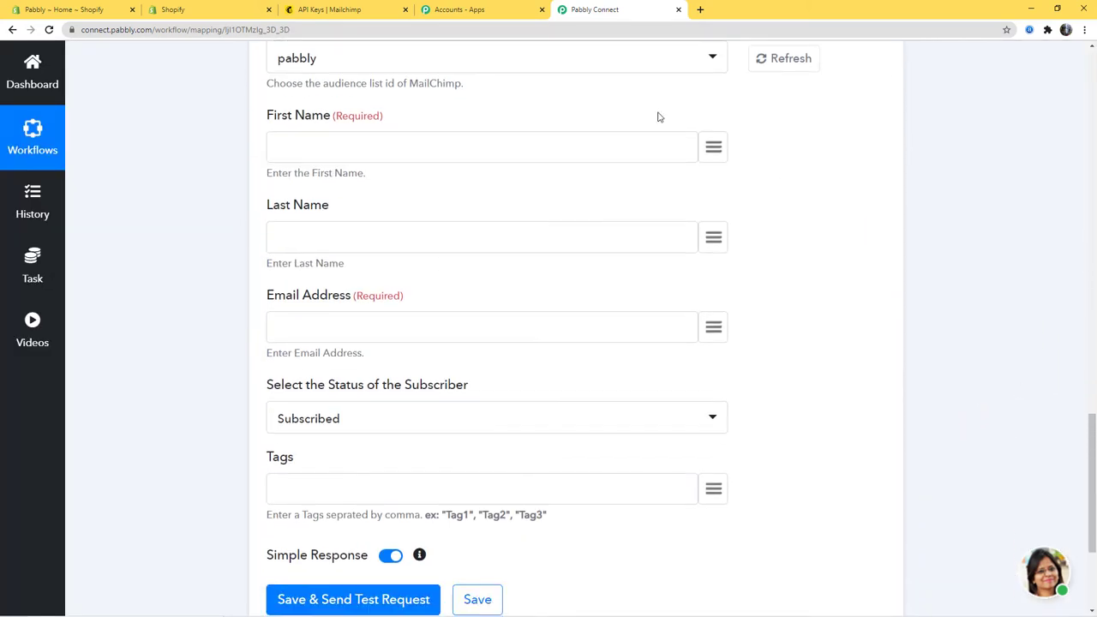
{"action": "scroll", "coordinate": [965, 440], "scroll_direction": "up", "scroll_amount": 2}
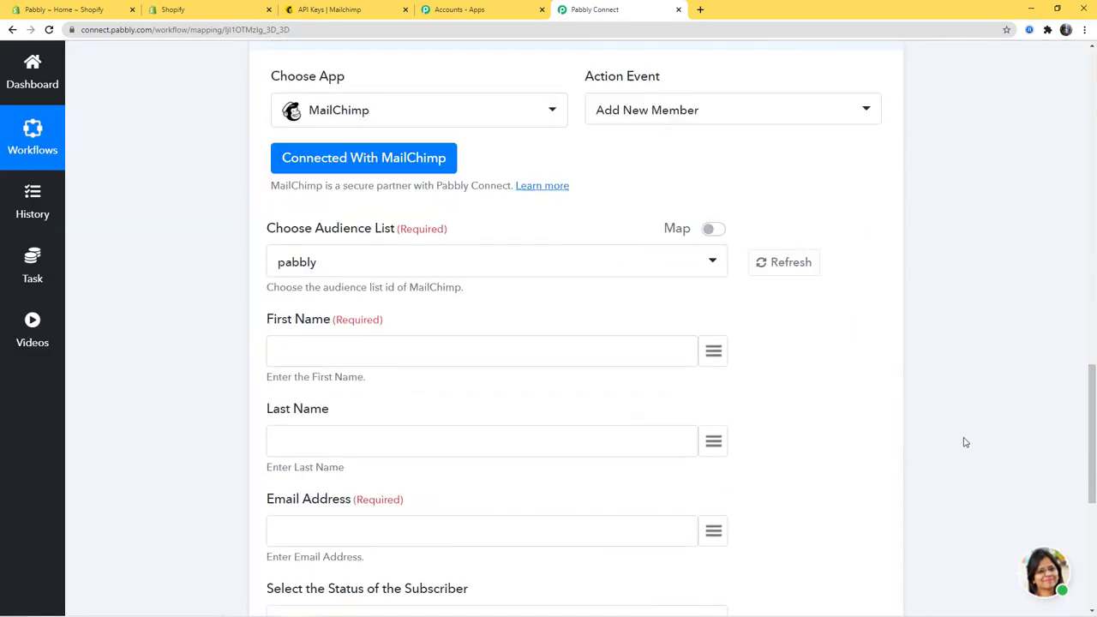
{"action": "scroll", "coordinate": [965, 440], "scroll_direction": "up", "scroll_amount": 10}
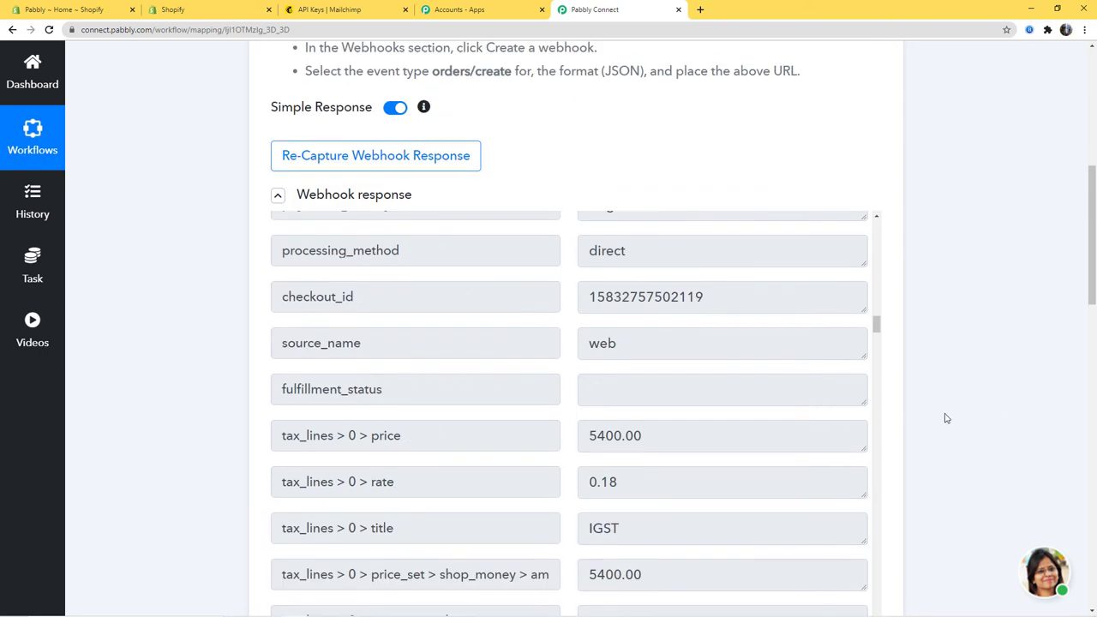
{"action": "scroll", "coordinate": [946, 418], "scroll_direction": "down", "scroll_amount": 5}
{"action": "scroll", "coordinate": [960, 417], "scroll_direction": "down", "scroll_amount": 4}
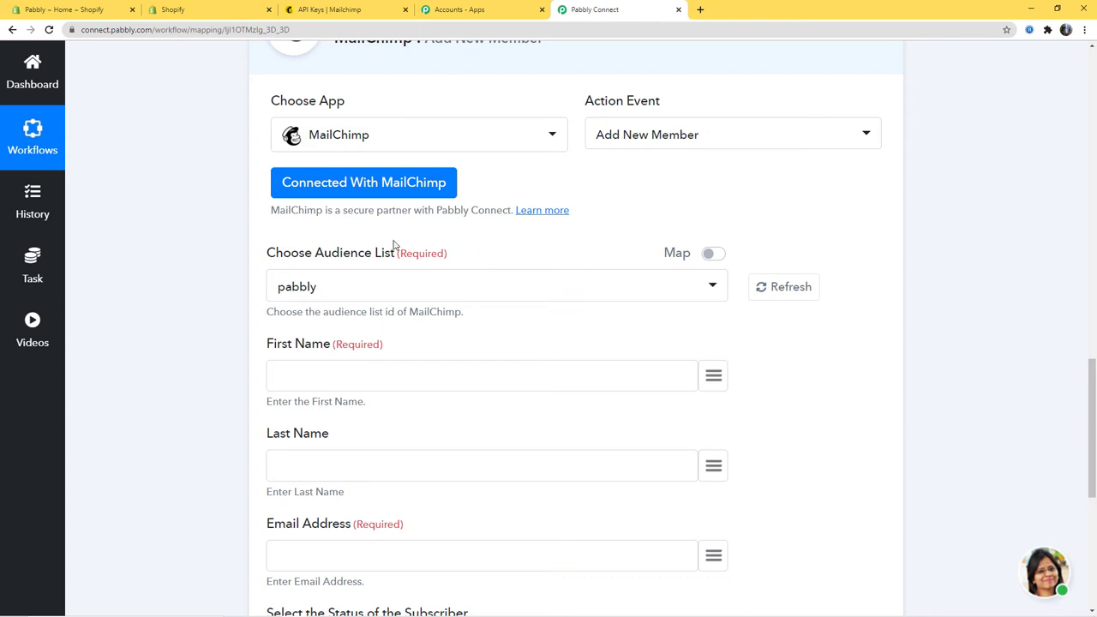
{"action": "left_click", "coordinate": [342, 12]}
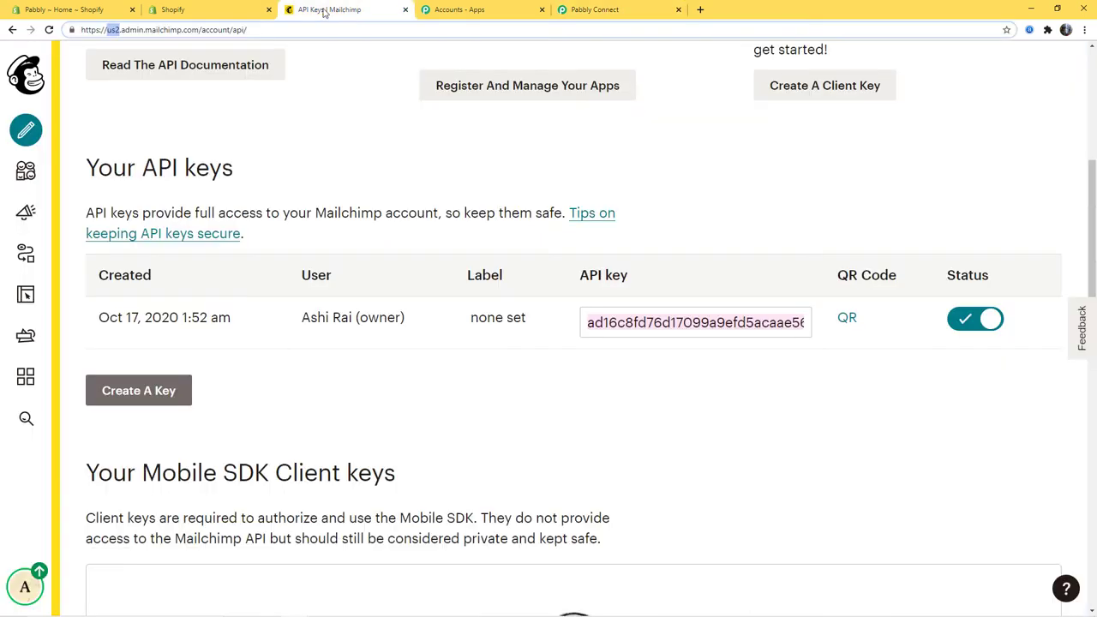
Check Mailchimp's audiences list shows pabbly as the only audience, with 19 contacts.
{"action": "left_click", "coordinate": [27, 173]}
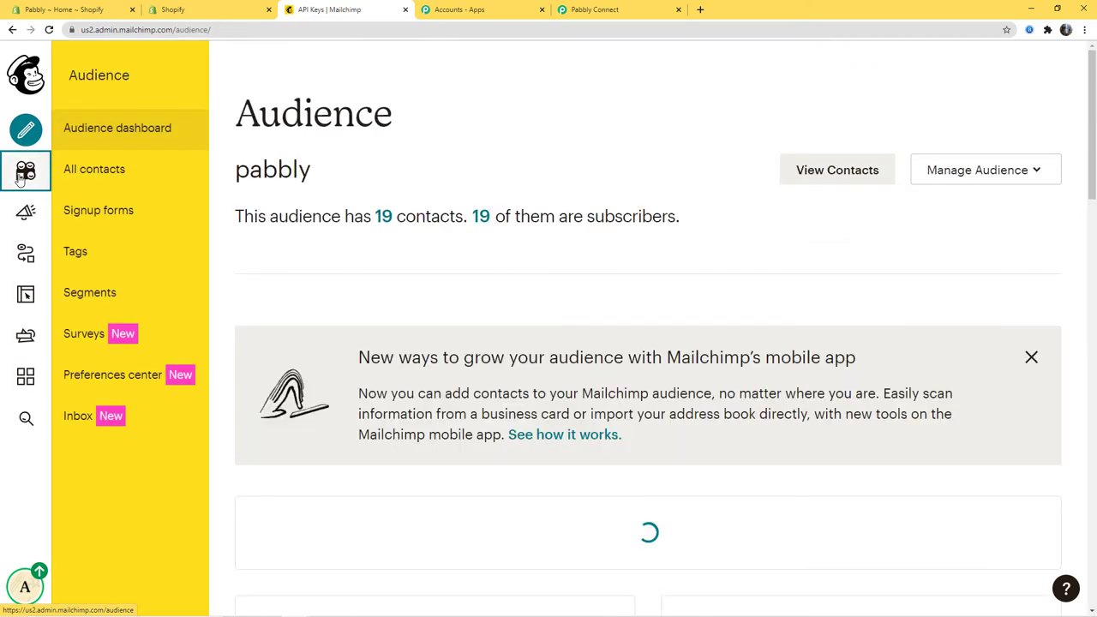
{"action": "left_click", "coordinate": [931, 171]}
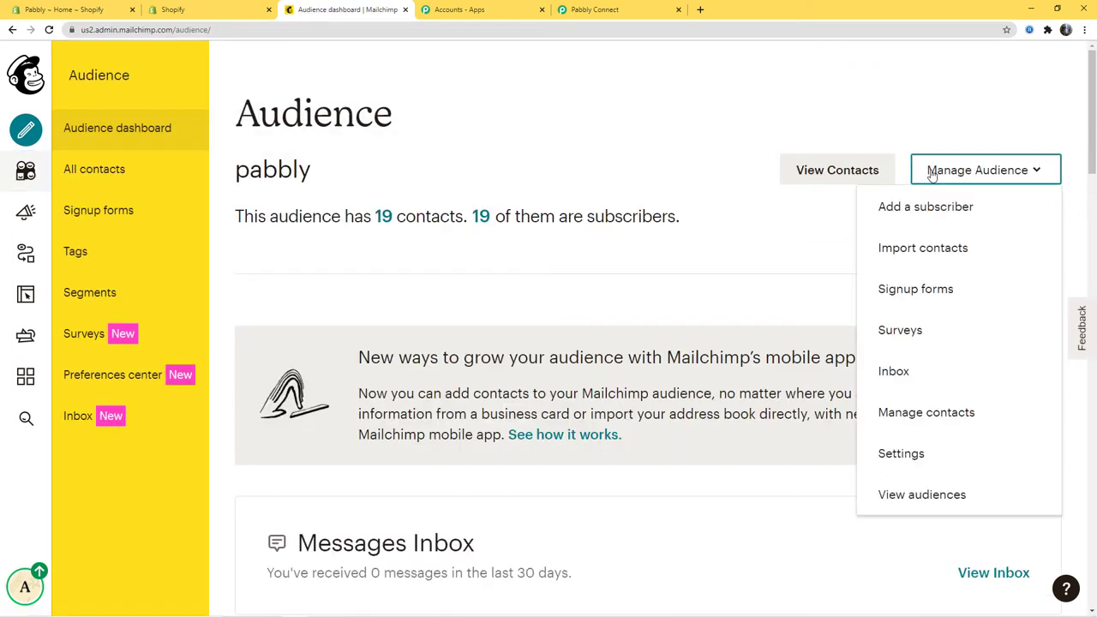
{"action": "left_click", "coordinate": [908, 507]}
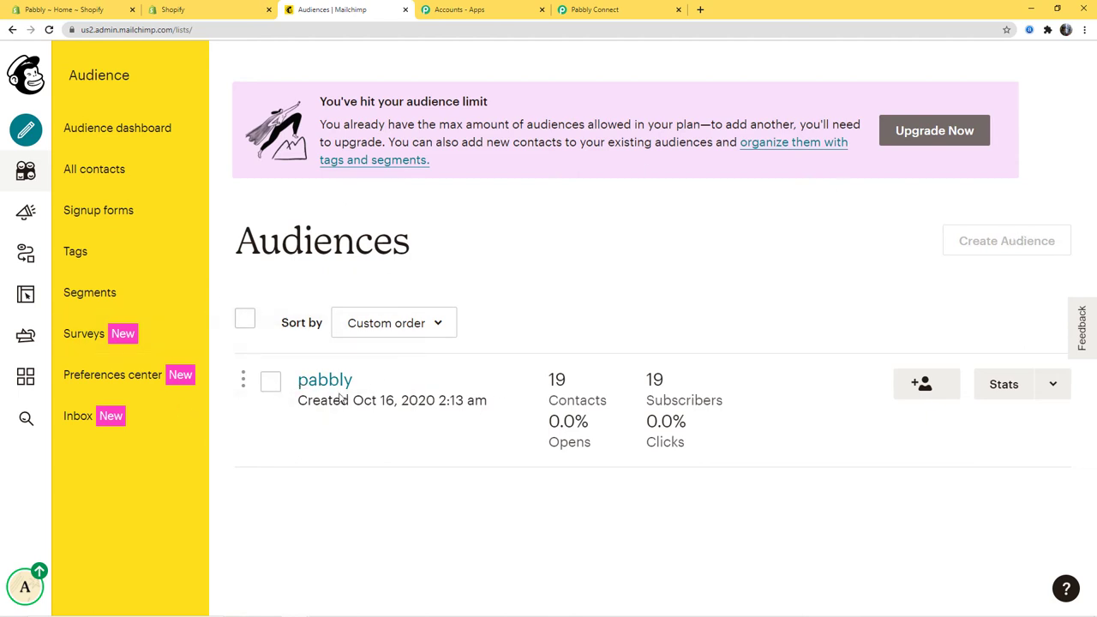
{"action": "left_click", "coordinate": [625, 12]}
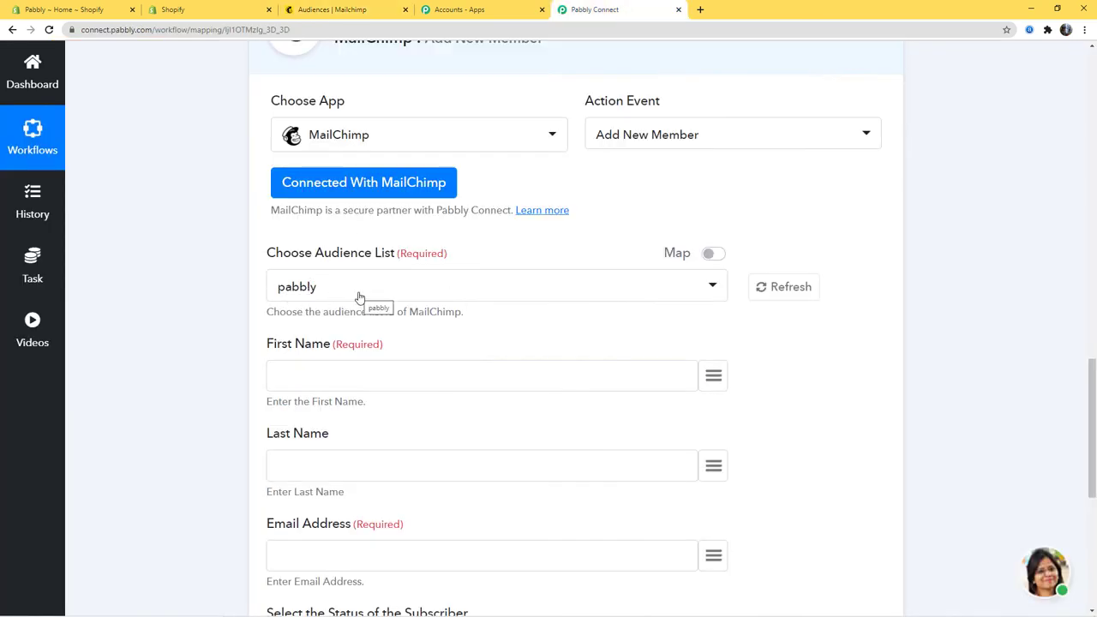
Keep the pabbly audience and map the billing first and last names into First Name and Last Name.
{"action": "left_click", "coordinate": [645, 289]}
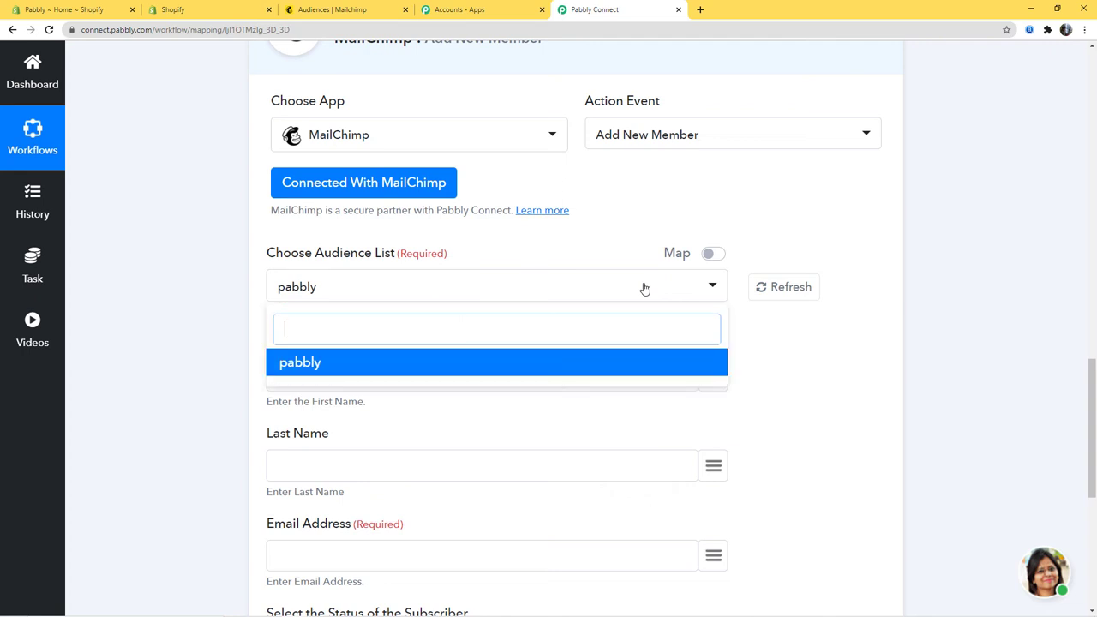
{"action": "left_click", "coordinate": [806, 362]}
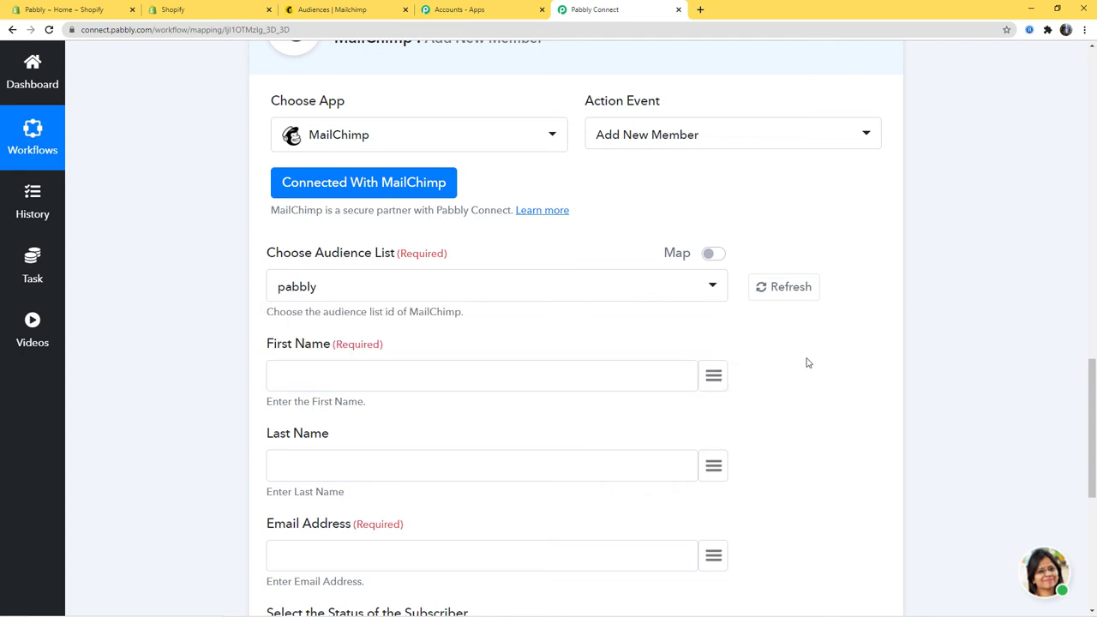
{"action": "left_click", "coordinate": [714, 376]}
{"action": "type", "text": "fir"}
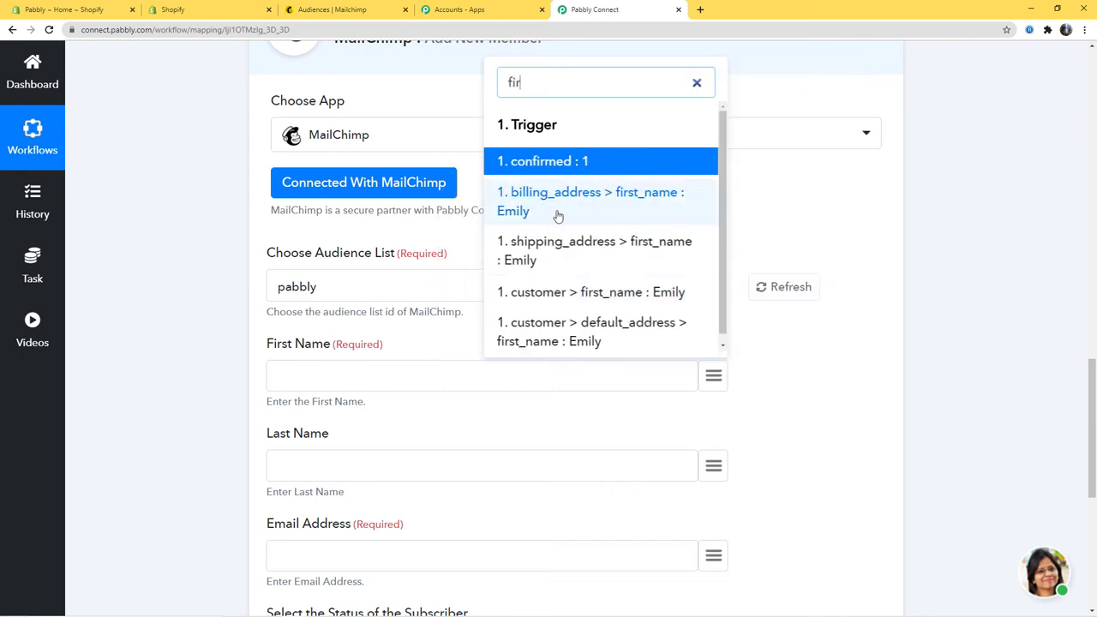
{"action": "left_click", "coordinate": [596, 214]}
{"action": "left_click", "coordinate": [714, 467]}
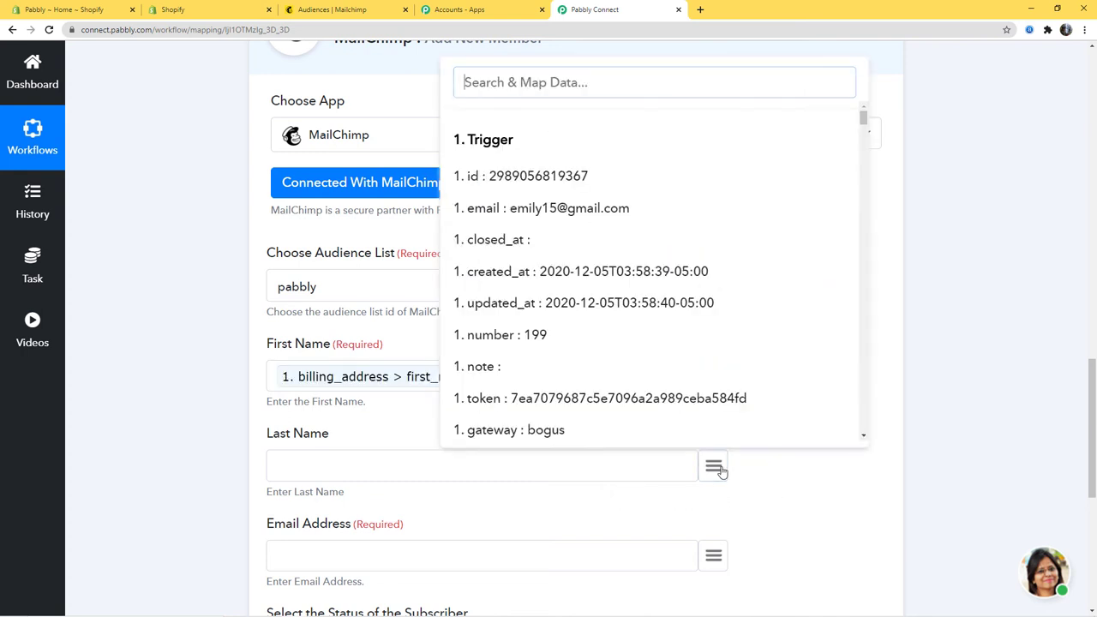
{"action": "type", "text": "last"}
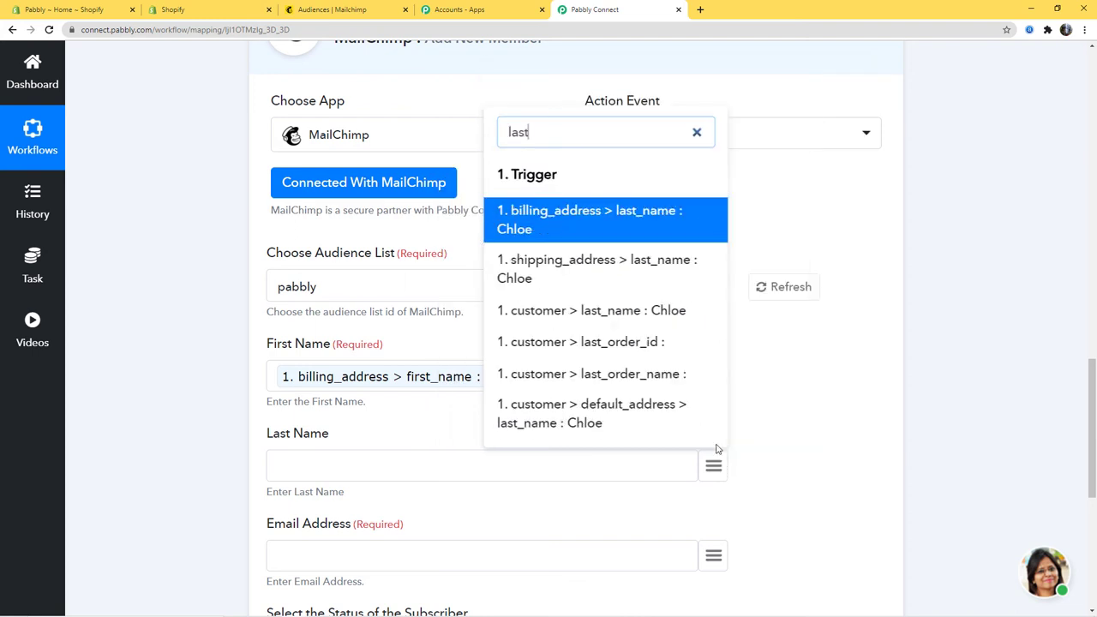
{"action": "left_click", "coordinate": [601, 221]}
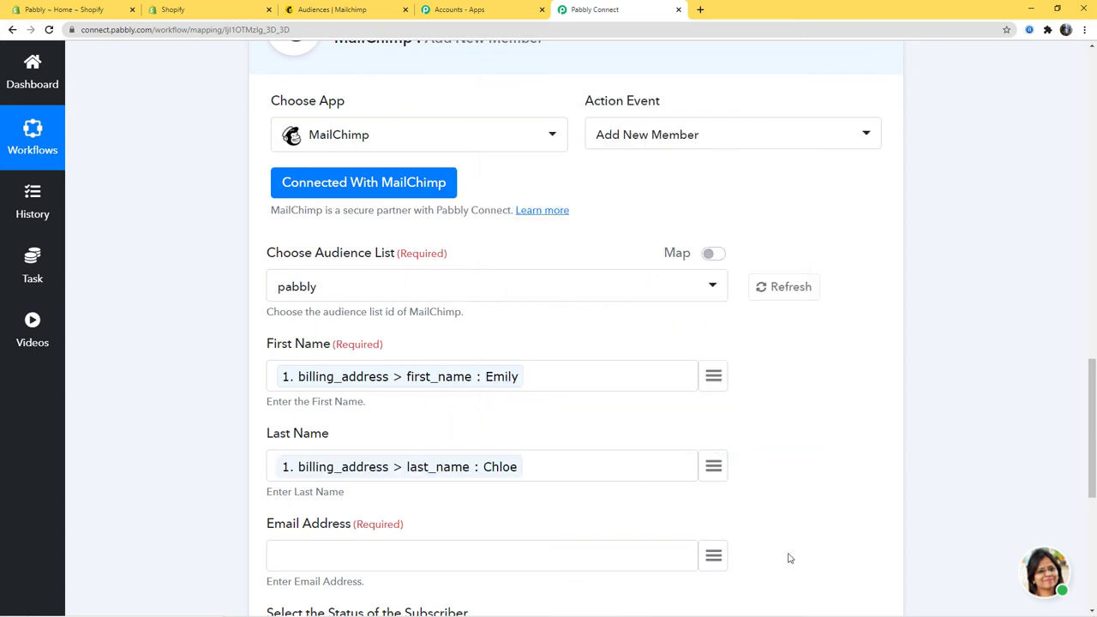
Map the order's email into Email Address and set Subscriber Status to Subscribed.
{"action": "scroll", "coordinate": [794, 471], "scroll_direction": "down", "scroll_amount": 2}
{"action": "left_click", "coordinate": [710, 388]}
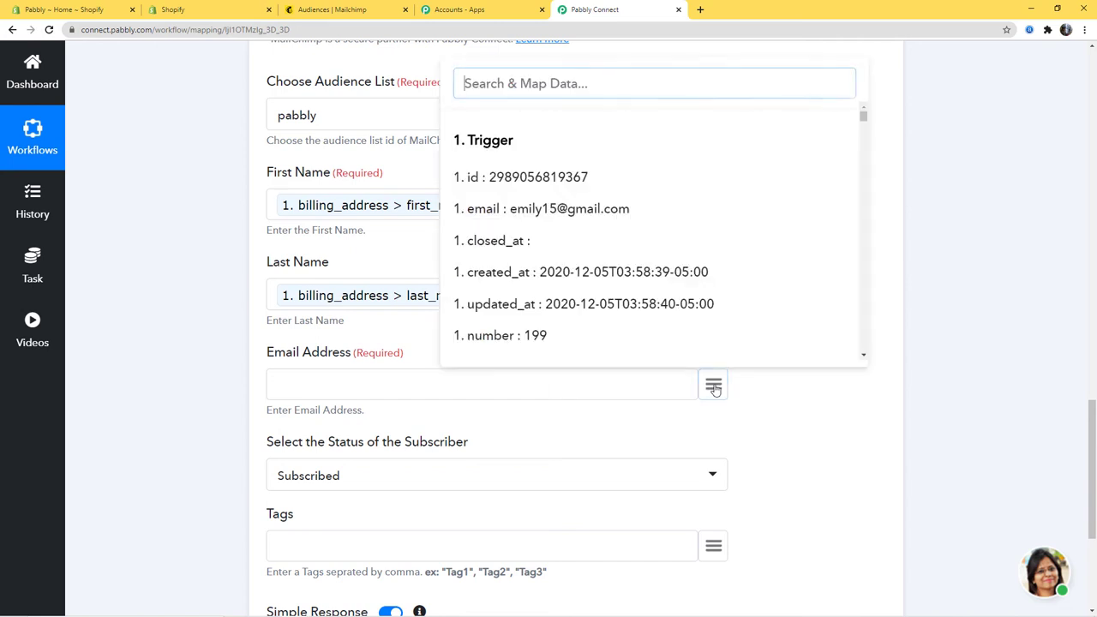
{"action": "type", "text": "ema"}
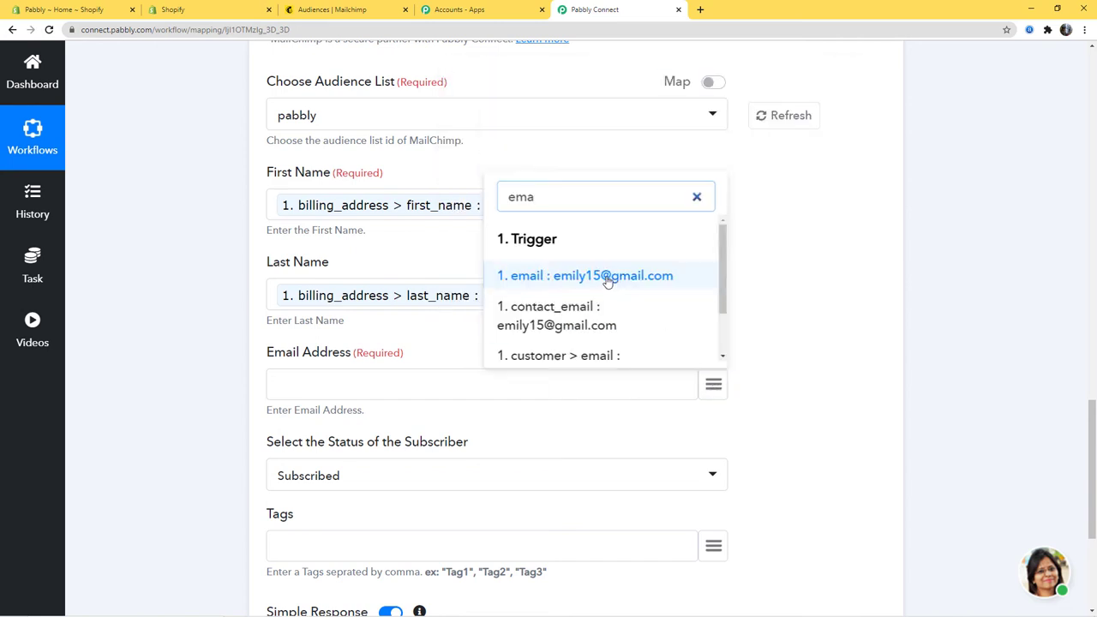
{"action": "left_click", "coordinate": [608, 277]}
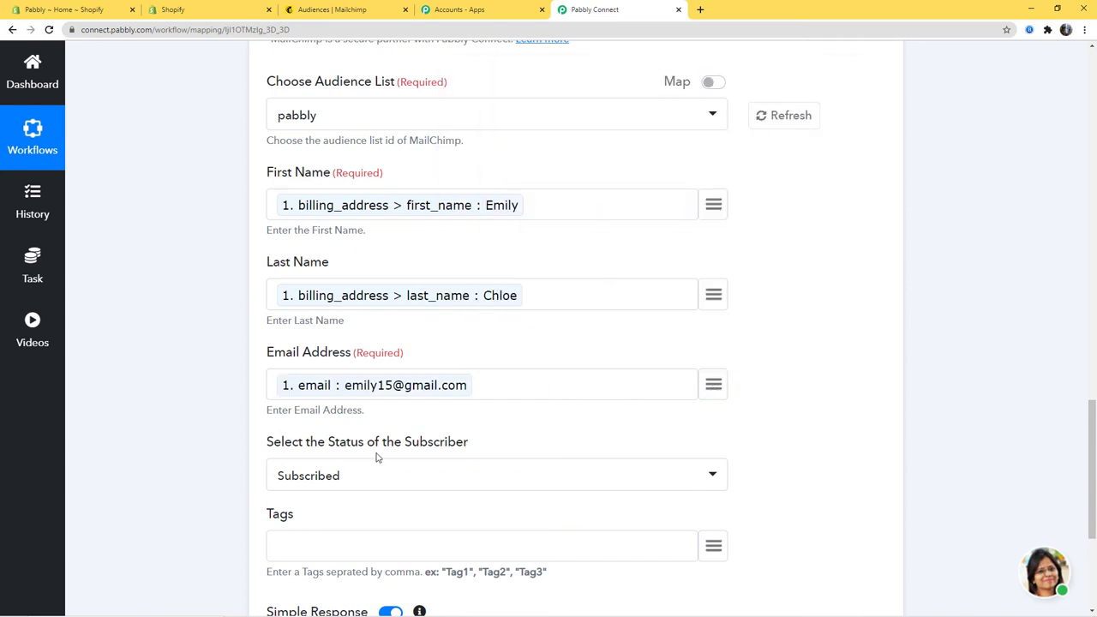
{"action": "left_click", "coordinate": [437, 474]}
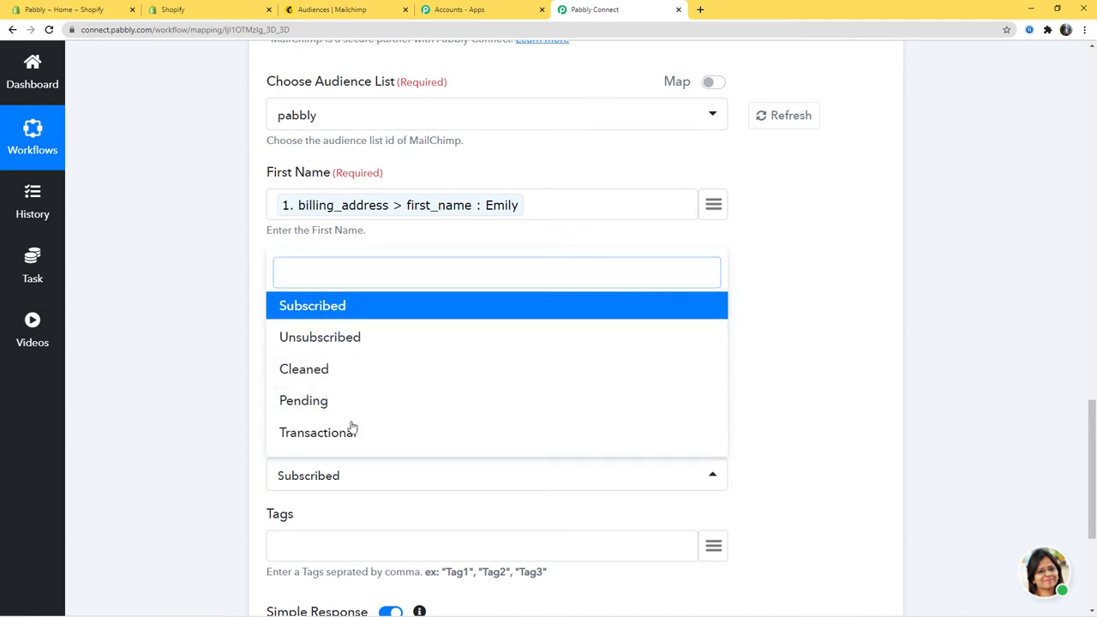
{"action": "left_click", "coordinate": [324, 308]}
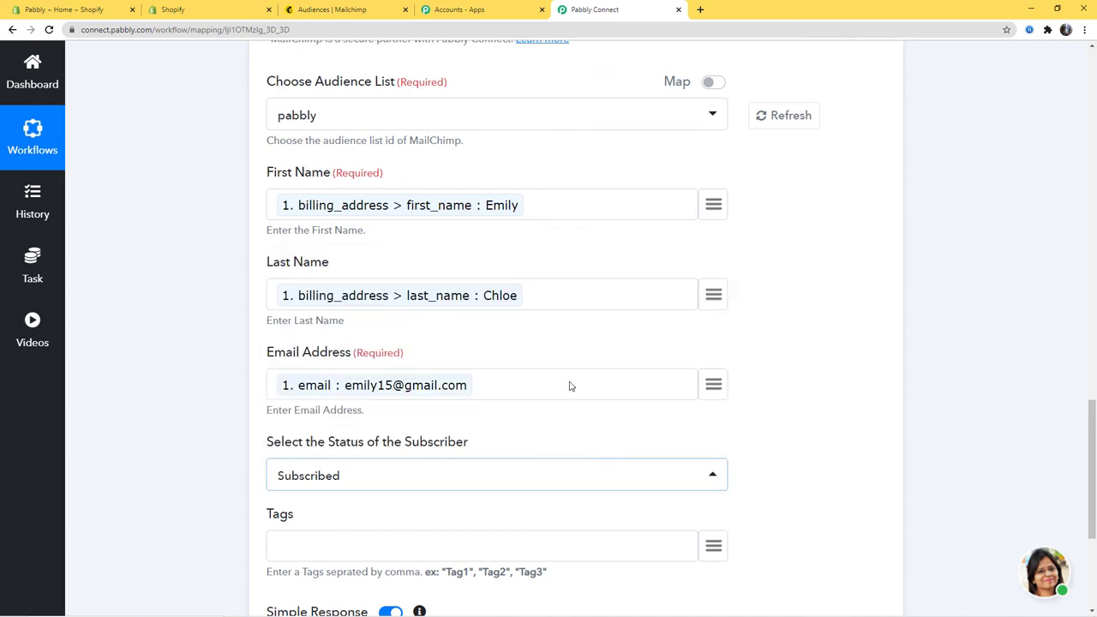
{"action": "scroll", "coordinate": [776, 485], "scroll_direction": "down", "scroll_amount": 3}
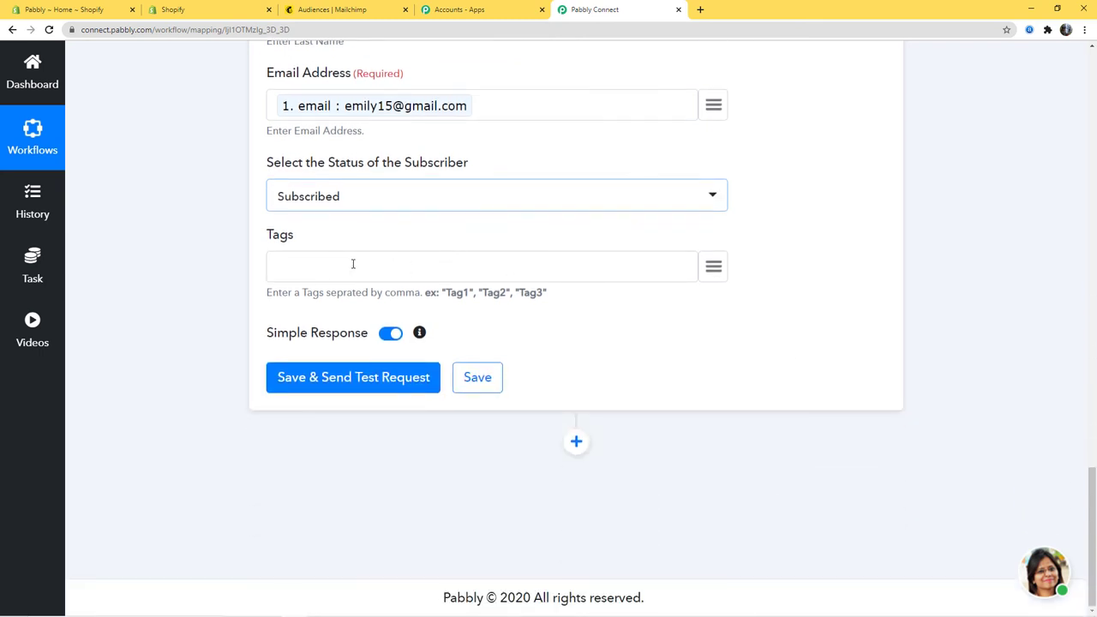
{"action": "left_click", "coordinate": [351, 263]}
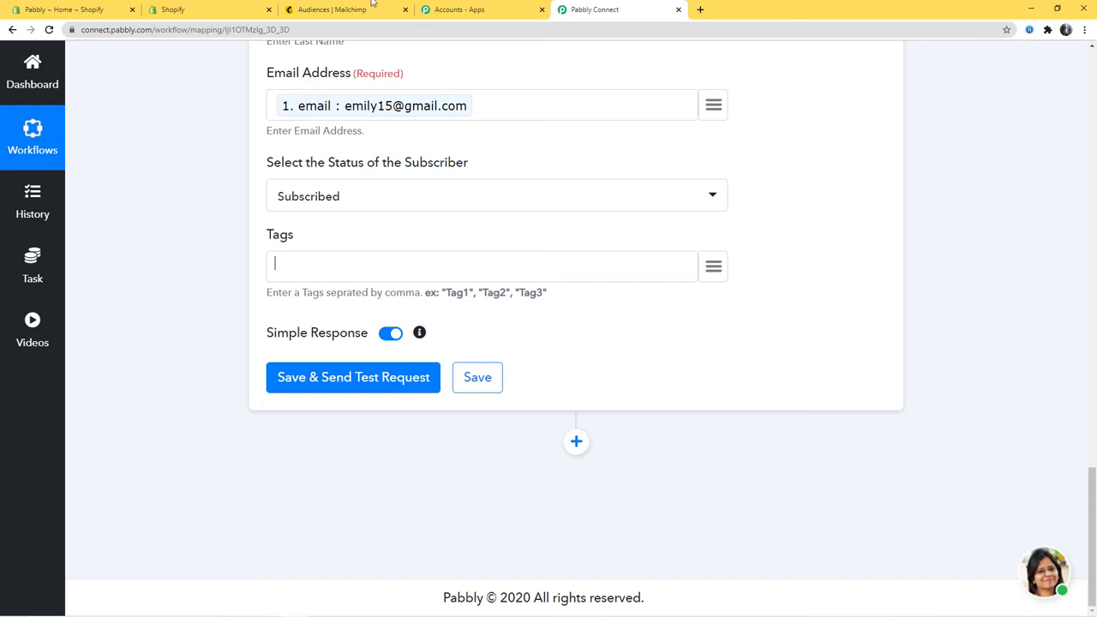
{"action": "left_click", "coordinate": [338, 11]}
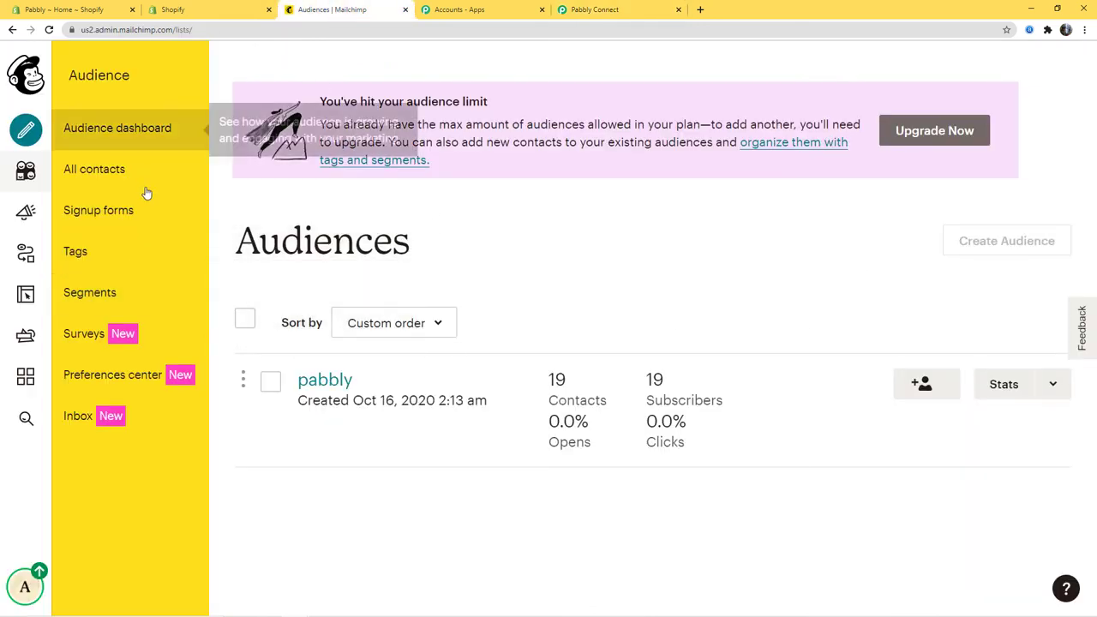
Create a Mailchimp audience tag named 'Shopify Order' on the Tags page.
{"action": "left_click", "coordinate": [76, 257]}
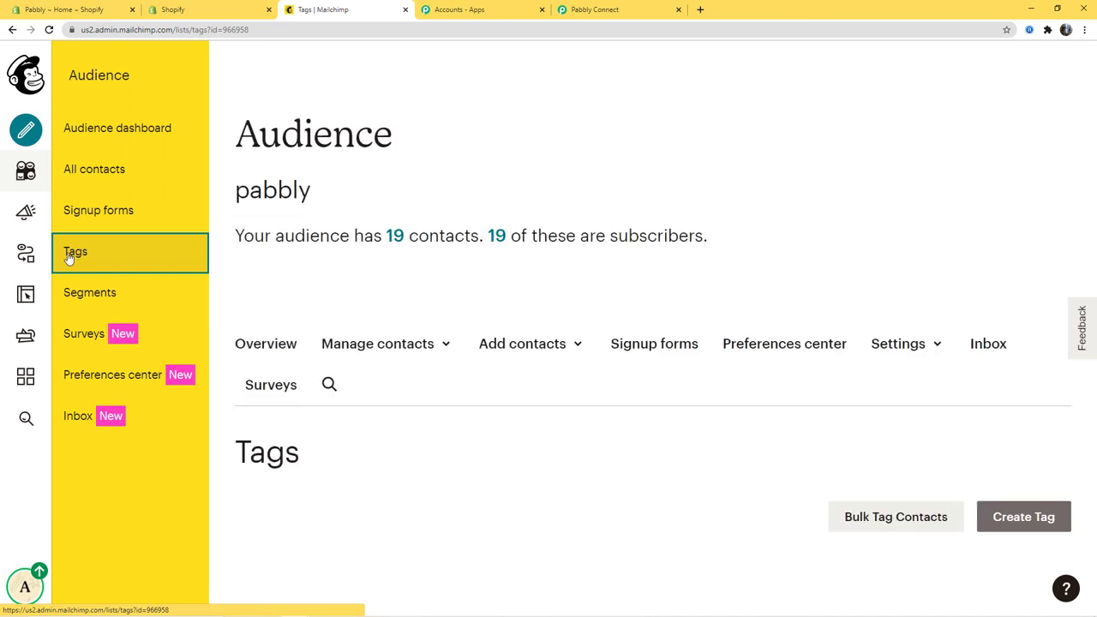
{"action": "scroll", "coordinate": [359, 272], "scroll_direction": "down", "scroll_amount": 4}
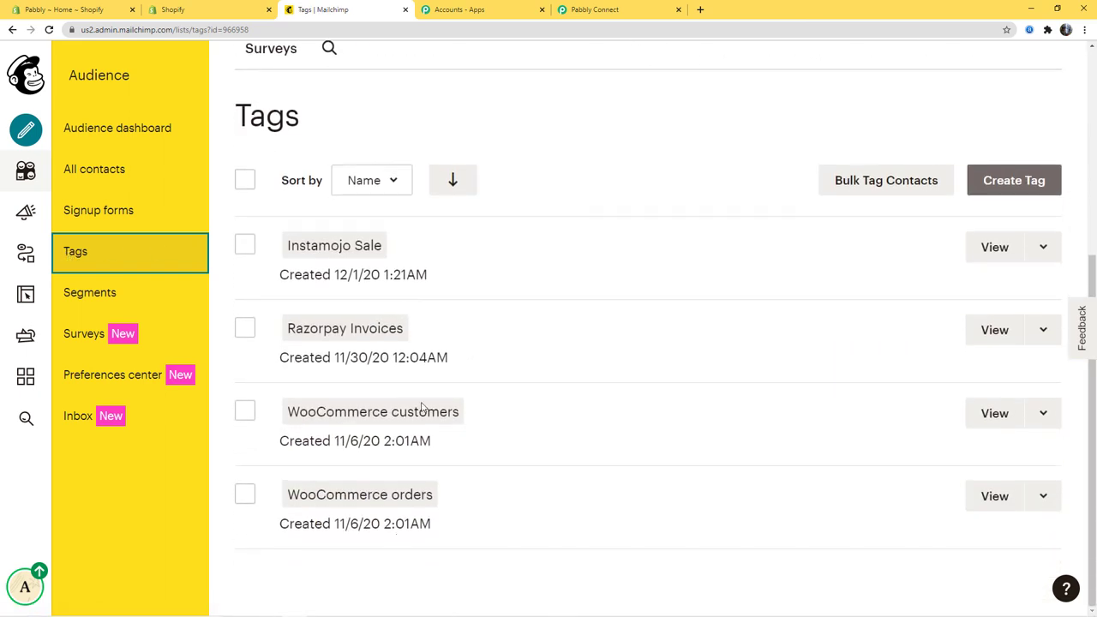
{"action": "left_click", "coordinate": [1022, 186]}
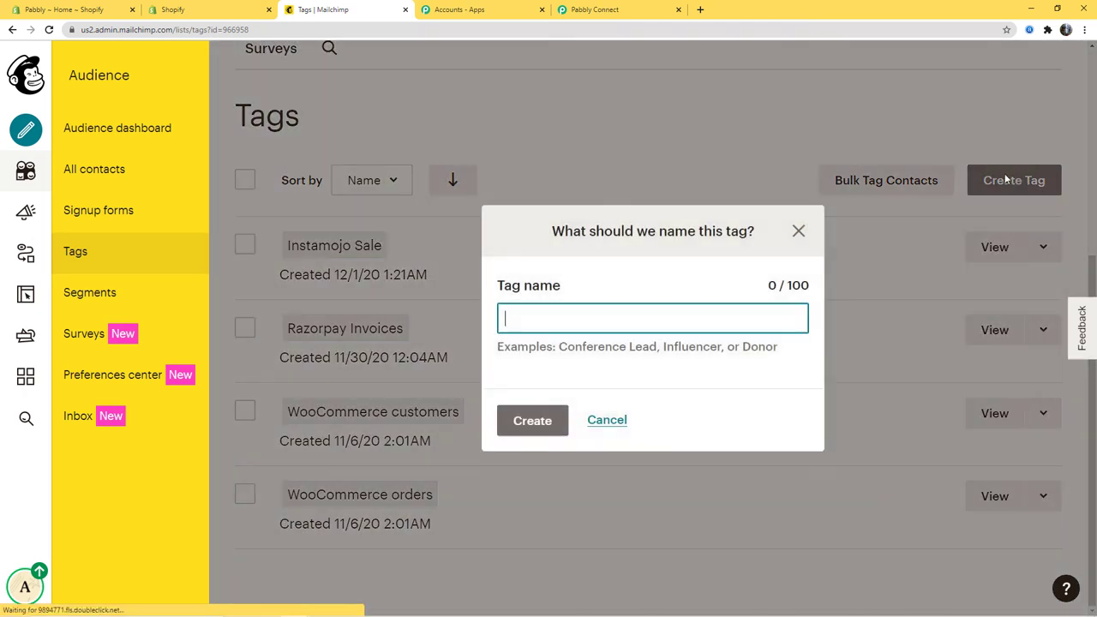
{"action": "left_click", "coordinate": [563, 317]}
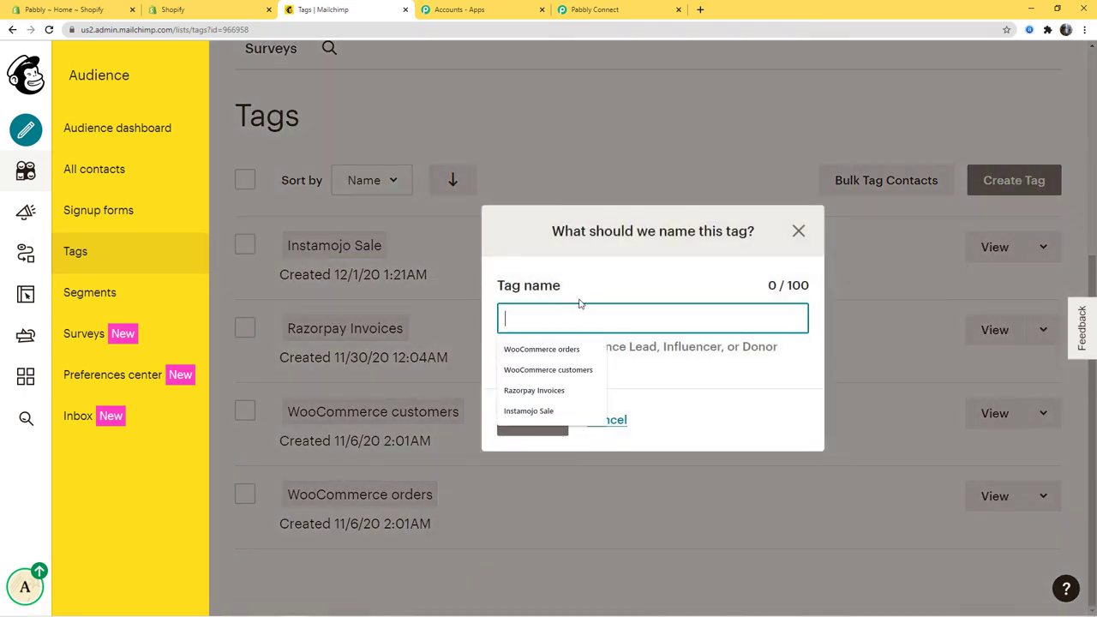
{"action": "type", "text": "Shopif"}
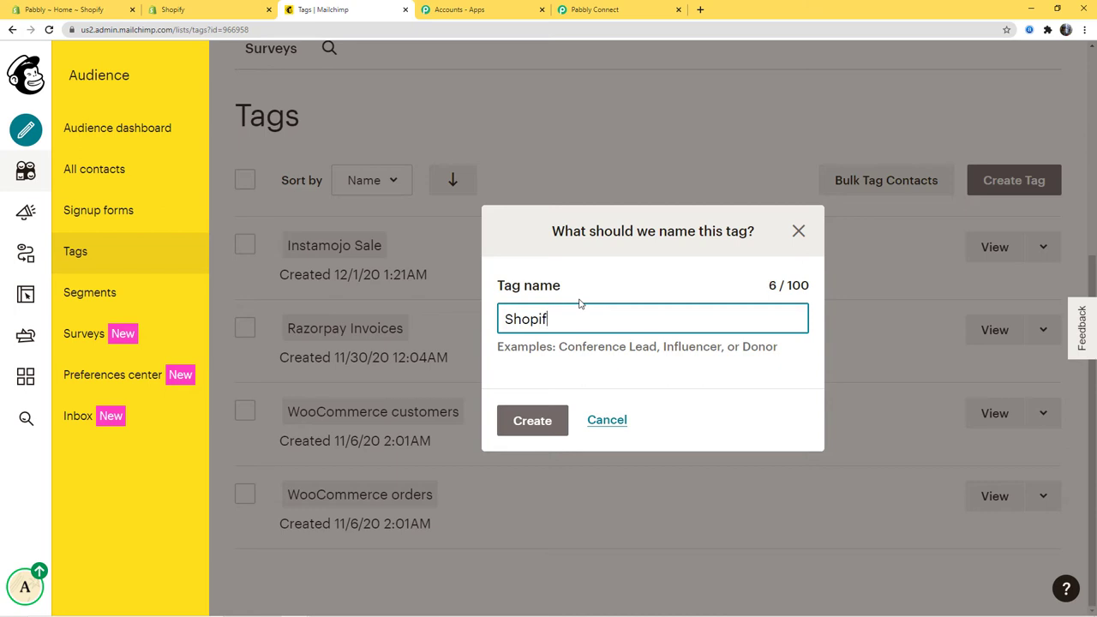
{"action": "type", "text": "y Order"}
{"action": "left_click", "coordinate": [538, 421]}
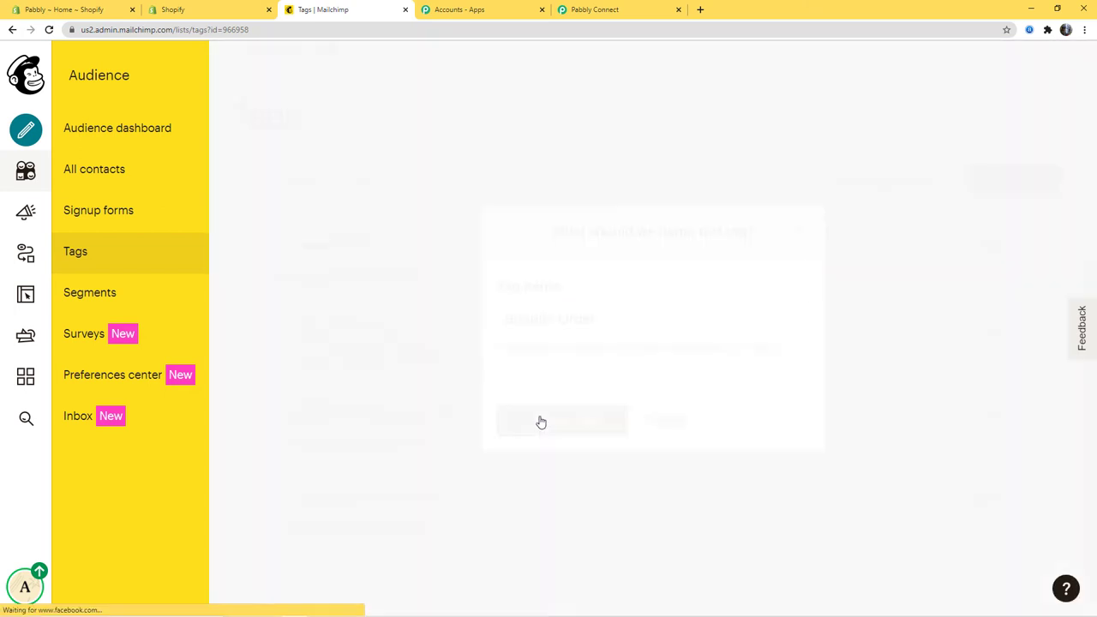
{"action": "scroll", "coordinate": [515, 389], "scroll_direction": "down", "scroll_amount": 2}
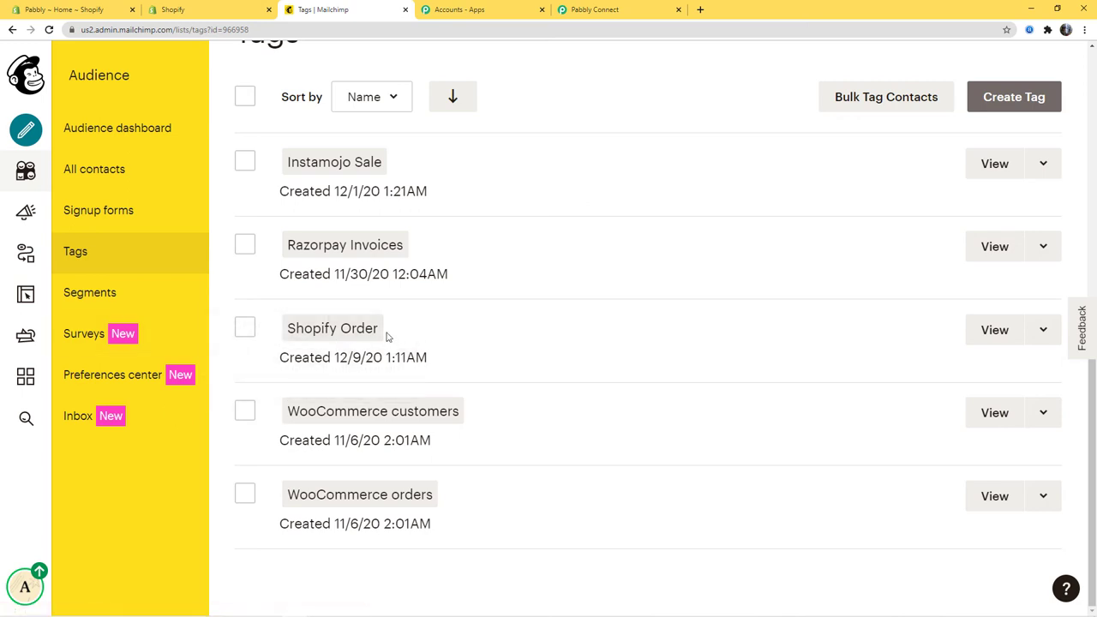
{"action": "left_click", "coordinate": [610, 11]}
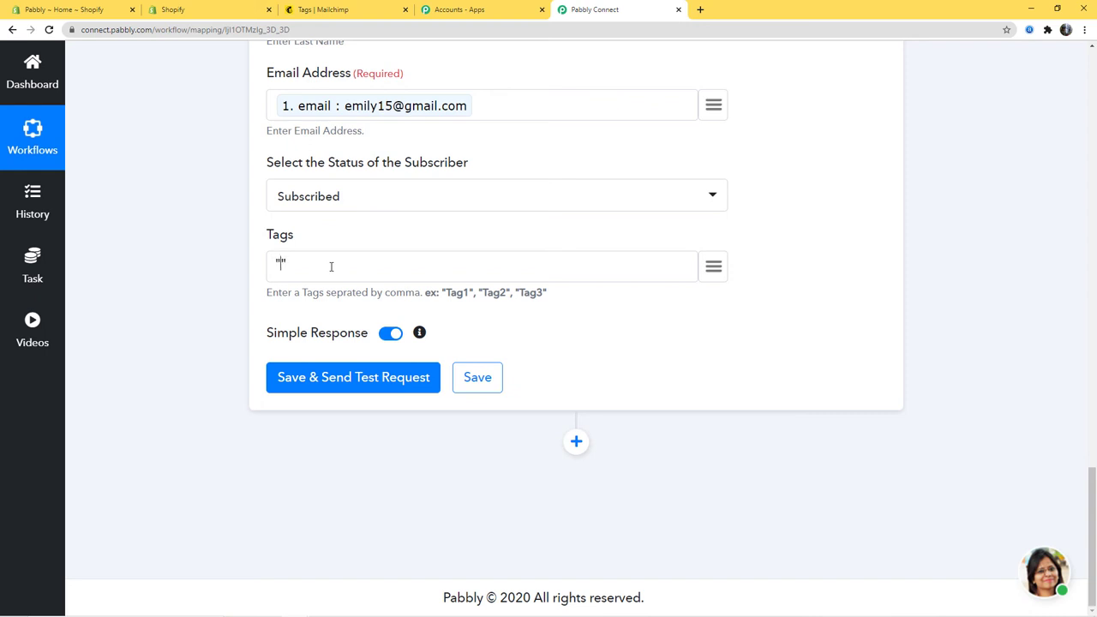
Complete the Tags field of the Mailchimp member action so it reads "Shopify Order".
{"action": "type", "text": "opify Order\""}
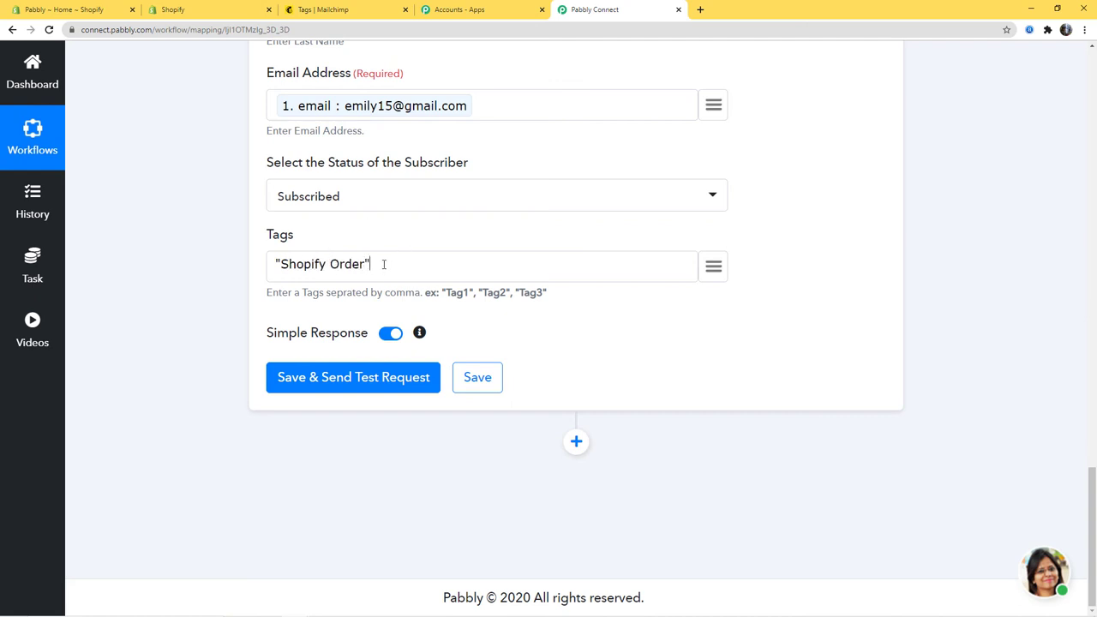
{"action": "type", "text": ","}
{"action": "scroll", "coordinate": [757, 318], "scroll_direction": "up", "scroll_amount": 4}
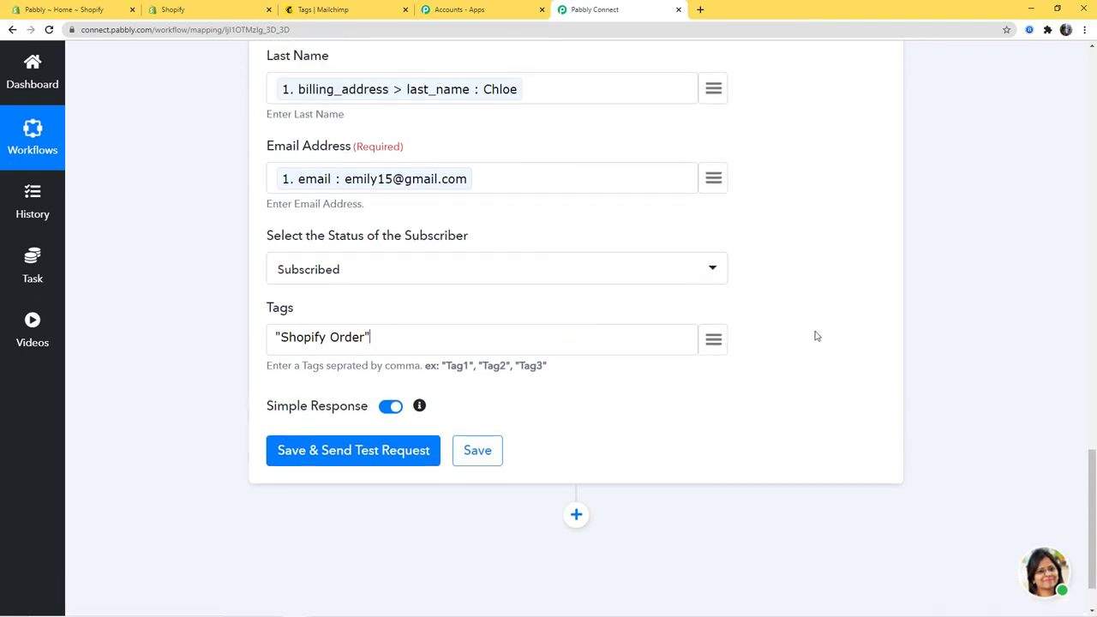
{"action": "scroll", "coordinate": [815, 320], "scroll_direction": "down", "scroll_amount": 3}
{"action": "scroll", "coordinate": [813, 323], "scroll_direction": "down", "scroll_amount": 1}
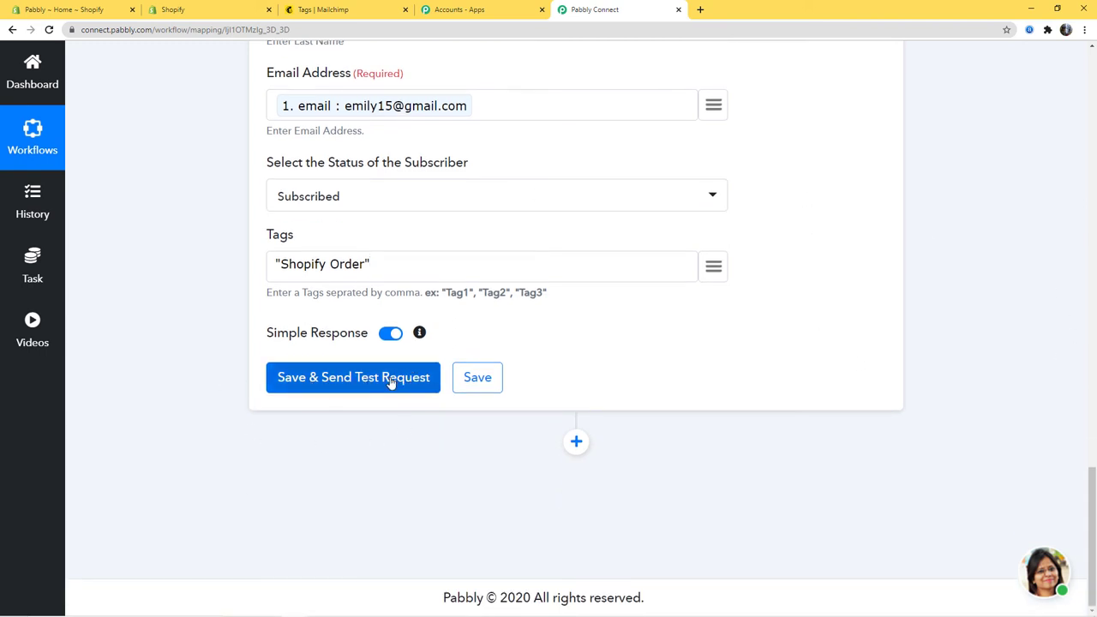
Send a test subscriber to Mailchimp and save the action after the successful response.
{"action": "left_click", "coordinate": [389, 377]}
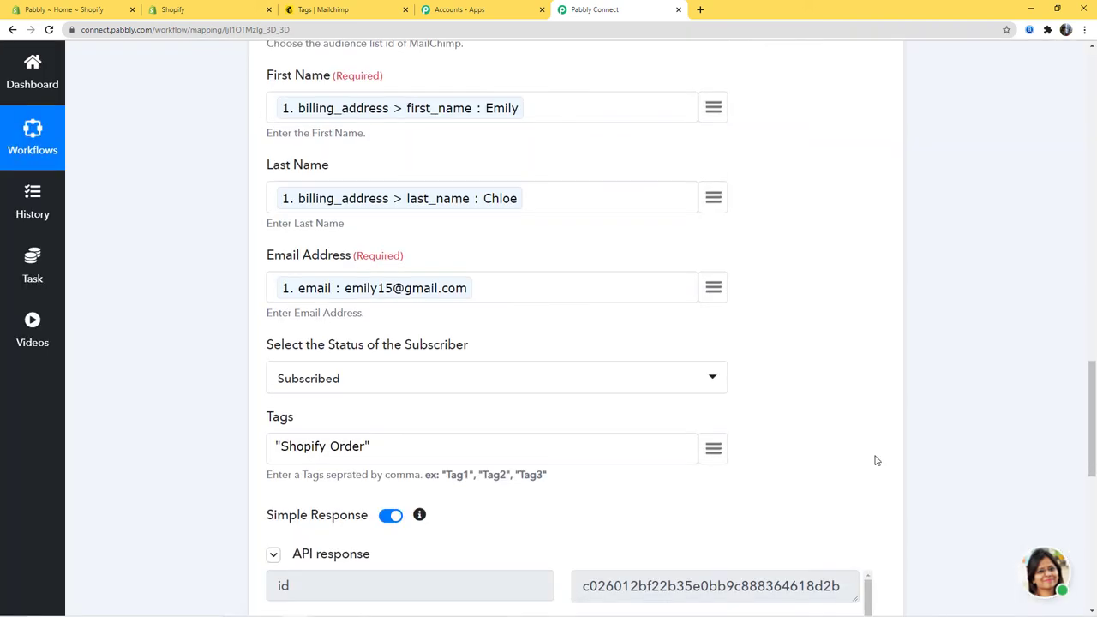
{"action": "scroll", "coordinate": [875, 456], "scroll_direction": "down", "scroll_amount": 3}
{"action": "scroll", "coordinate": [1011, 367], "scroll_direction": "down", "scroll_amount": 1}
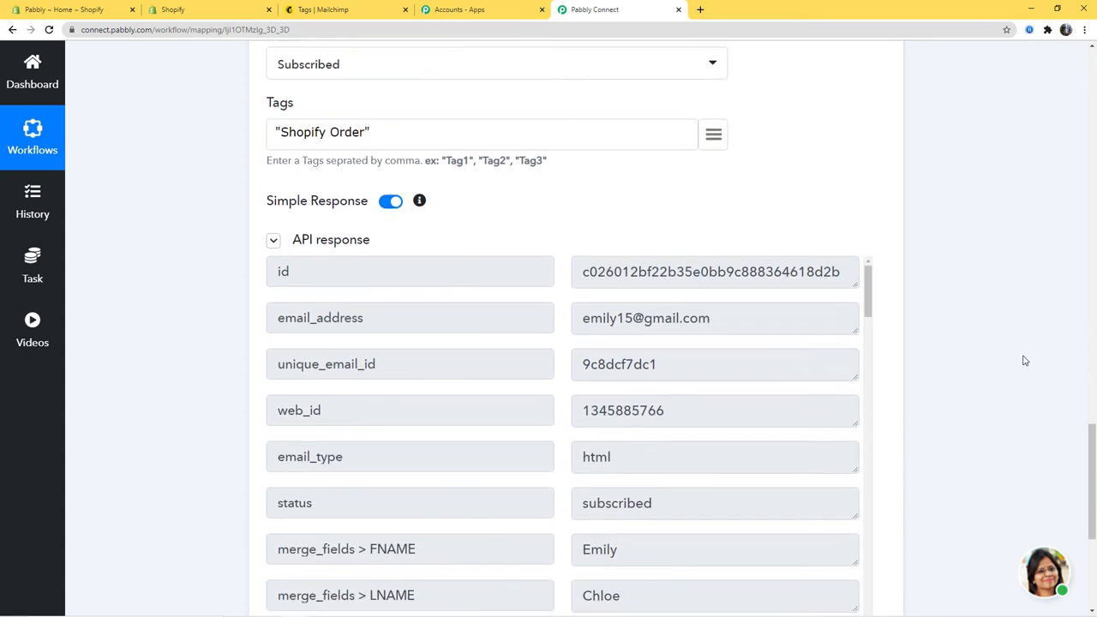
{"action": "scroll", "coordinate": [1025, 361], "scroll_direction": "down", "scroll_amount": 2}
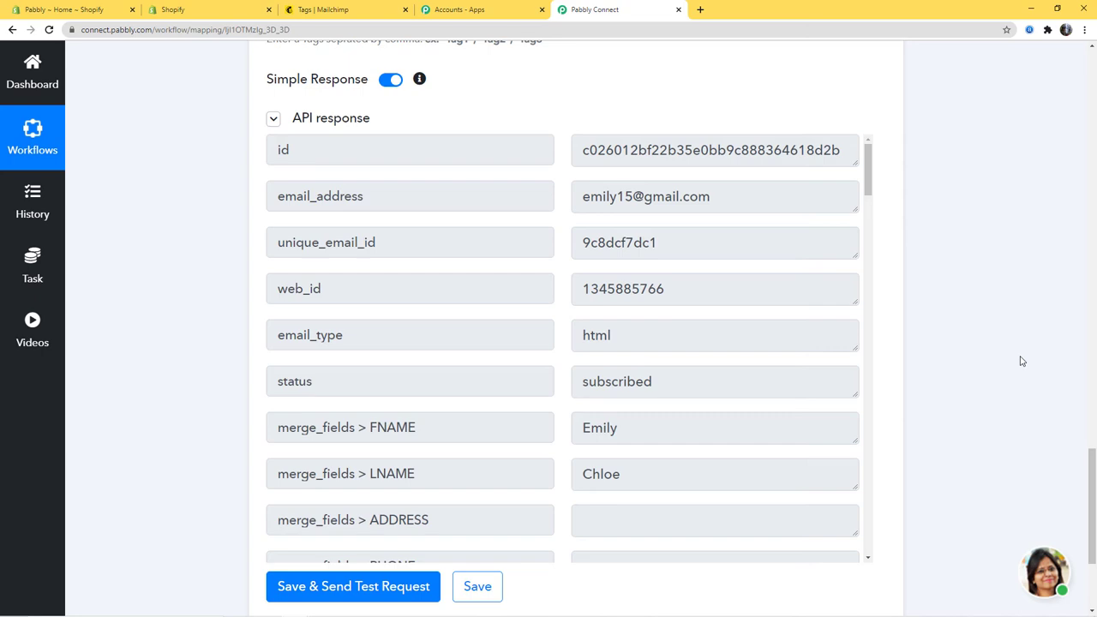
{"action": "scroll", "coordinate": [1021, 361], "scroll_direction": "down", "scroll_amount": 1}
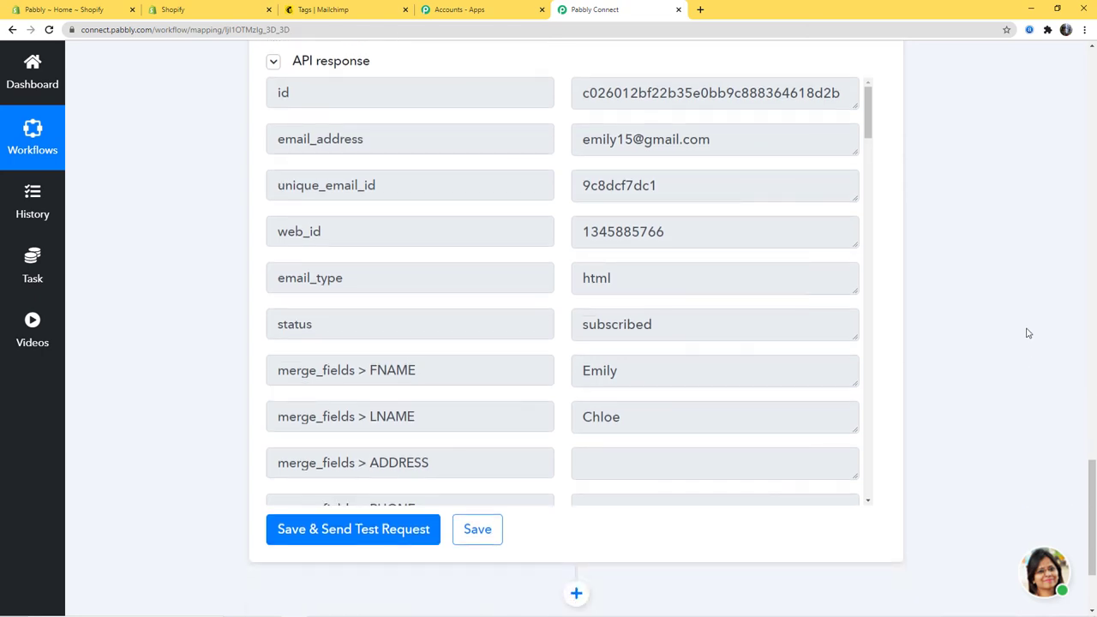
{"action": "left_click", "coordinate": [489, 525]}
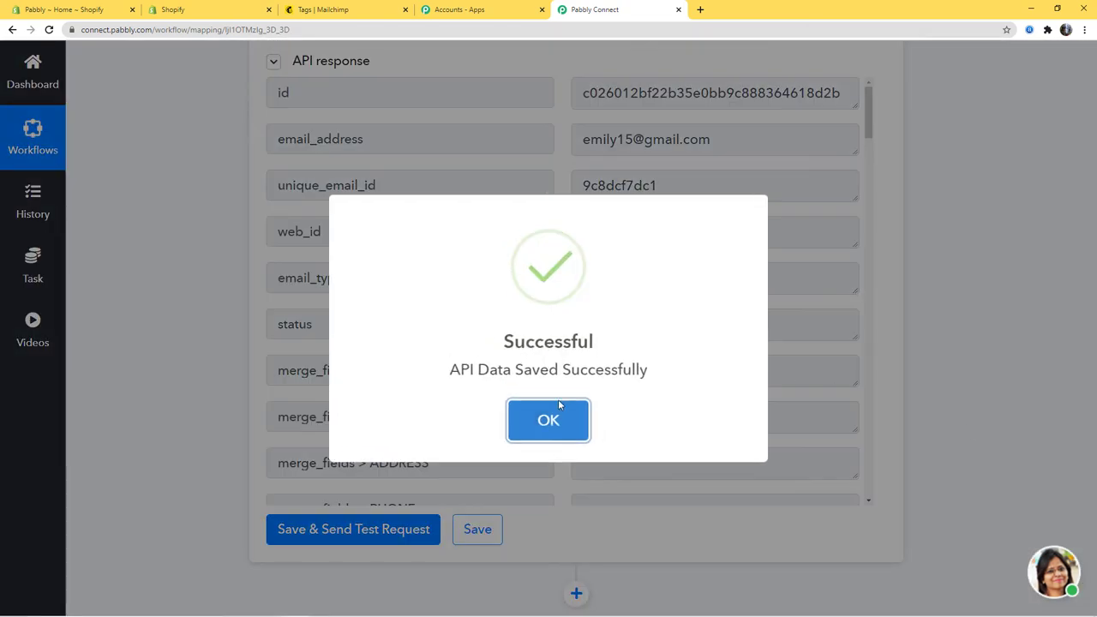
{"action": "left_click", "coordinate": [557, 410]}
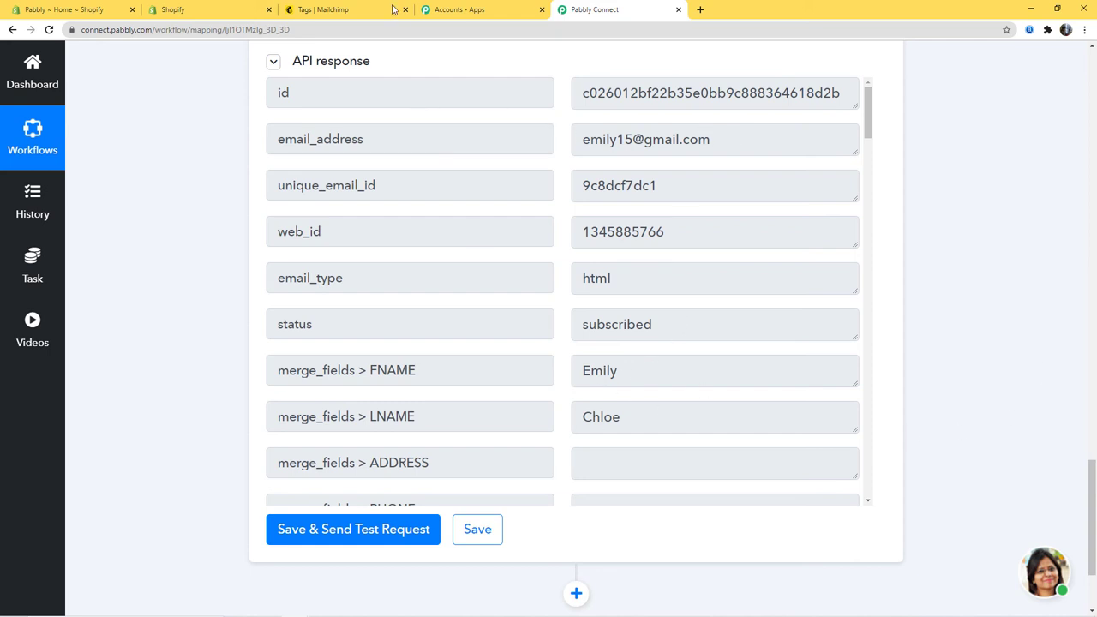
{"action": "left_click", "coordinate": [345, 12]}
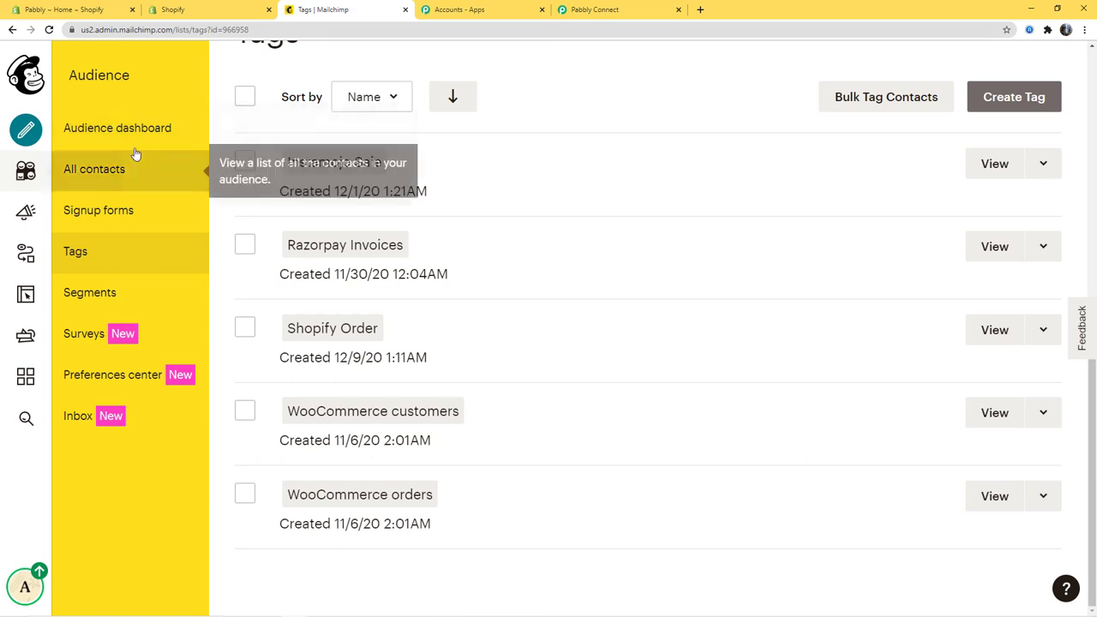
Verify the test subscriber appears in All contacts tagged Shopify Order, 20 contacts total.
{"action": "left_click", "coordinate": [93, 176]}
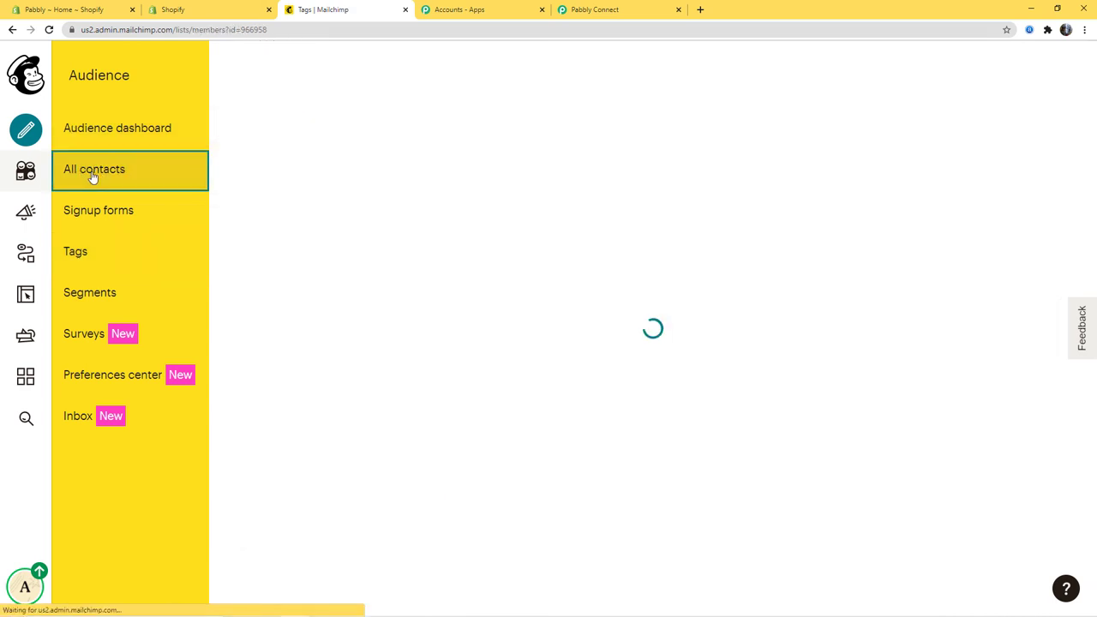
{"action": "scroll", "coordinate": [763, 296], "scroll_direction": "down", "scroll_amount": 5}
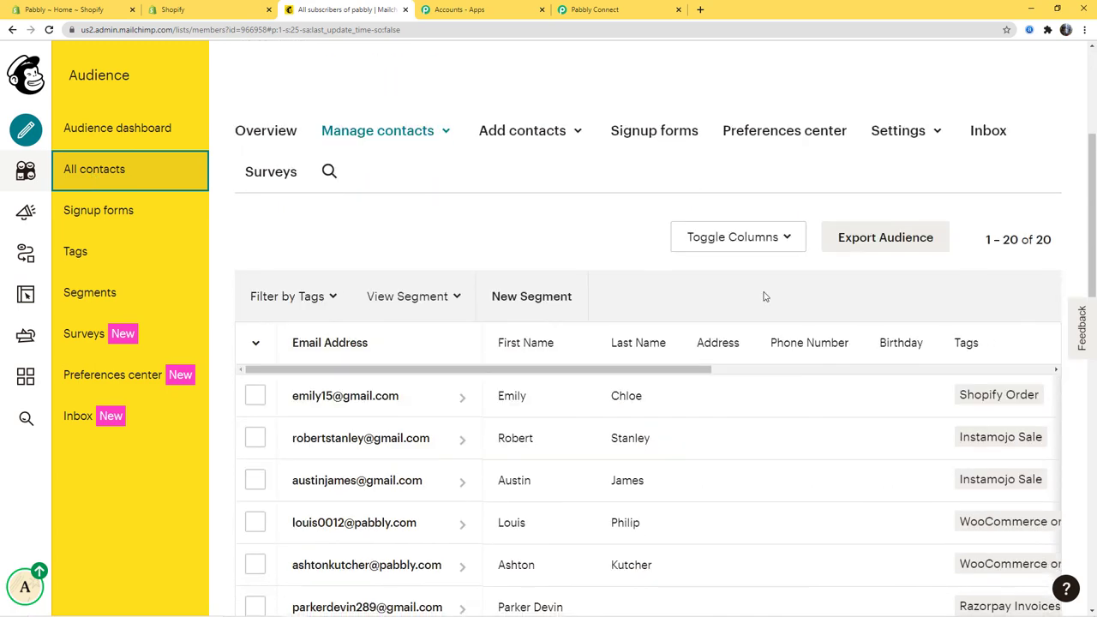
{"action": "left_click", "coordinate": [443, 238]}
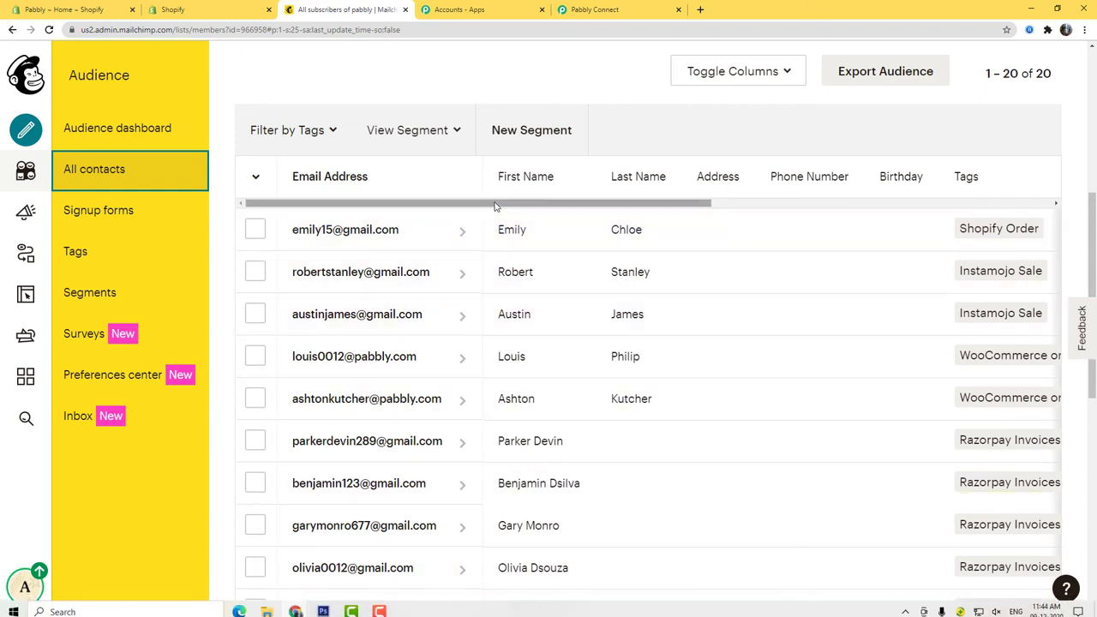
{"action": "left_click_drag", "start_coordinate": [516, 203], "coordinate": [697, 221]}
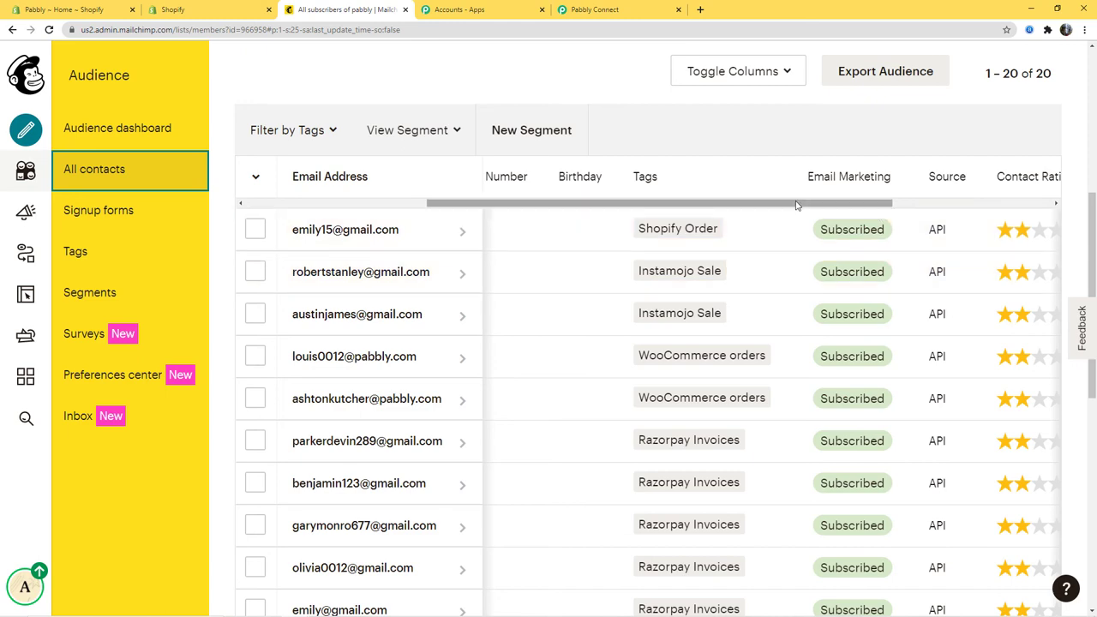
{"action": "left_click_drag", "start_coordinate": [735, 204], "coordinate": [509, 215]}
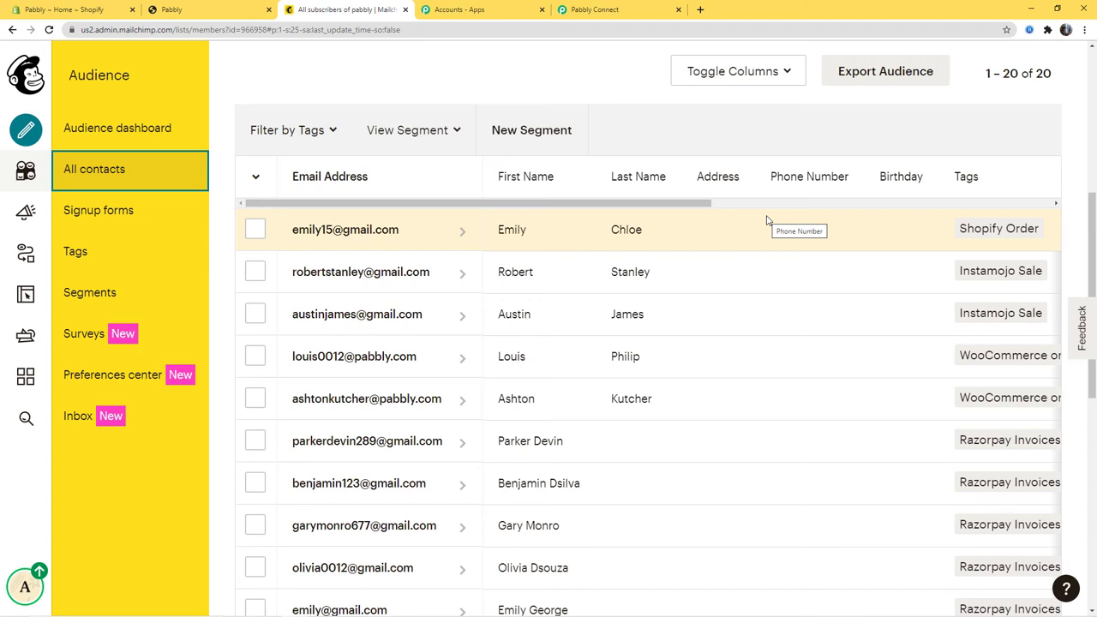
{"action": "left_click", "coordinate": [208, 11]}
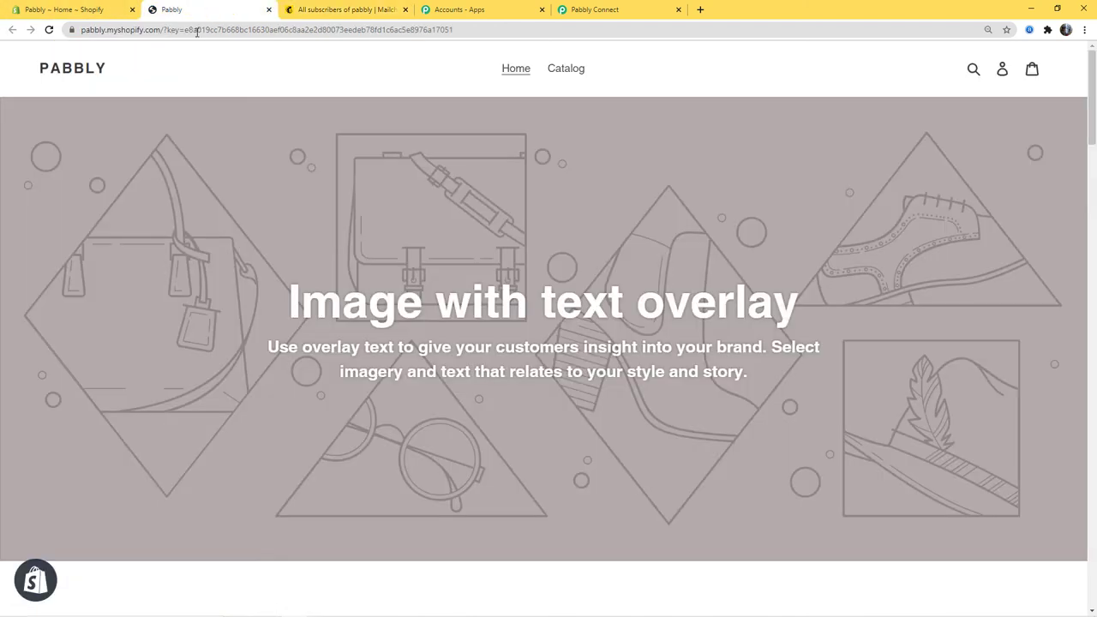
Open the Gara T-Shirt from the catalog and choose Buy it now.
{"action": "left_click", "coordinate": [569, 70]}
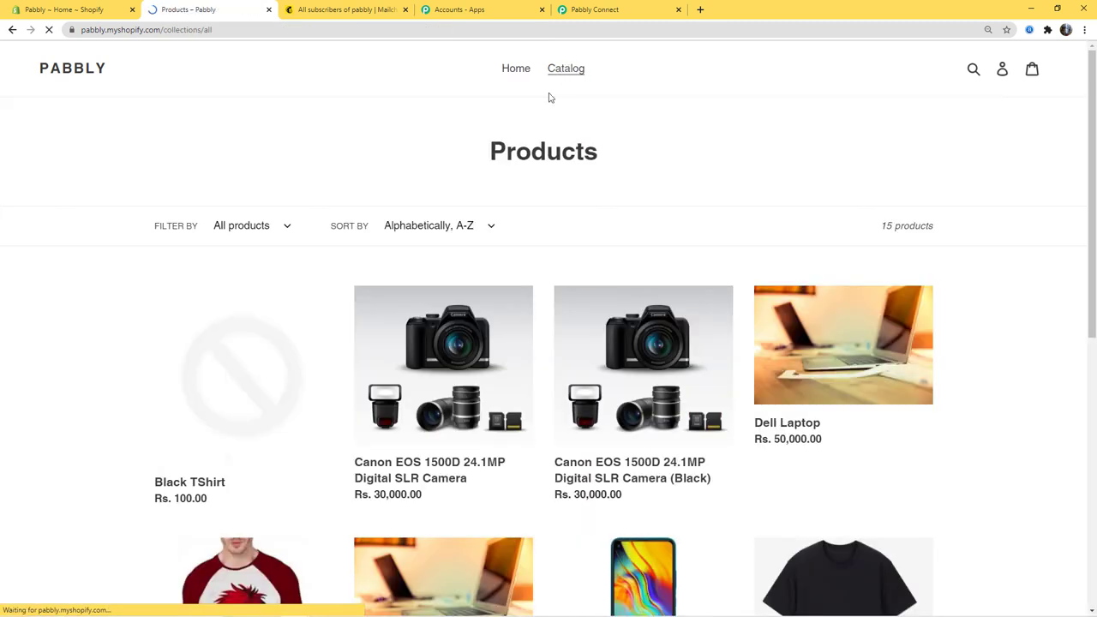
{"action": "scroll", "coordinate": [947, 416], "scroll_direction": "down", "scroll_amount": 3}
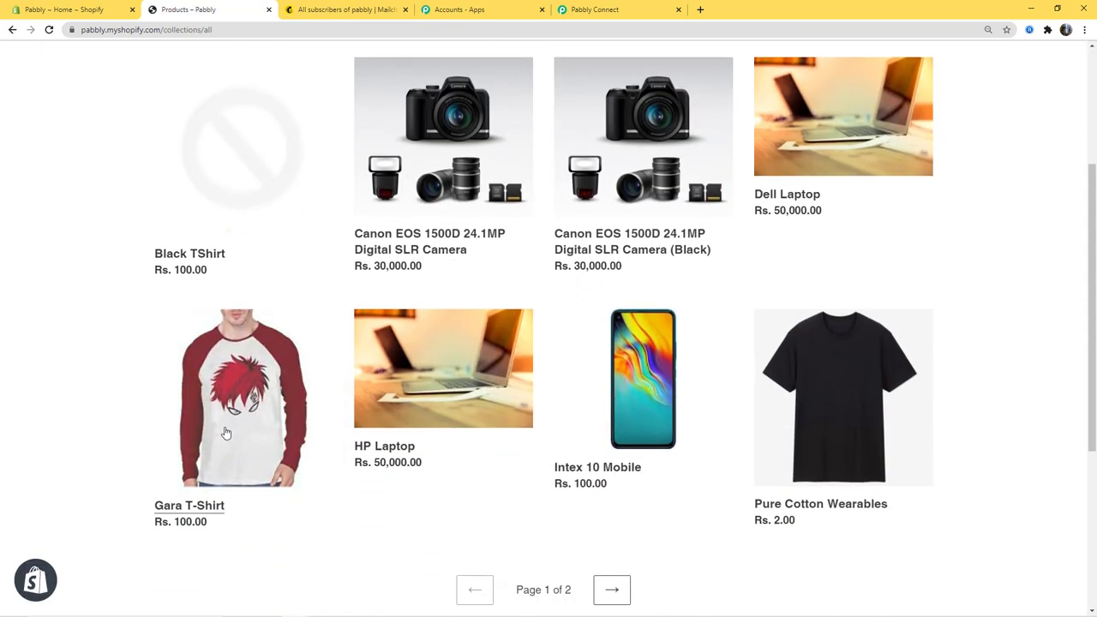
{"action": "left_click", "coordinate": [231, 426]}
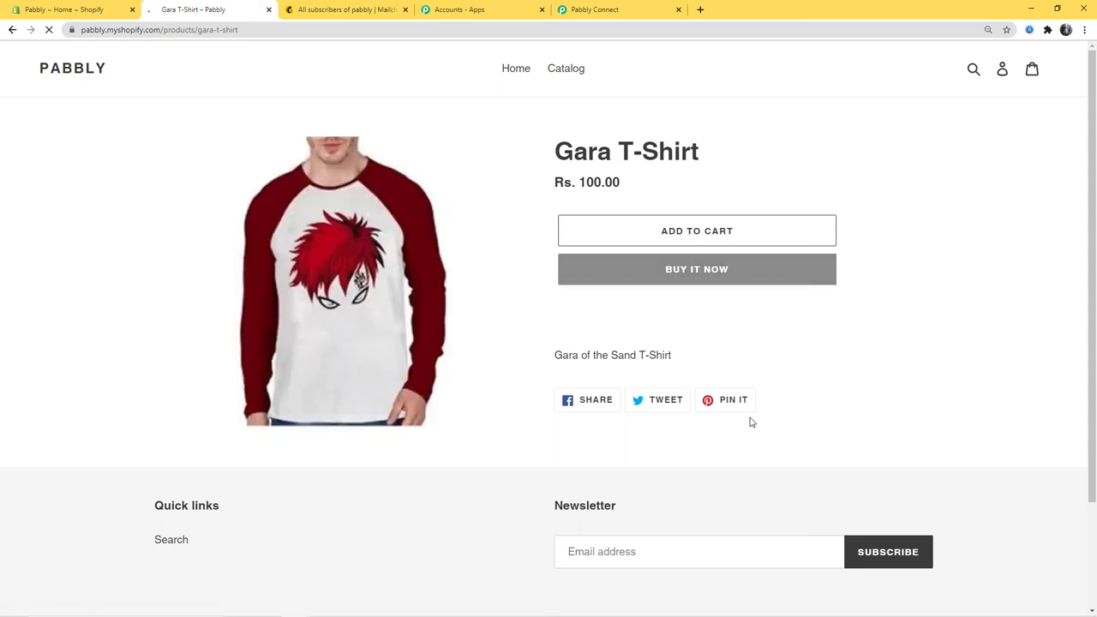
{"action": "left_click", "coordinate": [733, 273]}
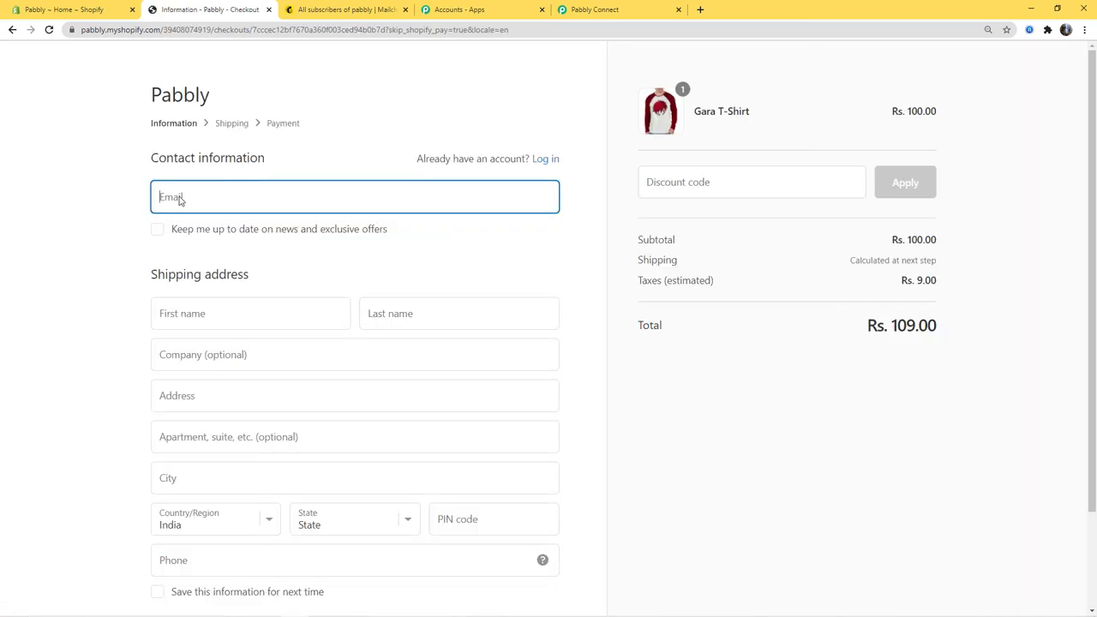
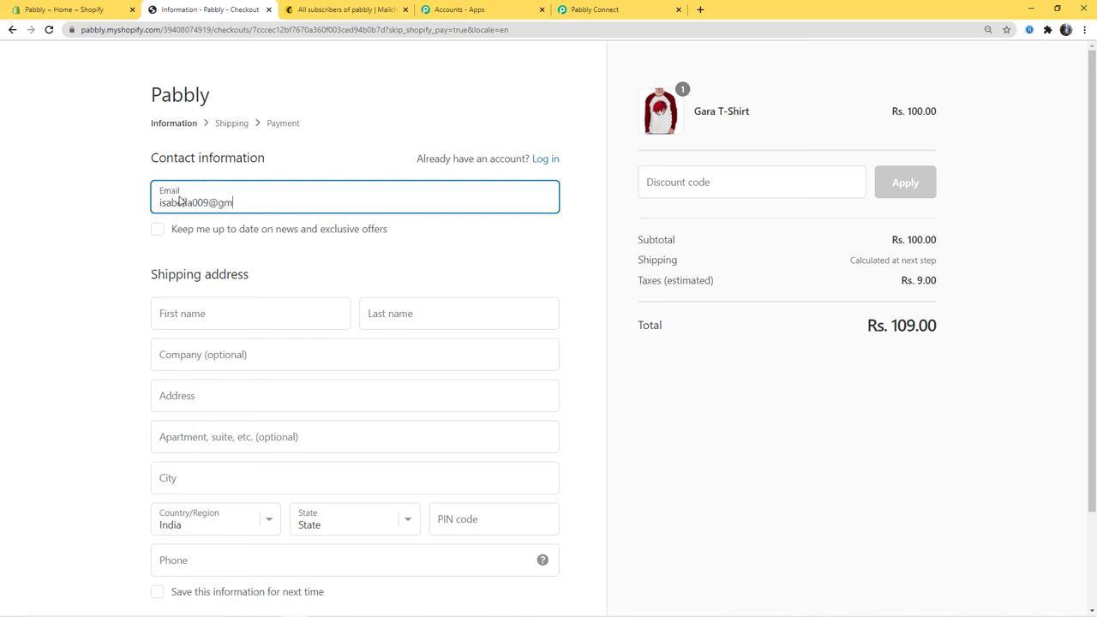
Enter the customer's email, first and last name, and company name at checkout.
{"action": "left_click", "coordinate": [181, 303]}
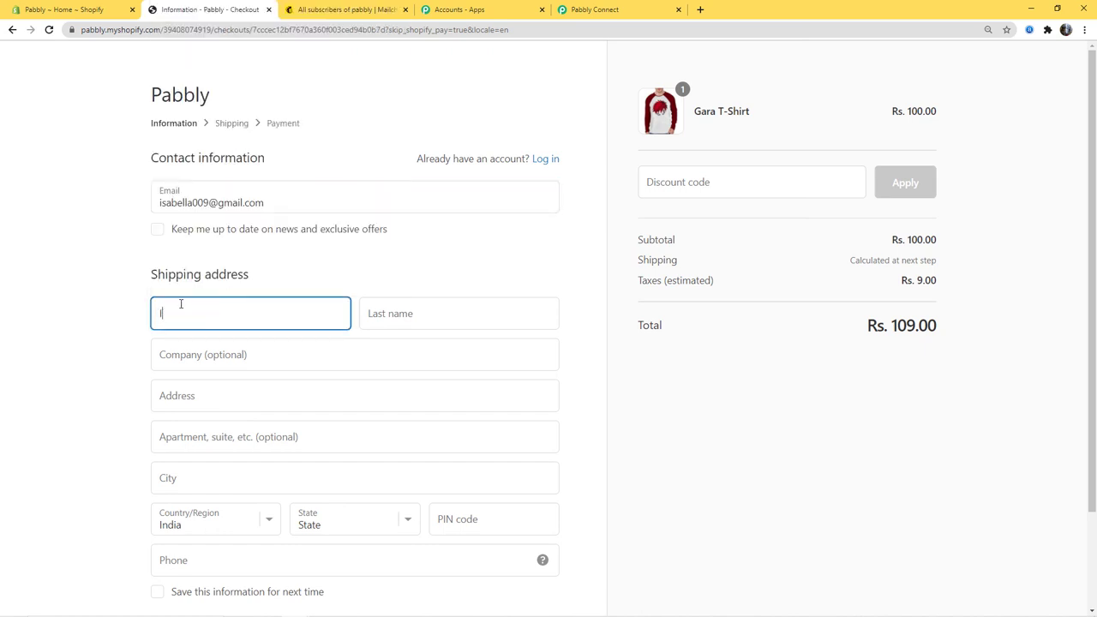
{"action": "left_click", "coordinate": [443, 321]}
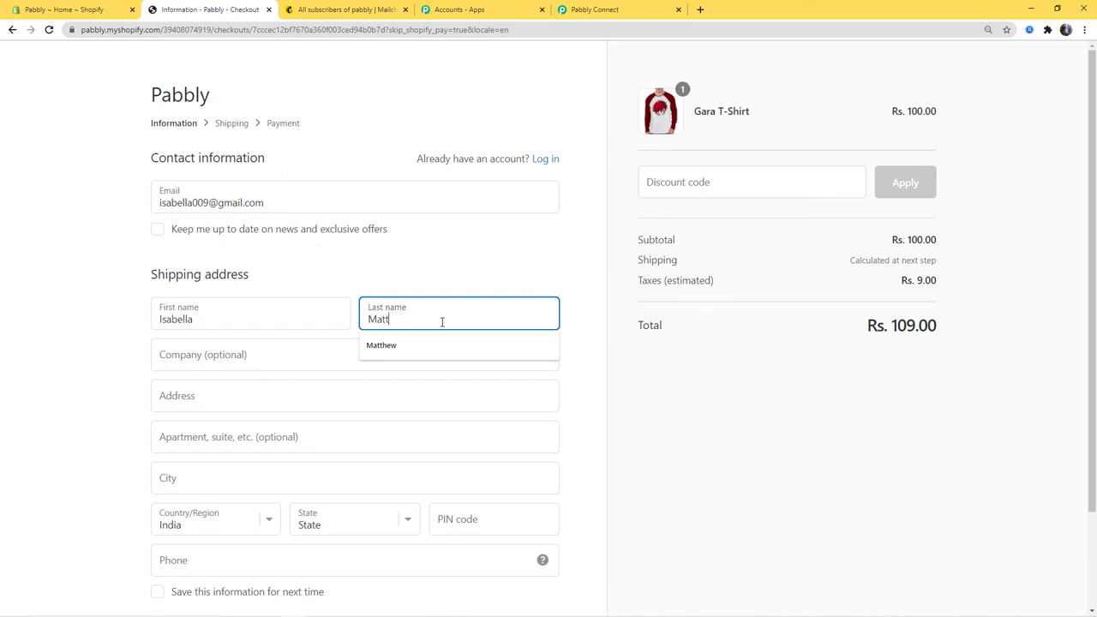
{"action": "left_click", "coordinate": [296, 353]}
{"action": "type", "text": "TVS"}
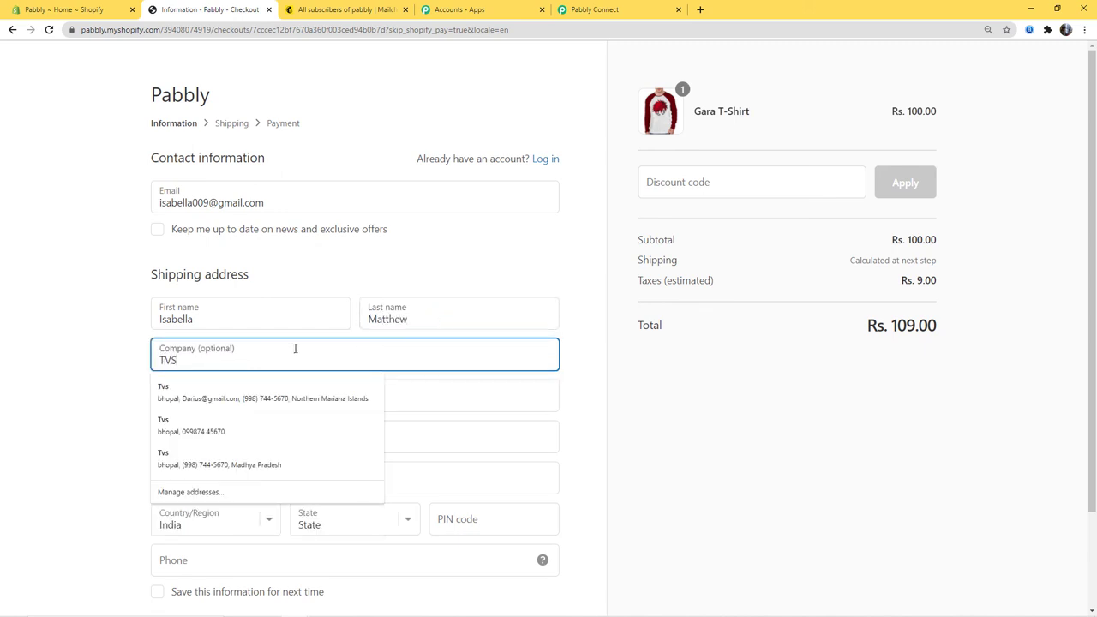
{"action": "scroll", "coordinate": [326, 355], "scroll_direction": "down", "scroll_amount": 1}
Fill in the customer's street address, PIN code and phone number, then continue to shipping.
{"action": "left_click", "coordinate": [394, 339]}
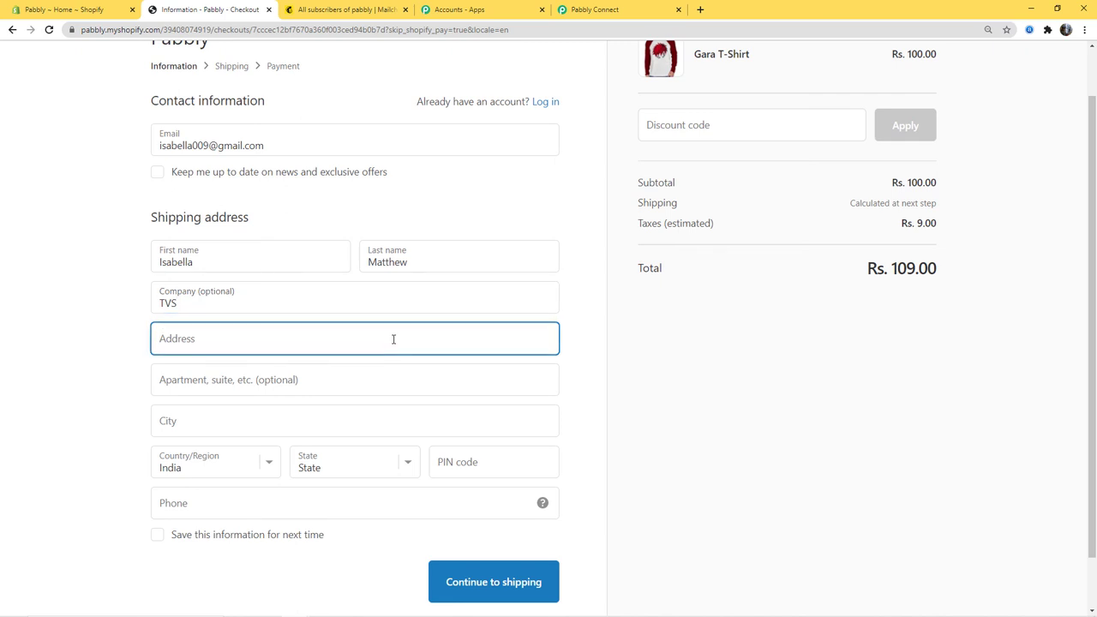
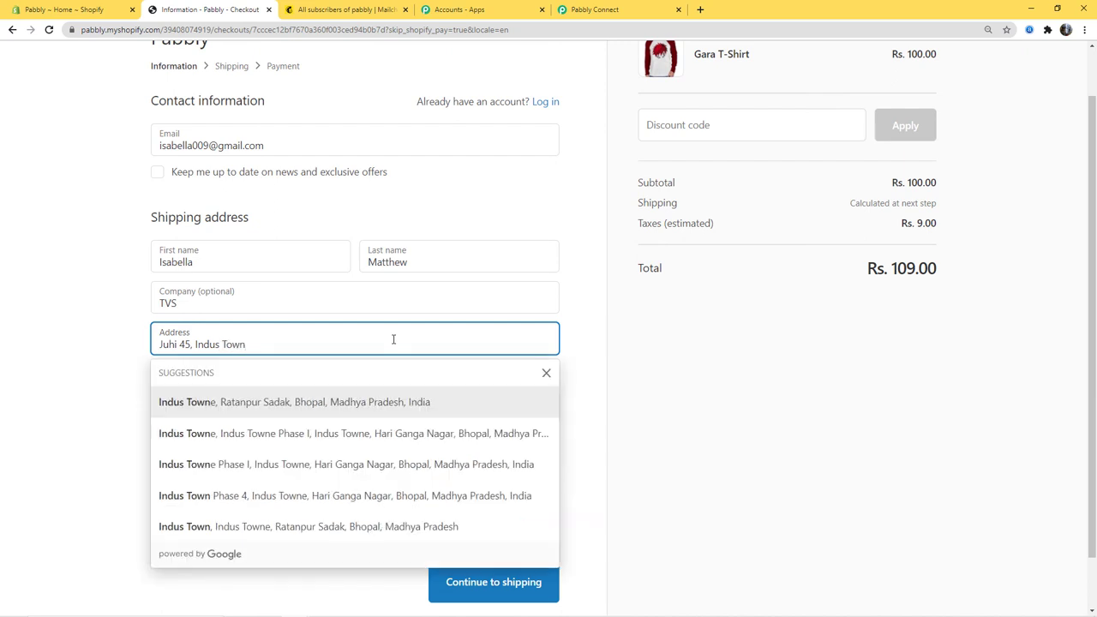
{"action": "left_click", "coordinate": [337, 410]}
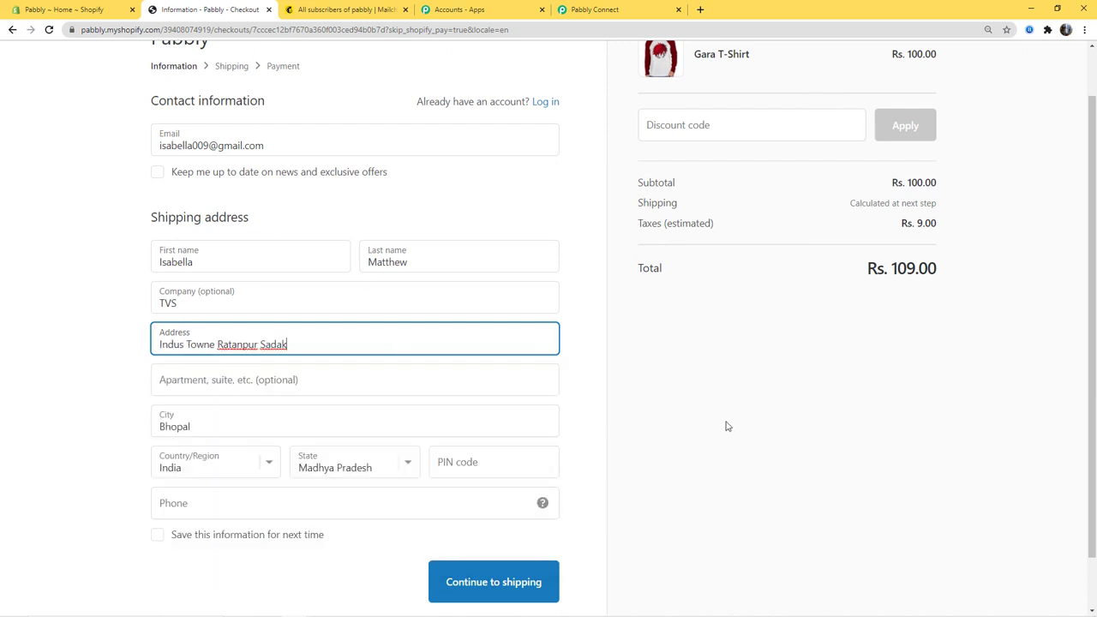
{"action": "scroll", "coordinate": [725, 426], "scroll_direction": "down", "scroll_amount": 1}
{"action": "left_click", "coordinate": [485, 408]}
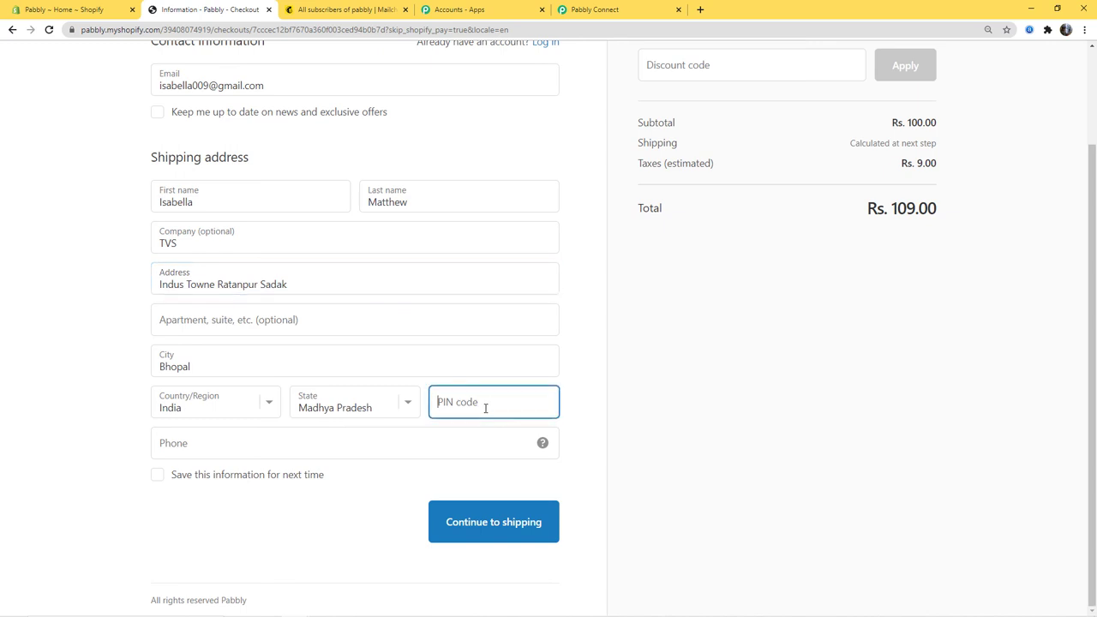
{"action": "type", "text": "462026"}
{"action": "left_click", "coordinate": [392, 440]}
{"action": "type", "text": "996366"}
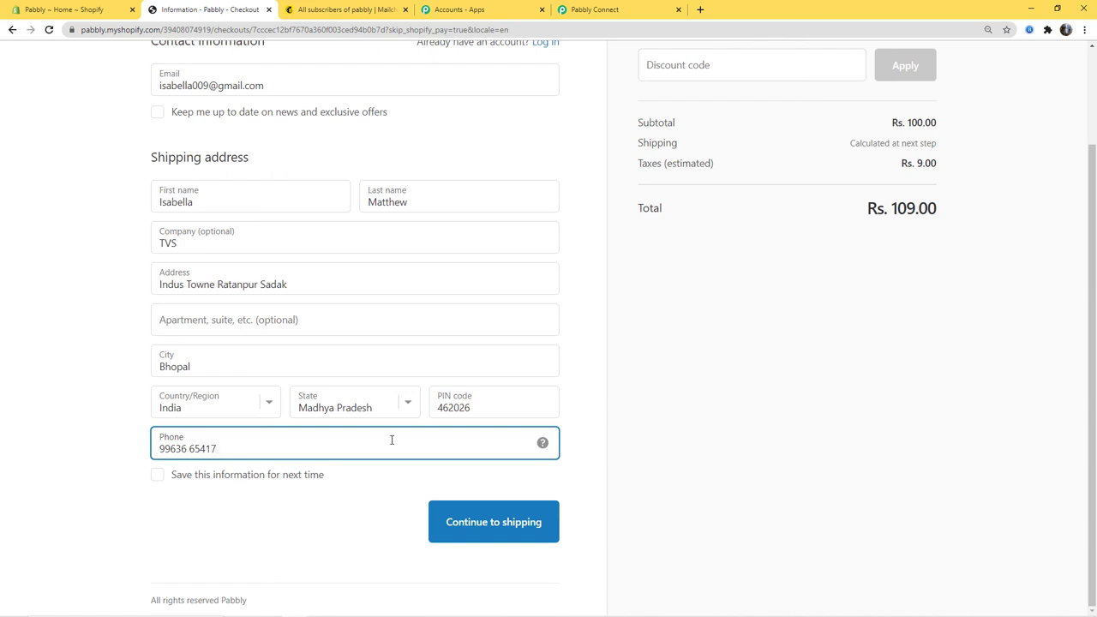
{"action": "left_click", "coordinate": [481, 522]}
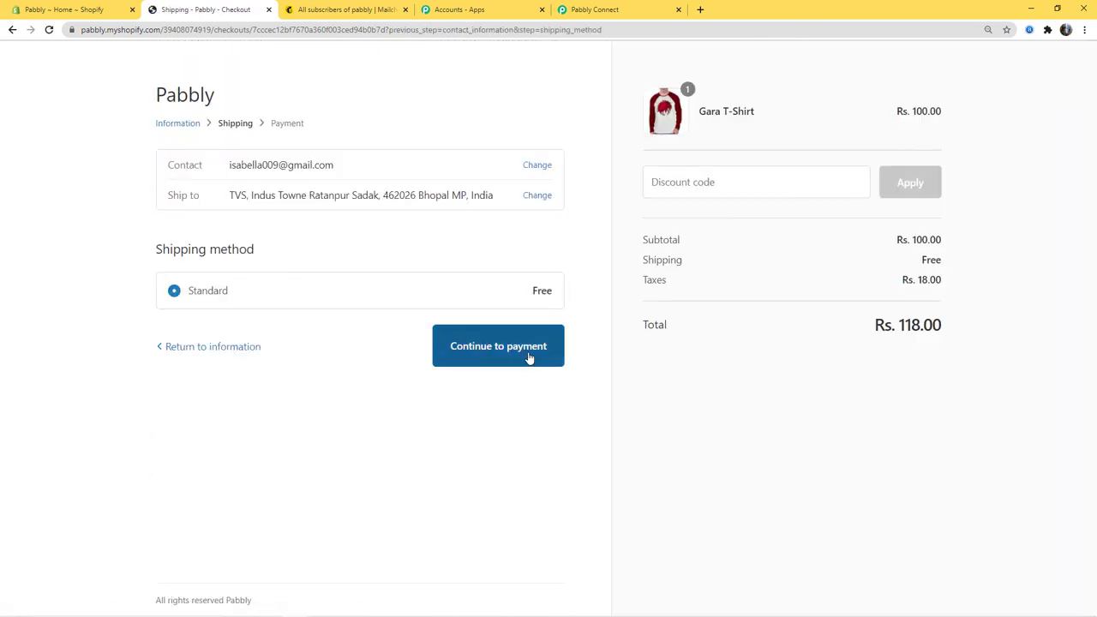
Pay for the Gara T-Shirt with Bogus Gateway test card details, placing order #1208 for Rs. 118.00.
{"action": "left_click", "coordinate": [528, 356]}
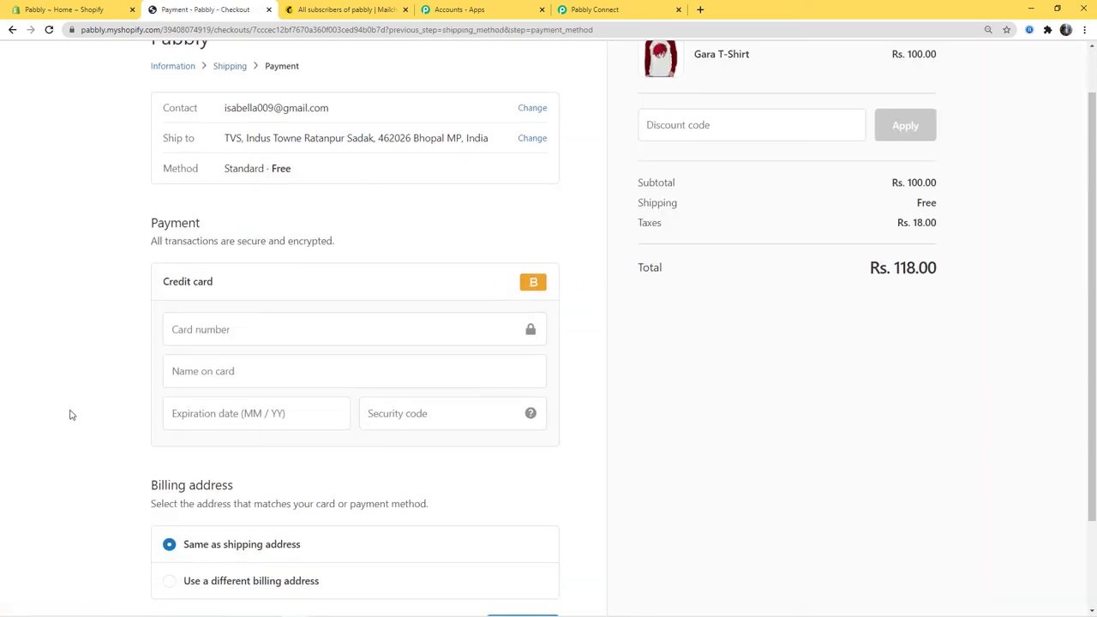
{"action": "left_click", "coordinate": [221, 330]}
{"action": "type", "text": "1"}
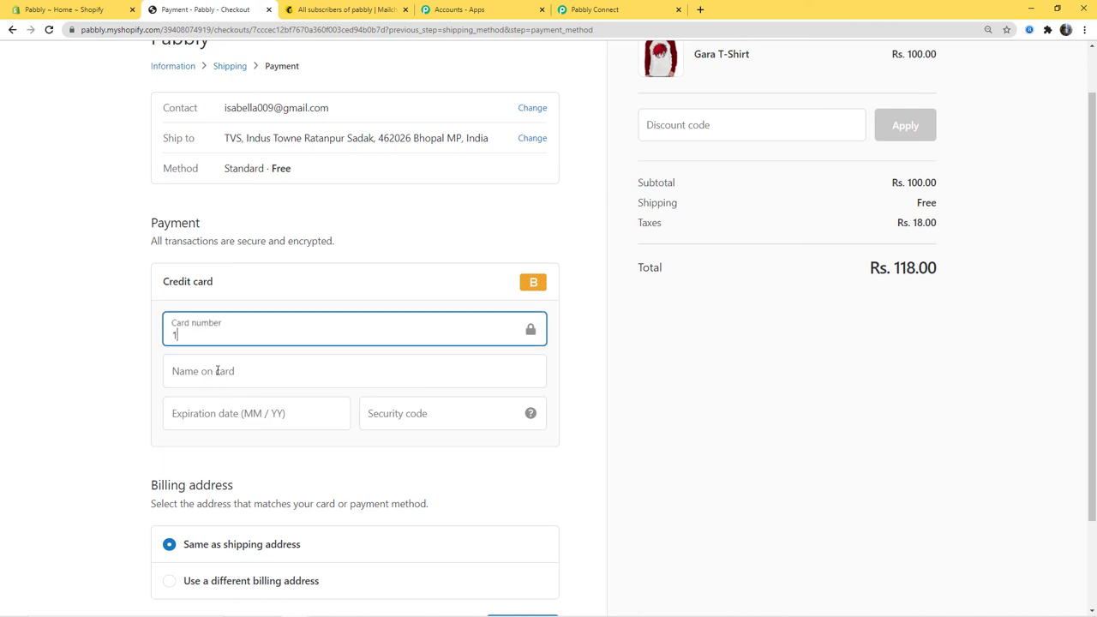
{"action": "left_click", "coordinate": [218, 370]}
{"action": "type", "text": "Bogus Gateway"}
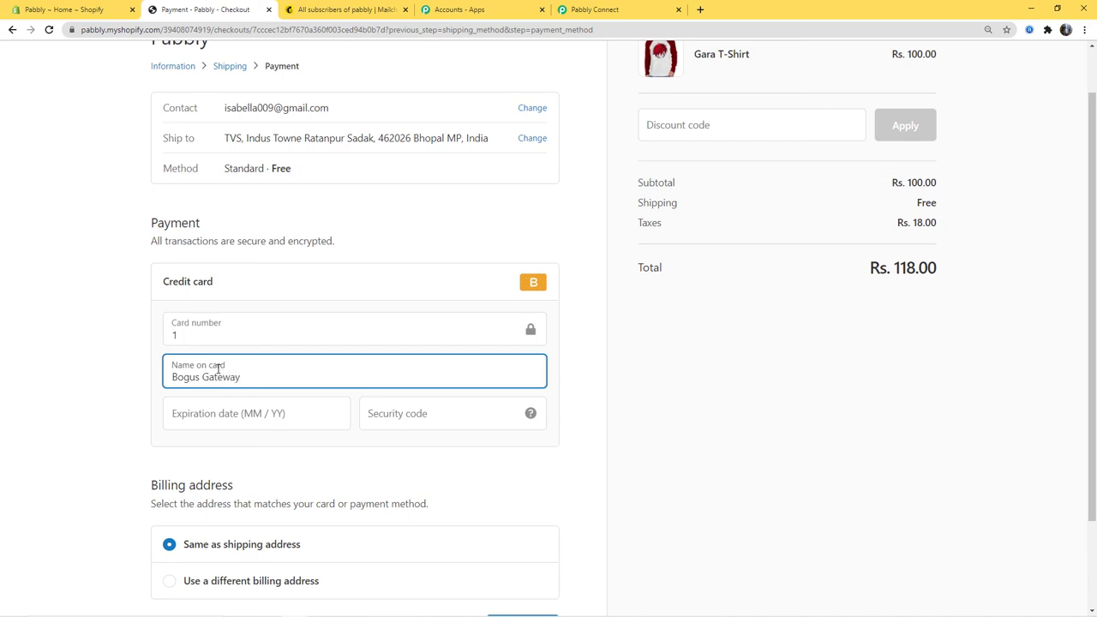
{"action": "left_click", "coordinate": [253, 413]}
{"action": "type", "text": "0235"}
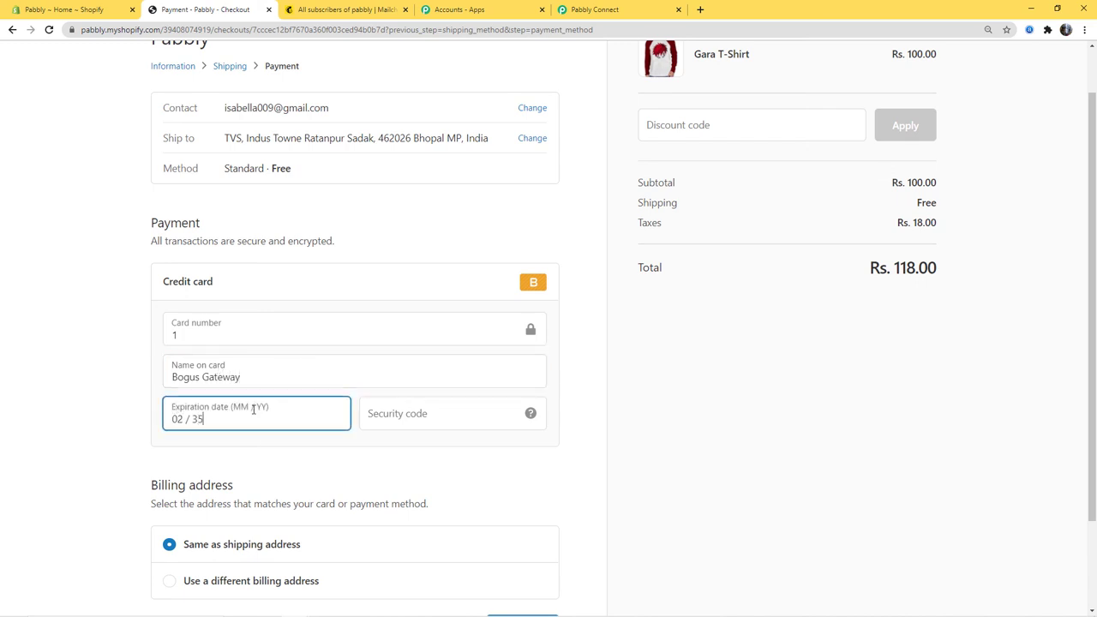
{"action": "left_click", "coordinate": [407, 413]}
{"action": "type", "text": "123"}
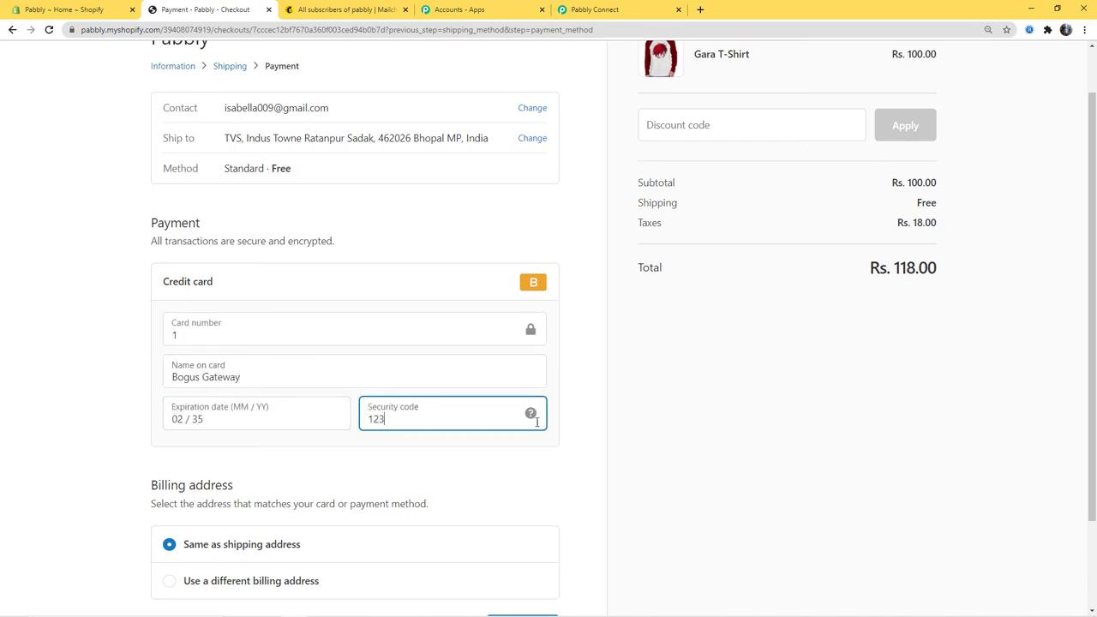
{"action": "scroll", "coordinate": [828, 453], "scroll_direction": "down", "scroll_amount": 2}
{"action": "left_click", "coordinate": [523, 522]}
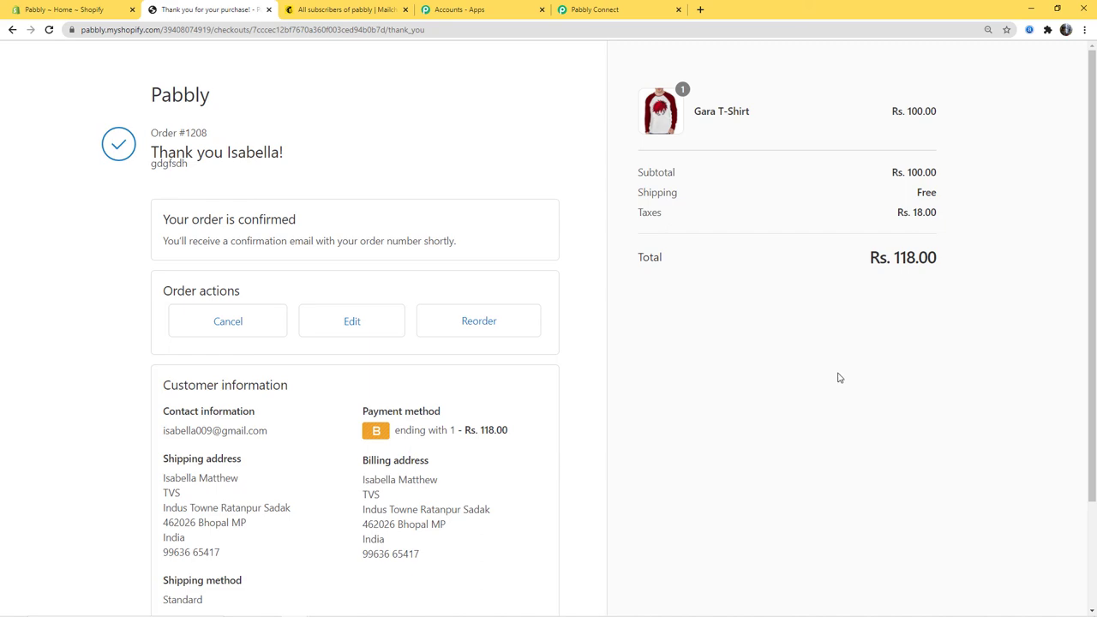
Reload Mailchimp's All contacts and confirm the new buyer is listed with the Shopify Order tag.
{"action": "left_click", "coordinate": [342, 11]}
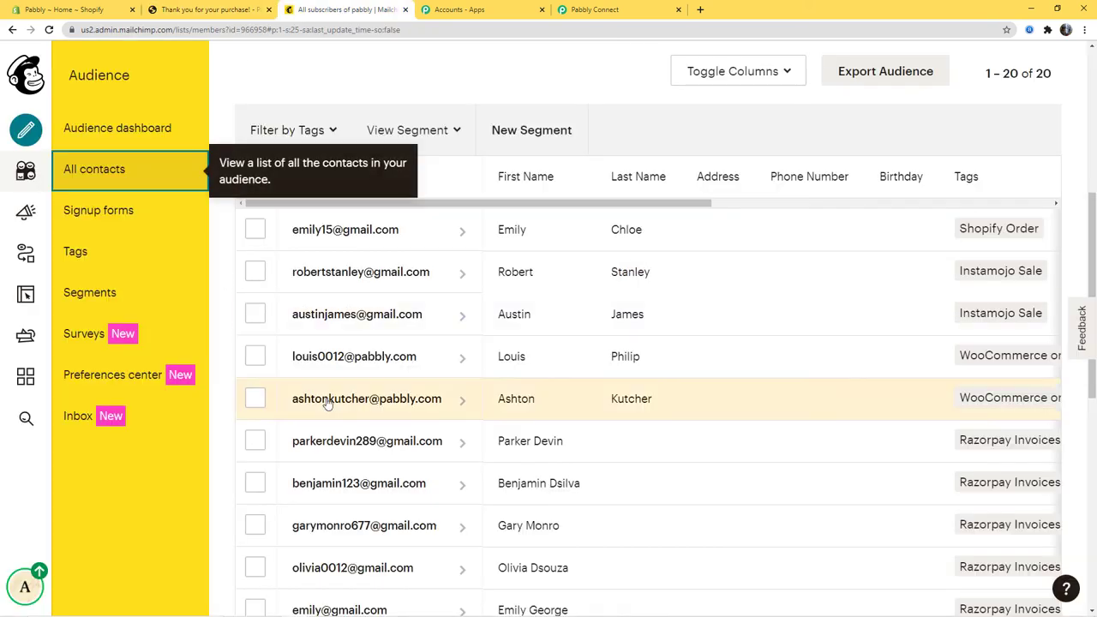
{"action": "left_click", "coordinate": [49, 29]}
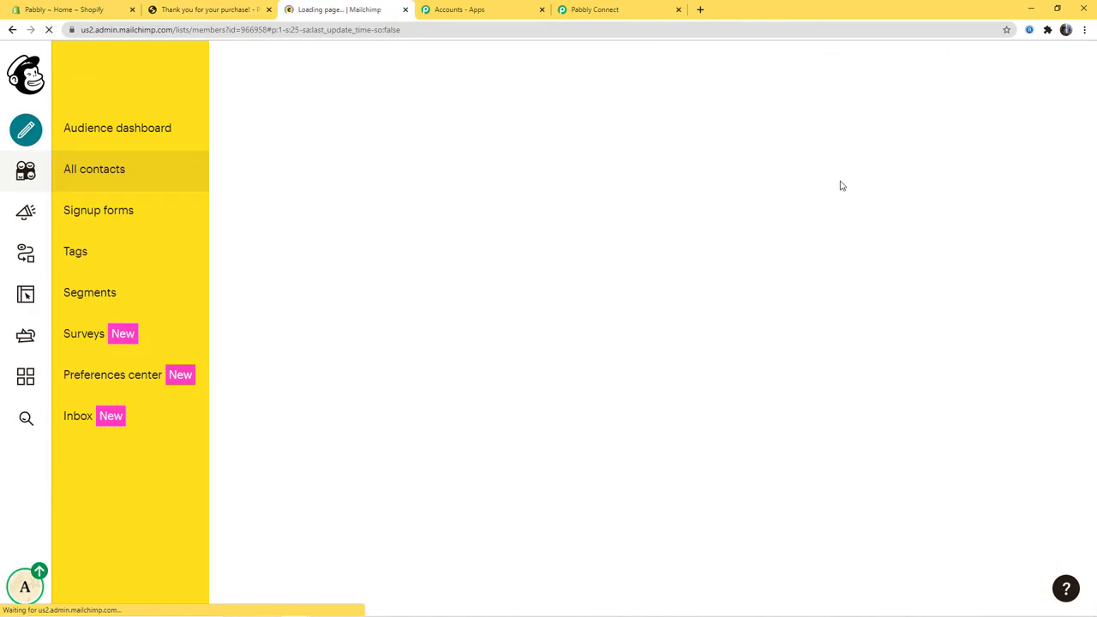
{"action": "scroll", "coordinate": [885, 291], "scroll_direction": "down", "scroll_amount": 3}
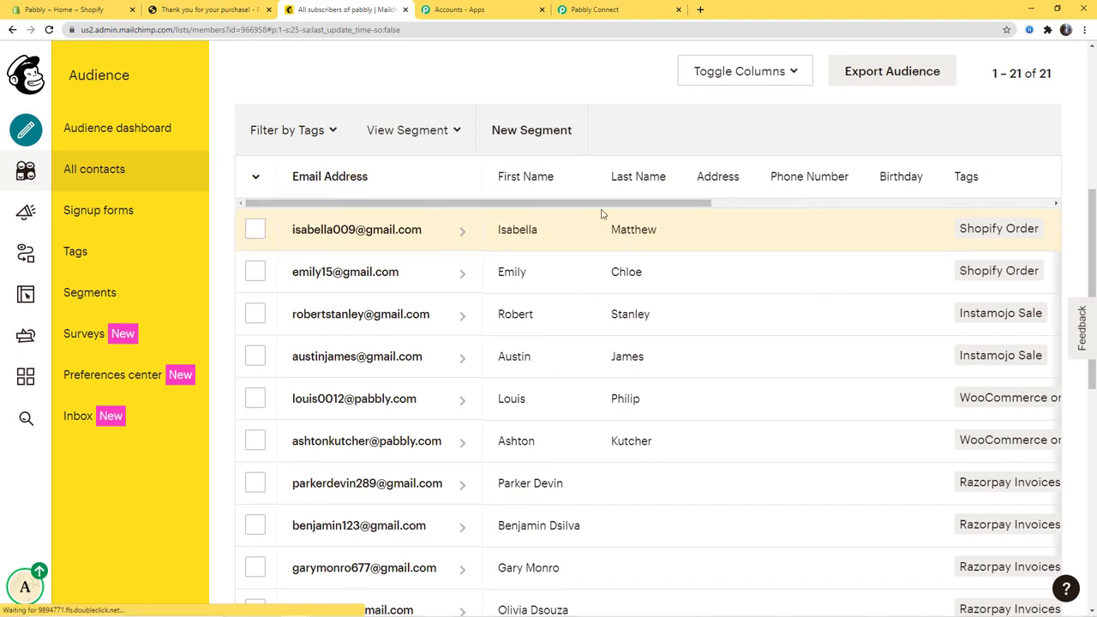
{"action": "left_click_drag", "start_coordinate": [599, 203], "coordinate": [735, 209]}
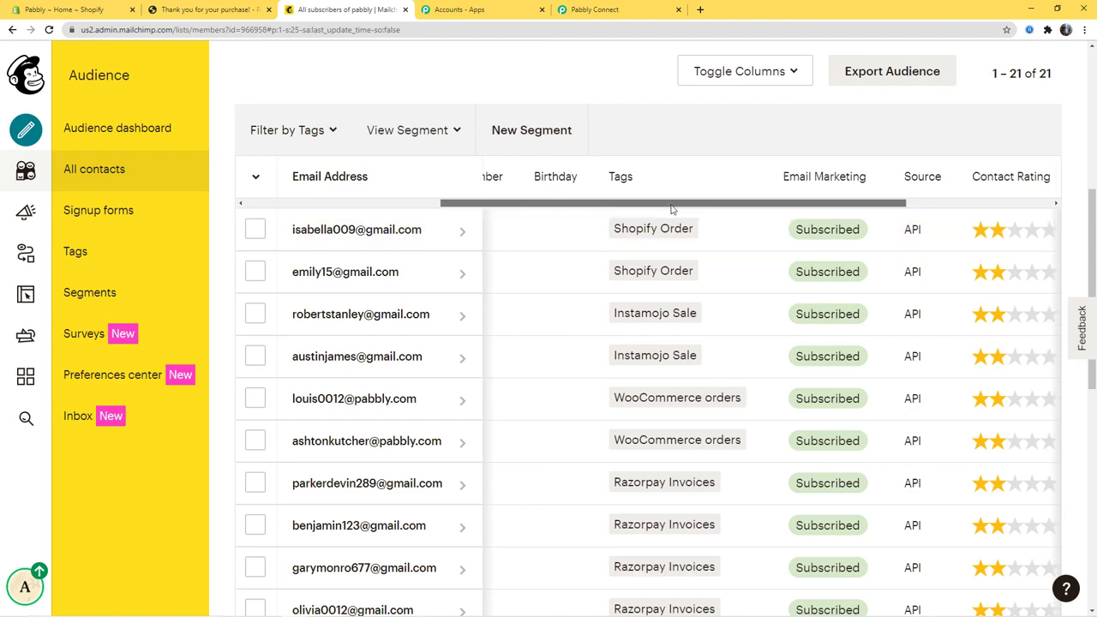
{"action": "left_click_drag", "start_coordinate": [653, 203], "coordinate": [440, 215]}
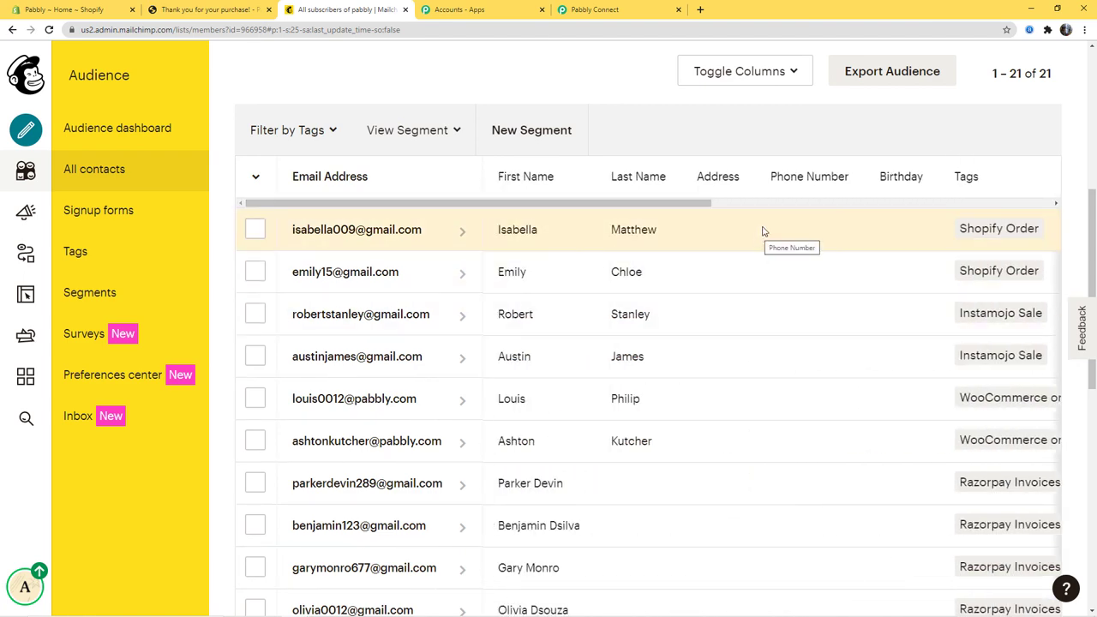
Return to the Shopify Integrations workflow in Pabbly Connect.
{"action": "left_click", "coordinate": [613, 11]}
{"action": "scroll", "coordinate": [1025, 353], "scroll_direction": "up", "scroll_amount": 15}
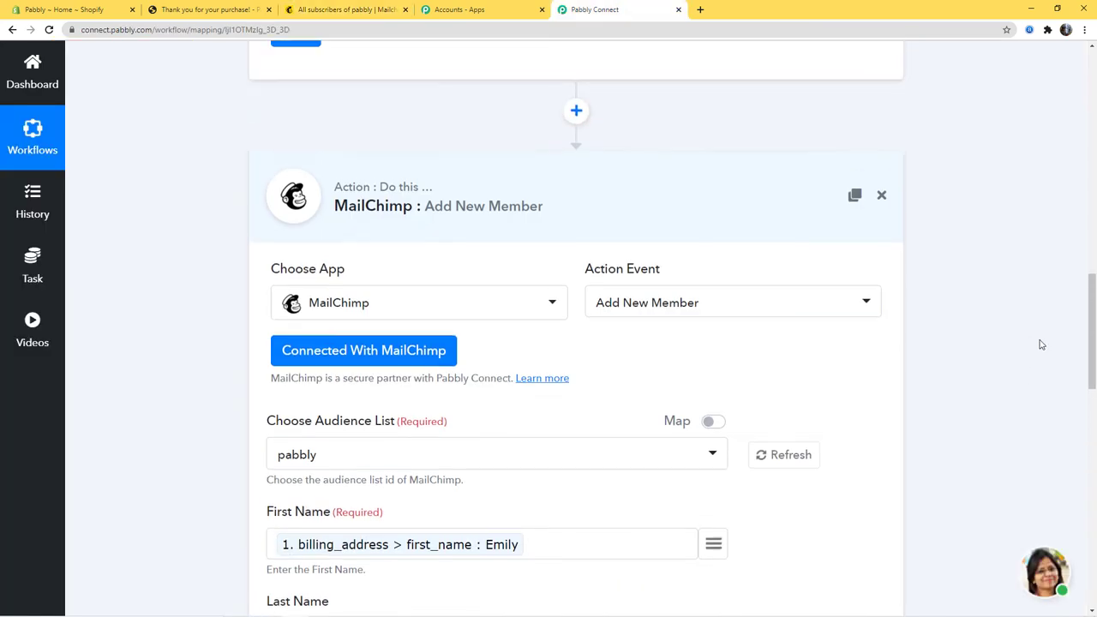
{"action": "scroll", "coordinate": [914, 406], "scroll_direction": "up", "scroll_amount": 15}
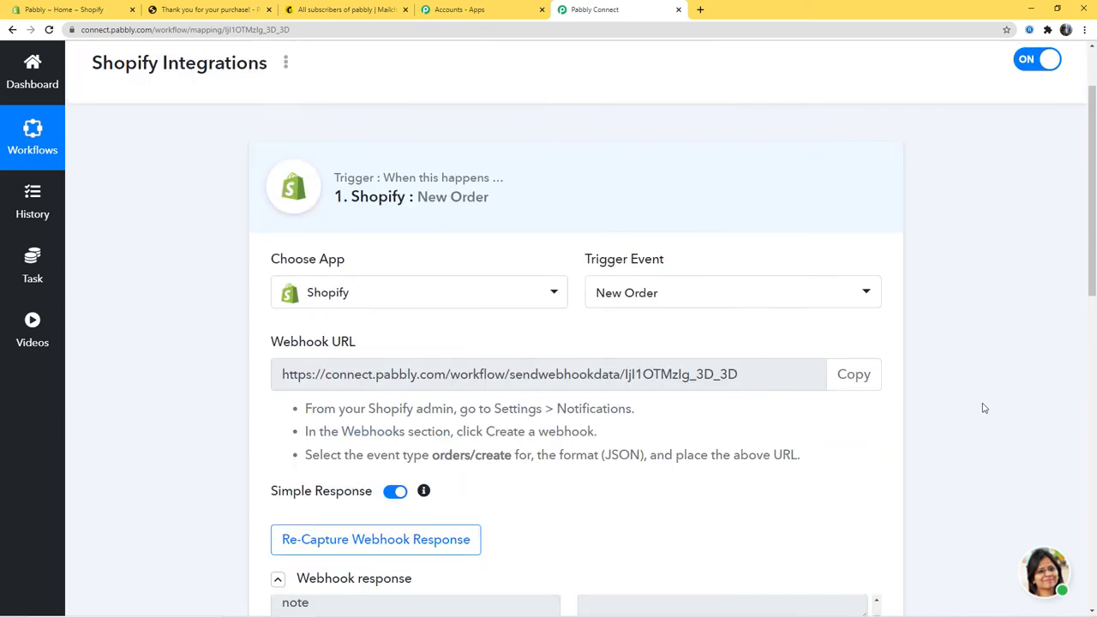